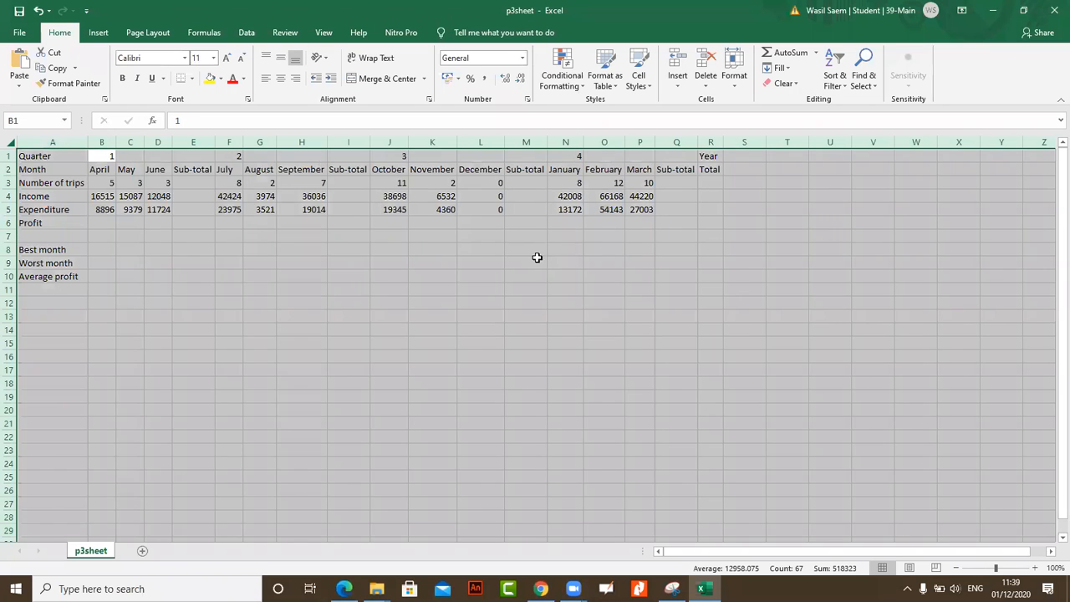
# Clear away the open windows and switch to the exam paper 0417_y16_sp_3.pdf in the browser
pyautogui.click(562, 333)
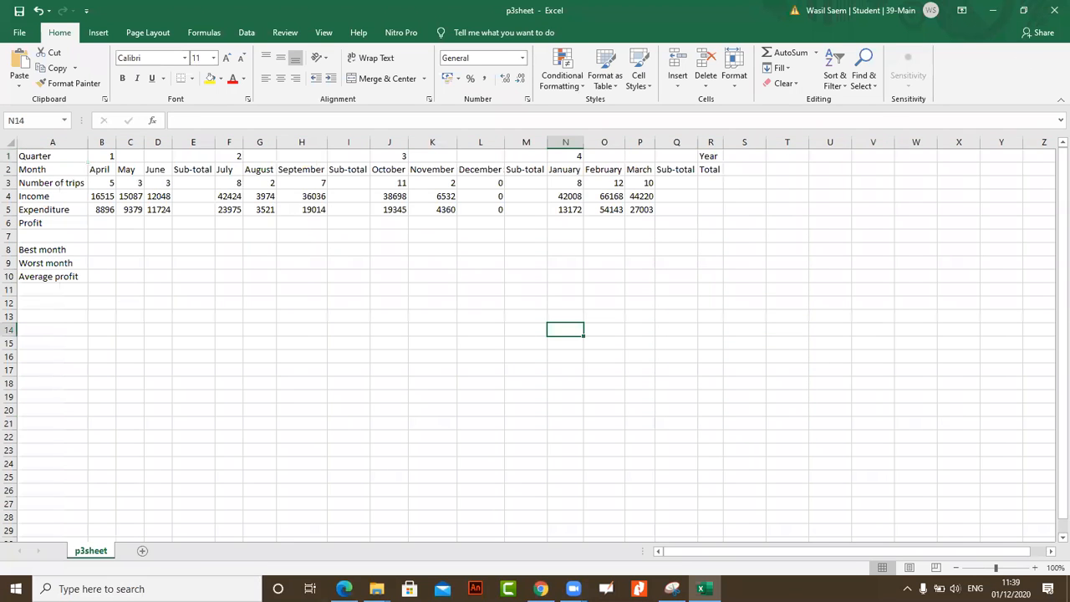
pyautogui.click(992, 10)
pyautogui.click(1052, 7)
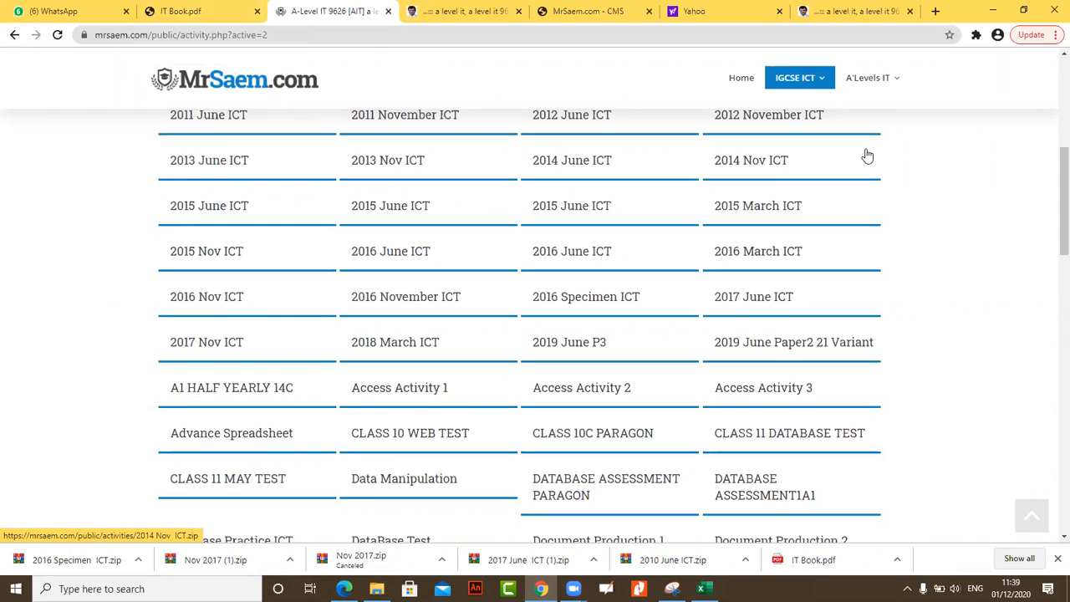
pyautogui.click(991, 9)
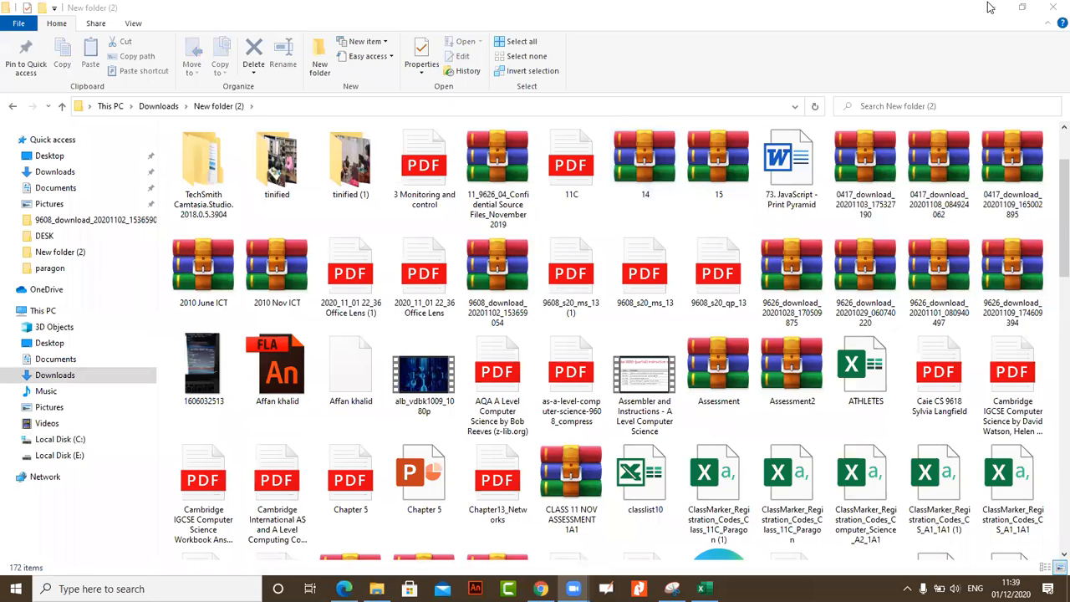
pyautogui.click(1051, 5)
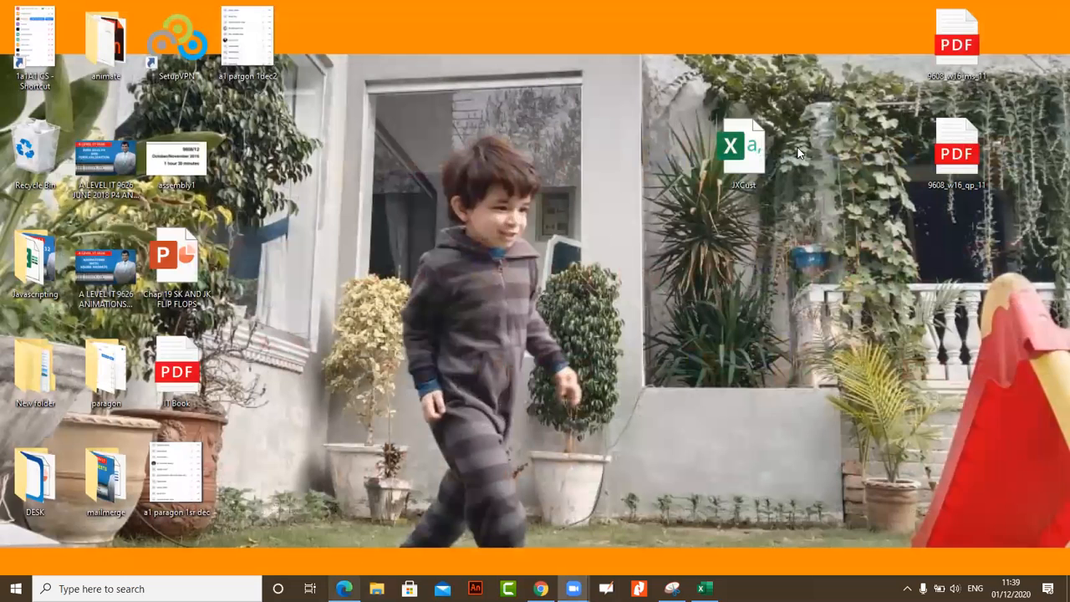
pyautogui.hotkey('alt', 'Tab')
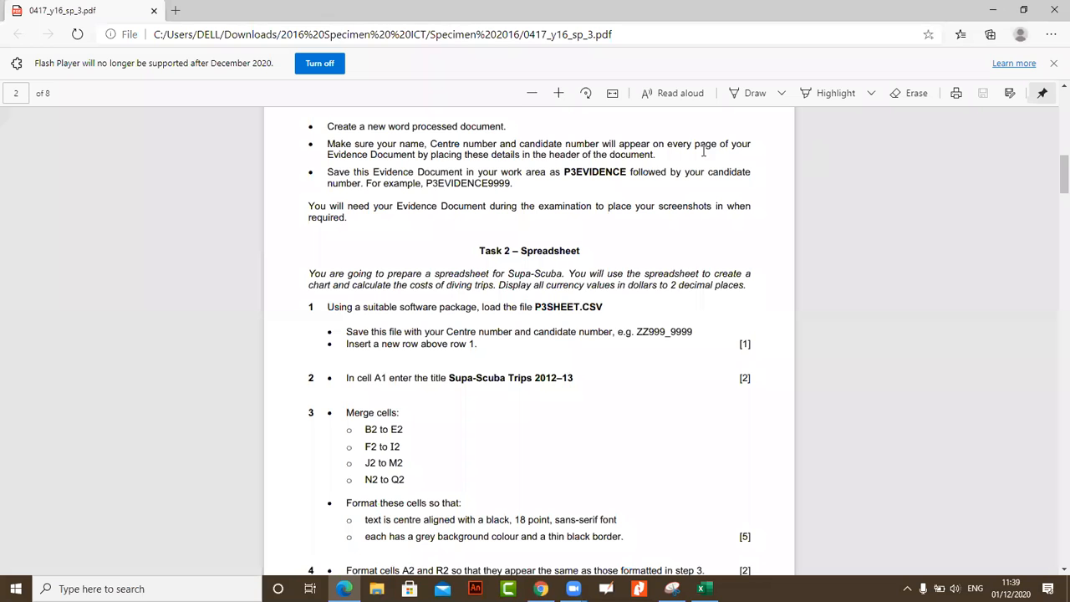
# Examine the Task 2 spreadsheet introduction and question 1 for the currency format, source file, file naming and row insertion requirements
pyautogui.click(558, 93)
pyautogui.scroll(-1, 649, 322)
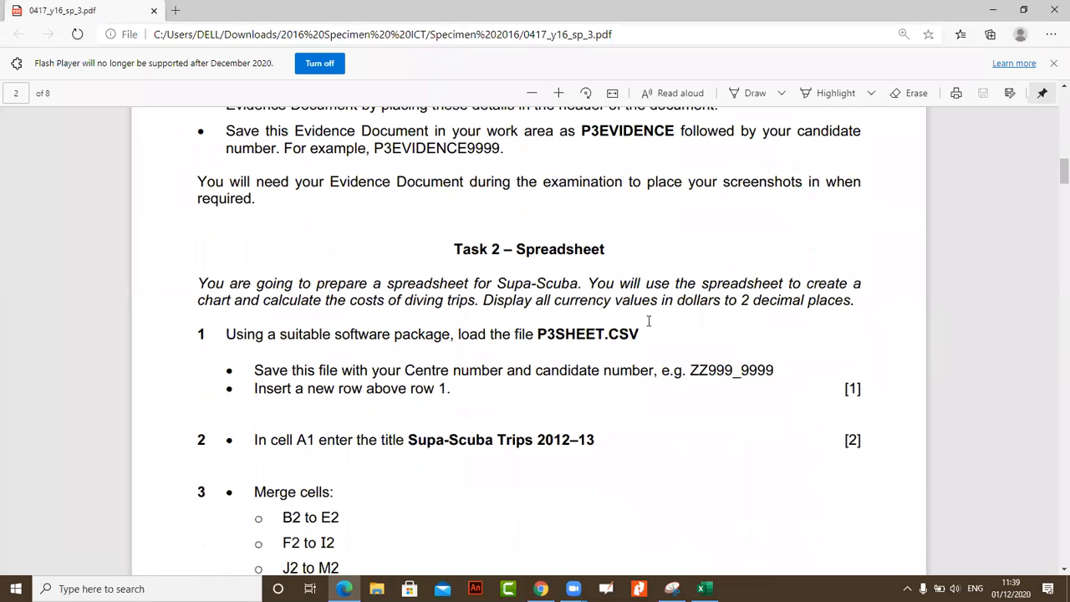
pyautogui.moveTo(514, 289); pyautogui.dragTo(505, 301)
pyautogui.moveTo(580, 301); pyautogui.dragTo(587, 301)
pyautogui.scroll(-1, 731, 336)
pyautogui.scroll(-3, 729, 336)
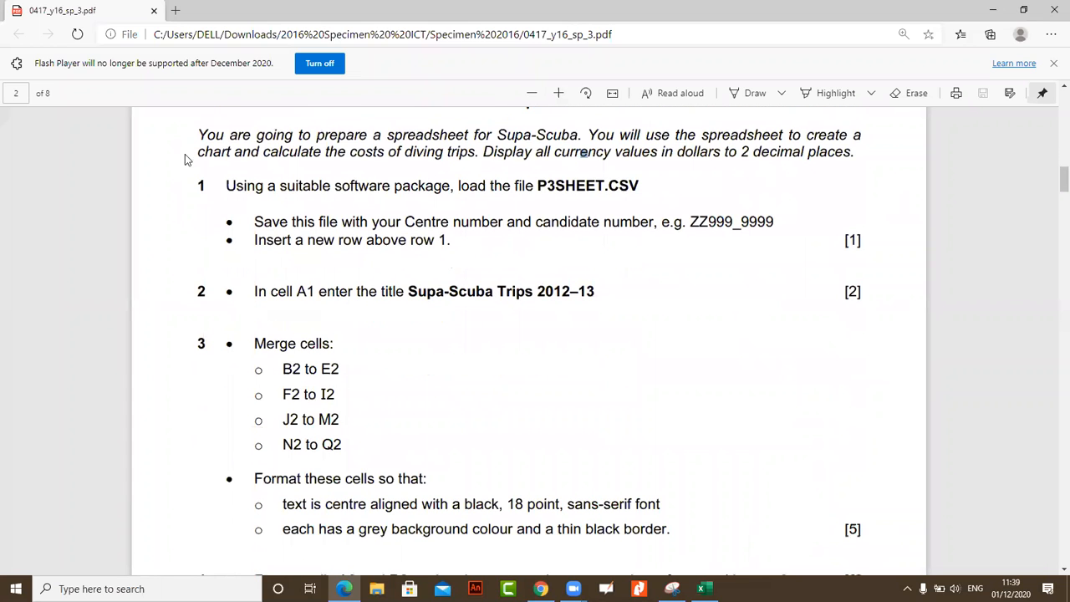
pyautogui.moveTo(291, 154); pyautogui.dragTo(357, 158)
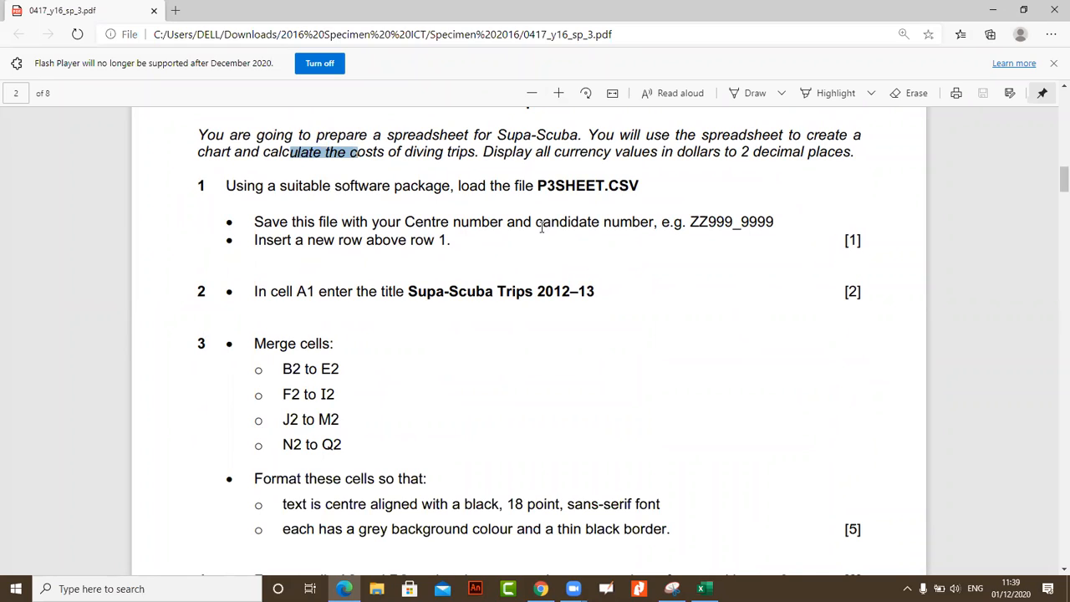
pyautogui.moveTo(663, 152); pyautogui.dragTo(739, 152)
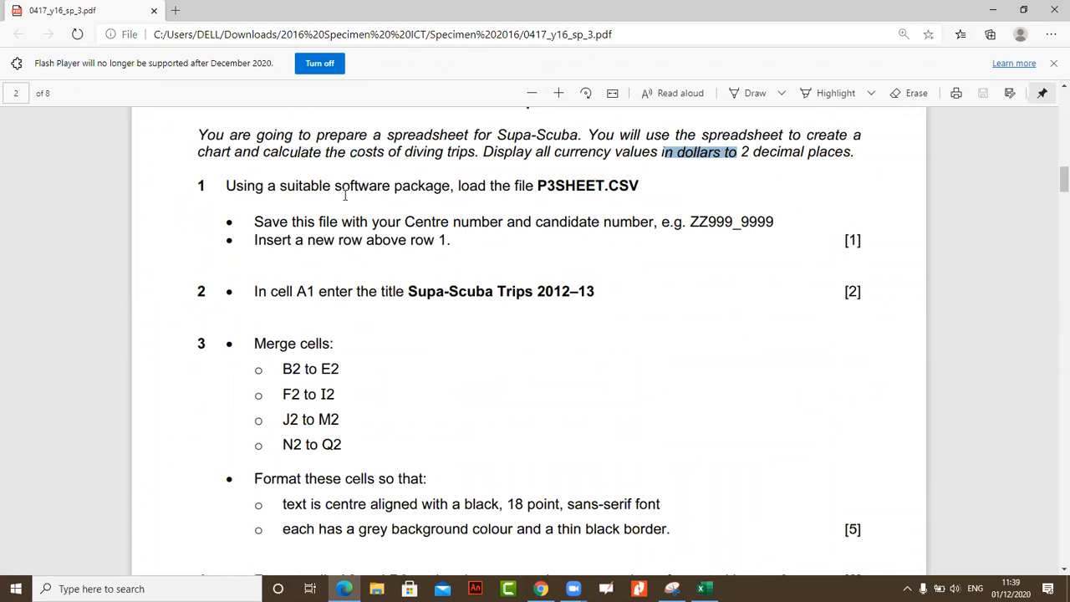
pyautogui.moveTo(261, 183); pyautogui.dragTo(536, 186)
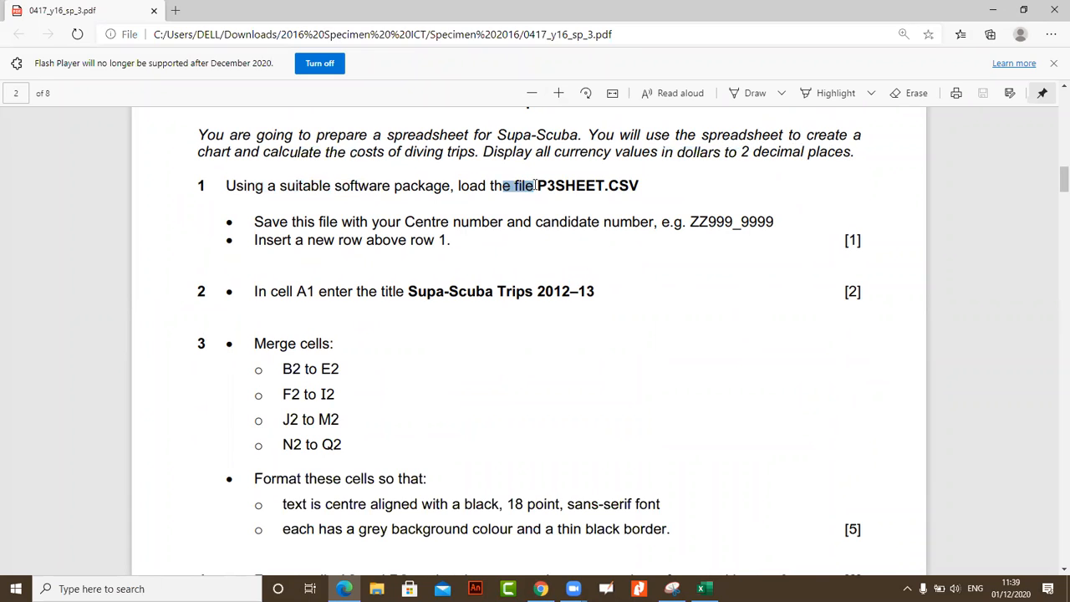
pyautogui.doubleClick(537, 186)
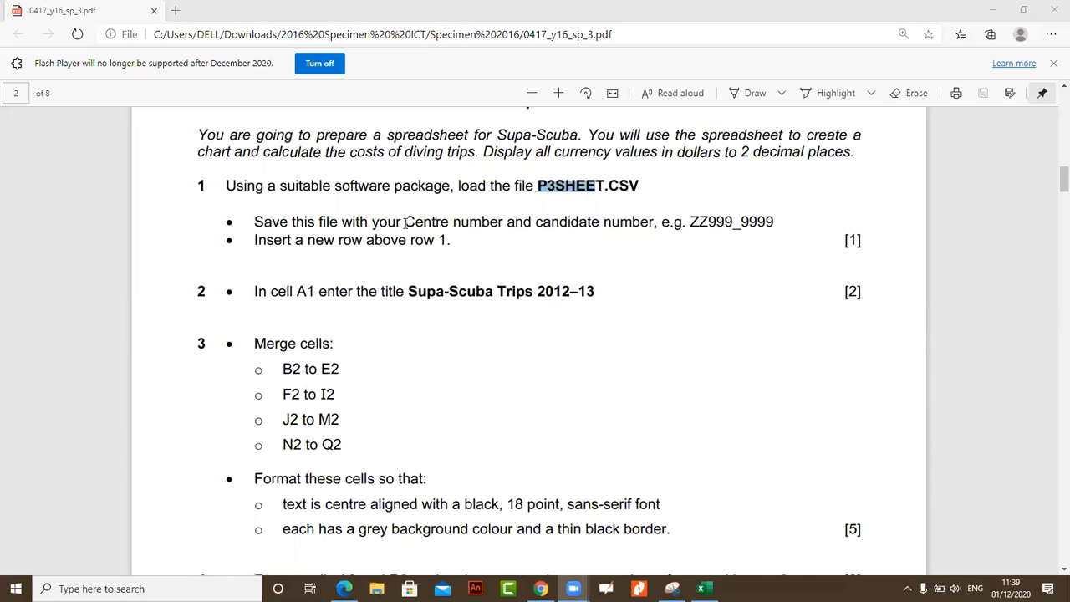
pyautogui.moveTo(654, 222); pyautogui.dragTo(403, 222)
pyautogui.rightClick(624, 223)
pyautogui.click(652, 264)
pyautogui.click(295, 251)
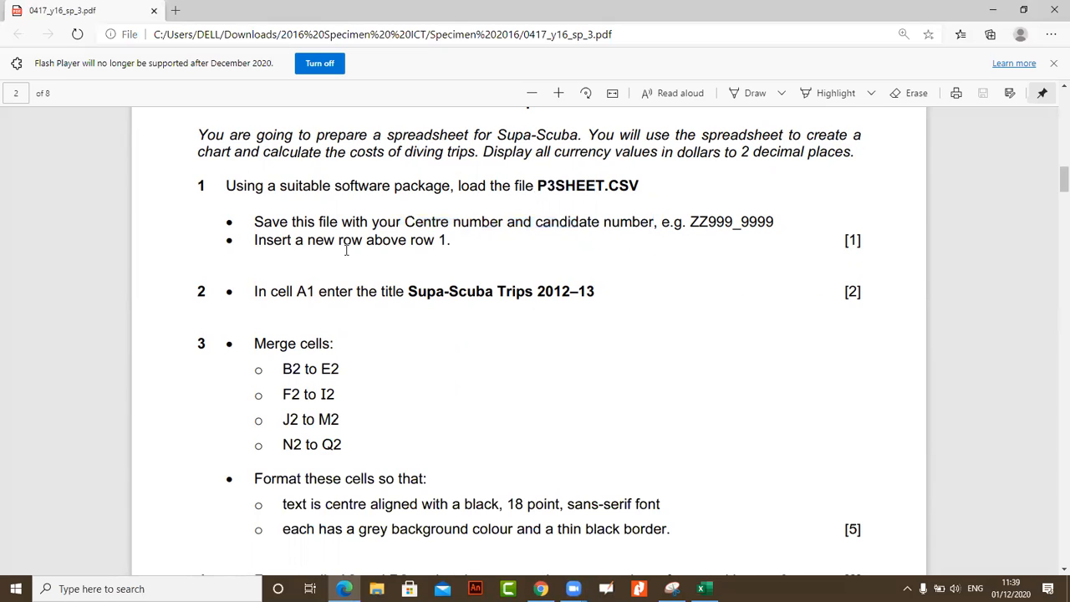
# Switch to the p3sheet workbook in Excel and insert a new row above row 1
pyautogui.click(705, 589)
pyautogui.click(11, 156)
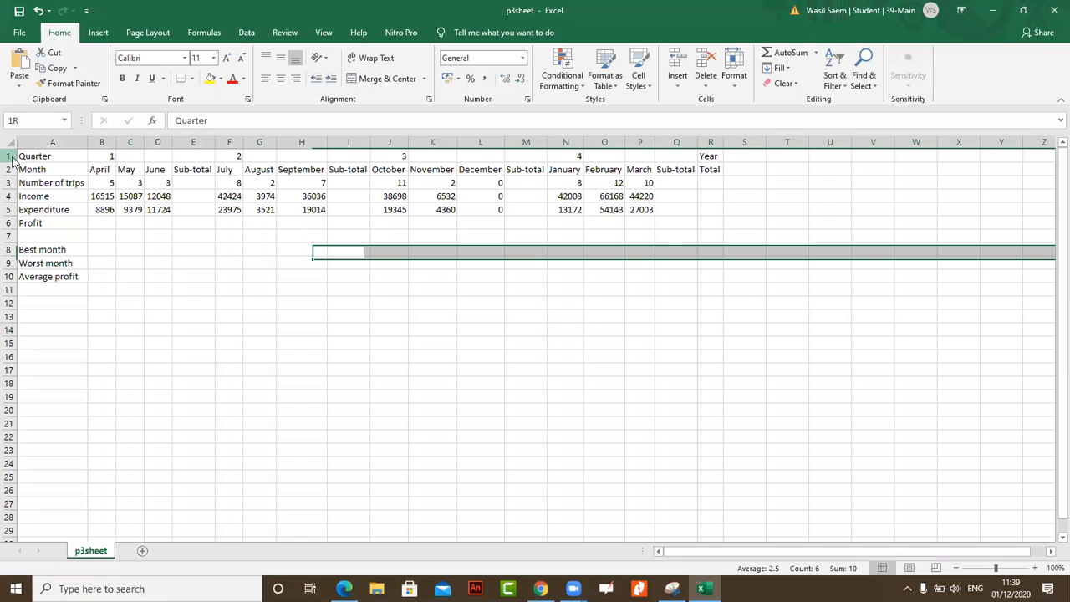
pyautogui.rightClick(11, 157)
pyautogui.click(50, 248)
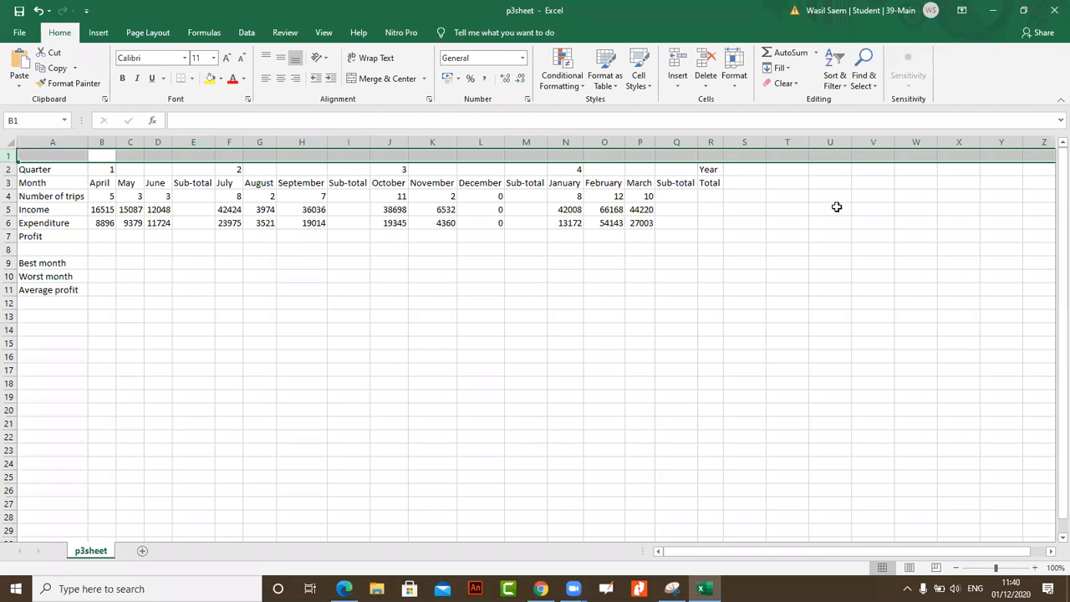
# Return to the exam paper and copy the title "Supa-Scuba Trips 2012–13" from question 2
pyautogui.click(992, 10)
pyautogui.scroll(-1, 504, 329)
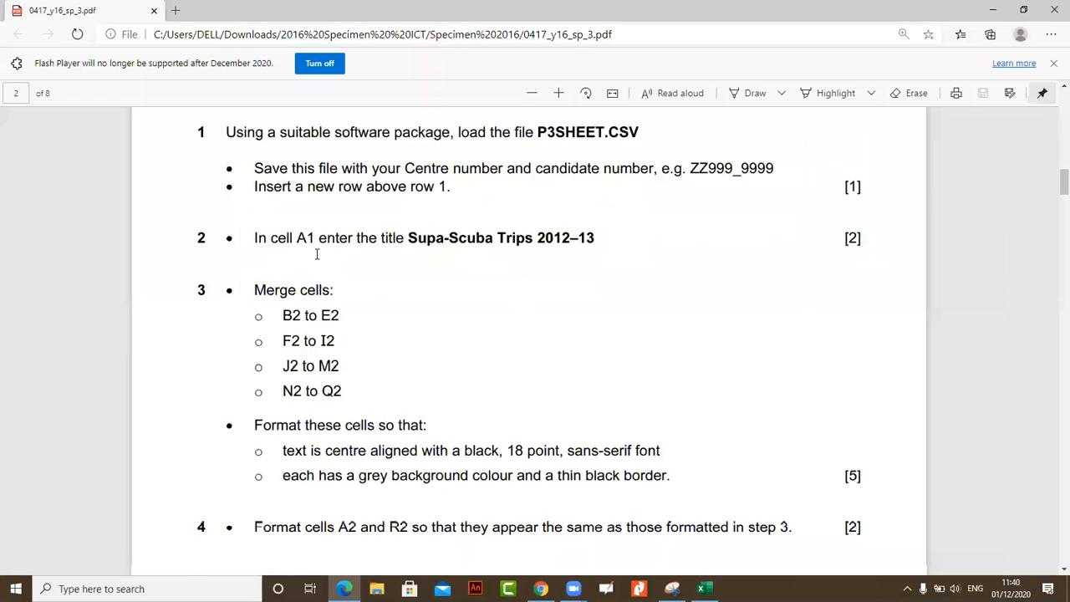
pyautogui.moveTo(408, 217); pyautogui.dragTo(594, 208)
pyautogui.rightClick(574, 215)
pyautogui.click(610, 254)
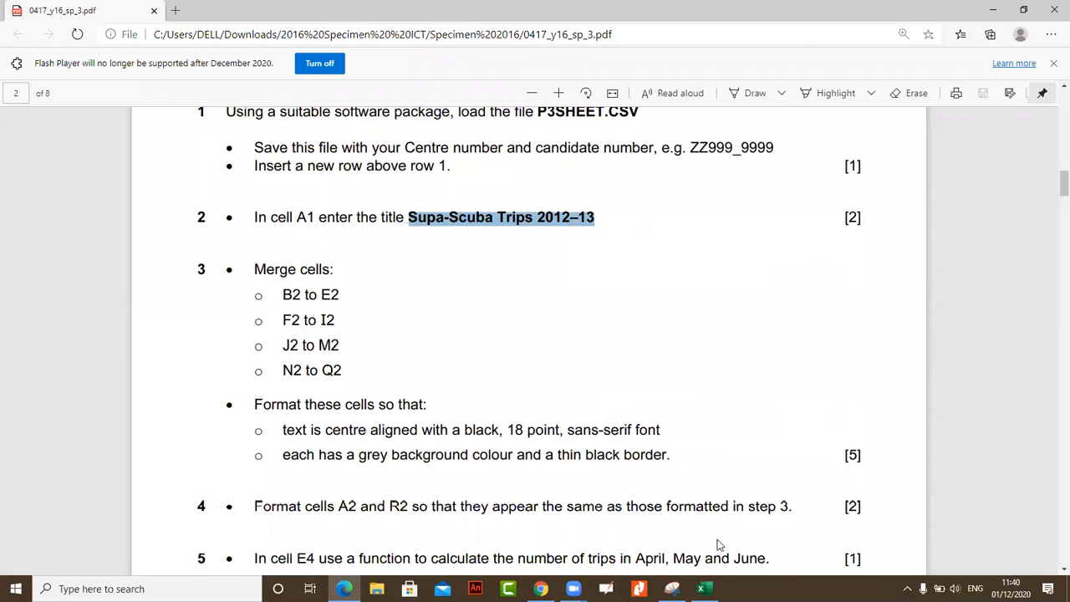
# Paste the copied title into cell A1 of the p3sheet workbook and autofit column A to it
pyautogui.hotkey('alt', 'Tab')
pyautogui.rightClick(53, 156)
pyautogui.press('Escape')
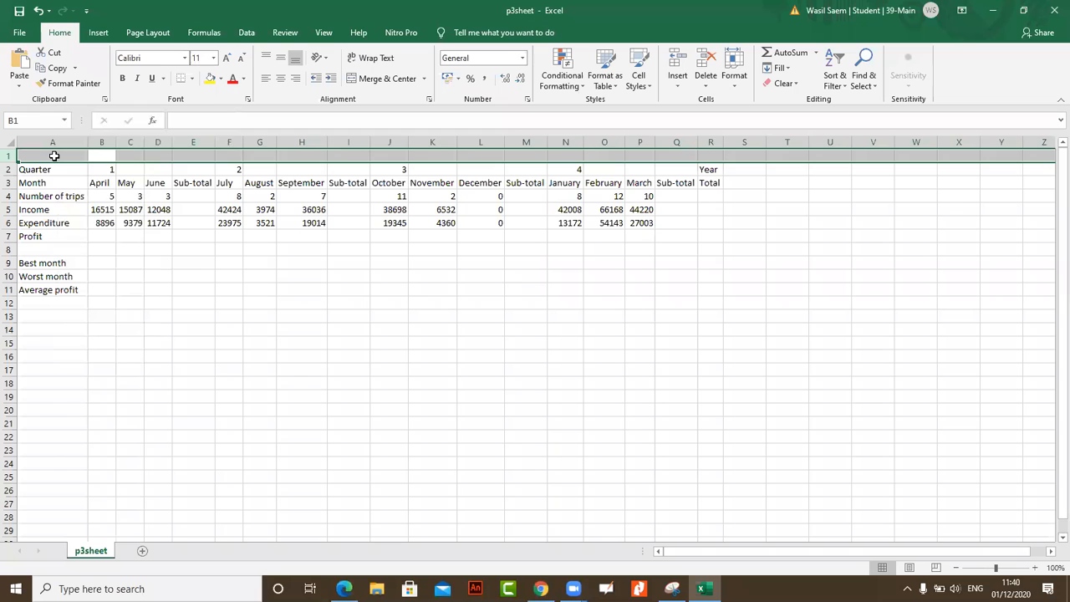
pyautogui.rightClick(54, 156)
pyautogui.click(88, 212)
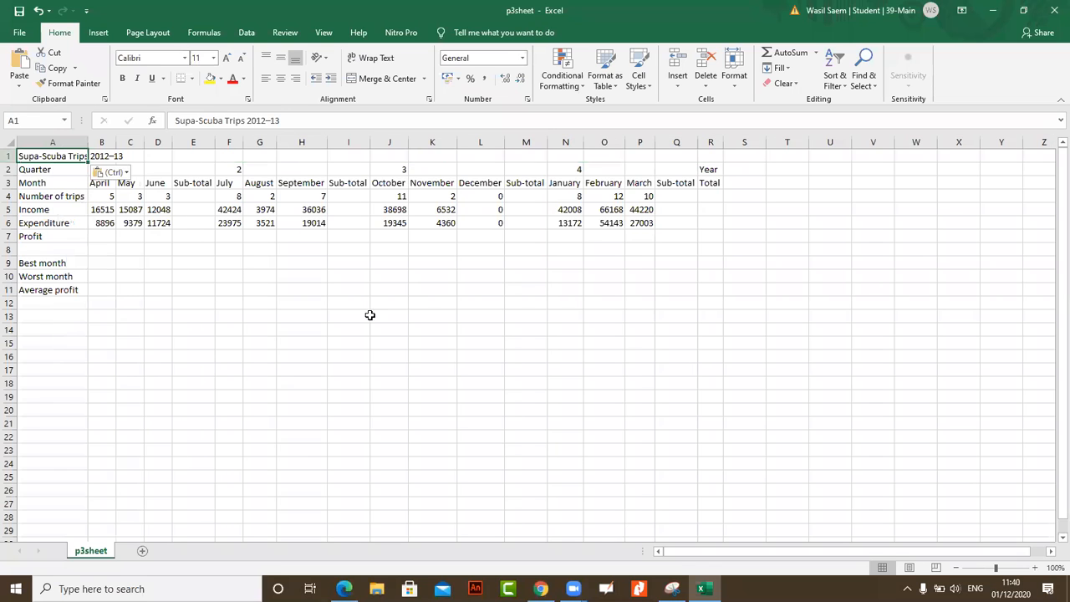
pyautogui.doubleClick(88, 140)
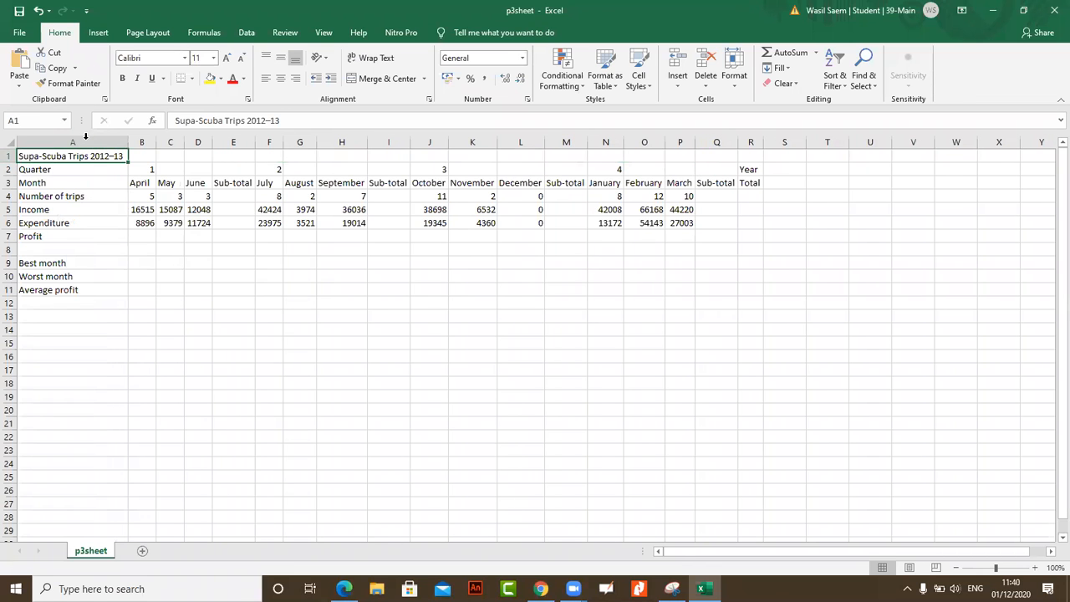
# Check question 3's merge ranges in the exam paper, and merge and center cells B1 to E1 in the workbook
pyautogui.click(992, 10)
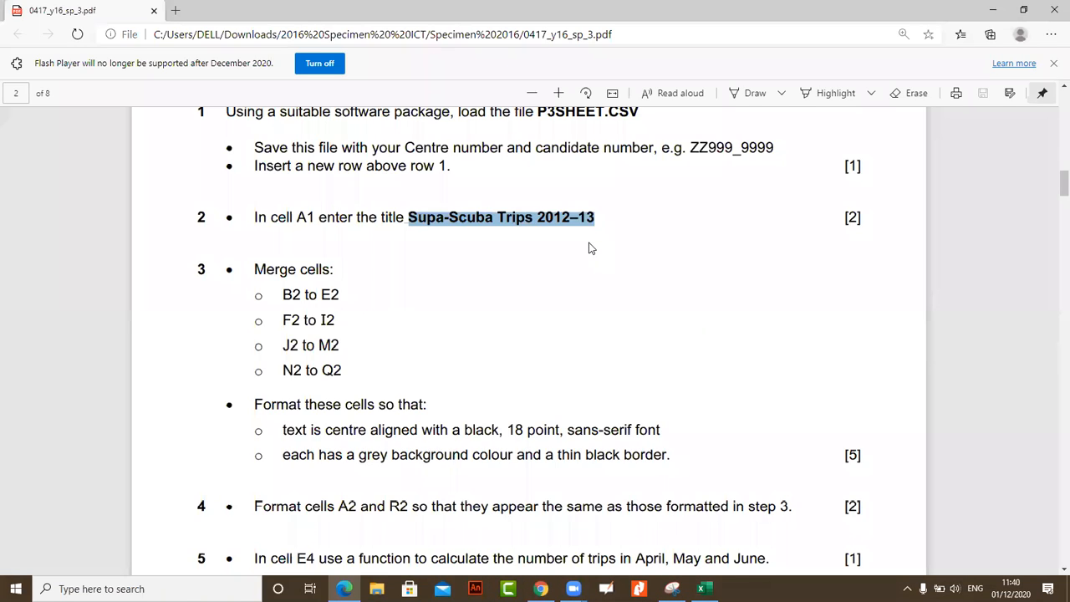
pyautogui.scroll(-1, 589, 249)
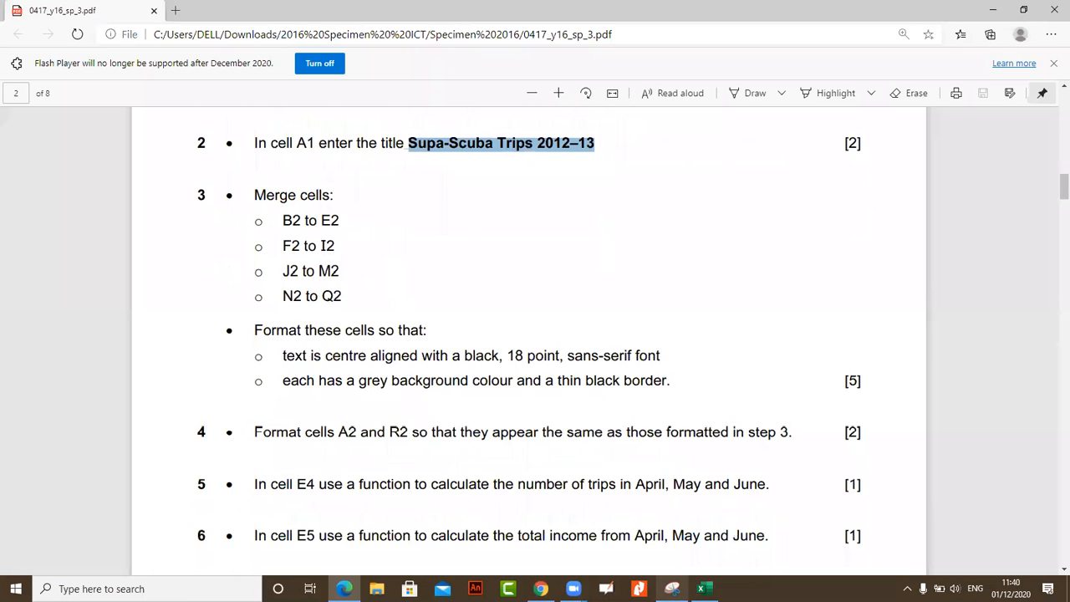
pyautogui.click(704, 589)
pyautogui.click(178, 184)
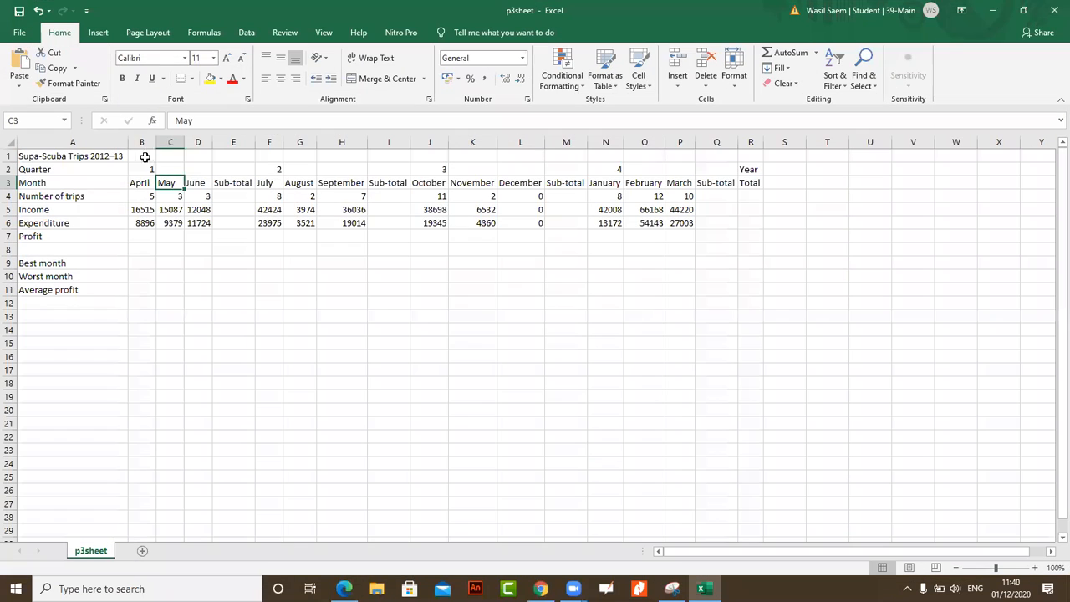
pyautogui.click(142, 154)
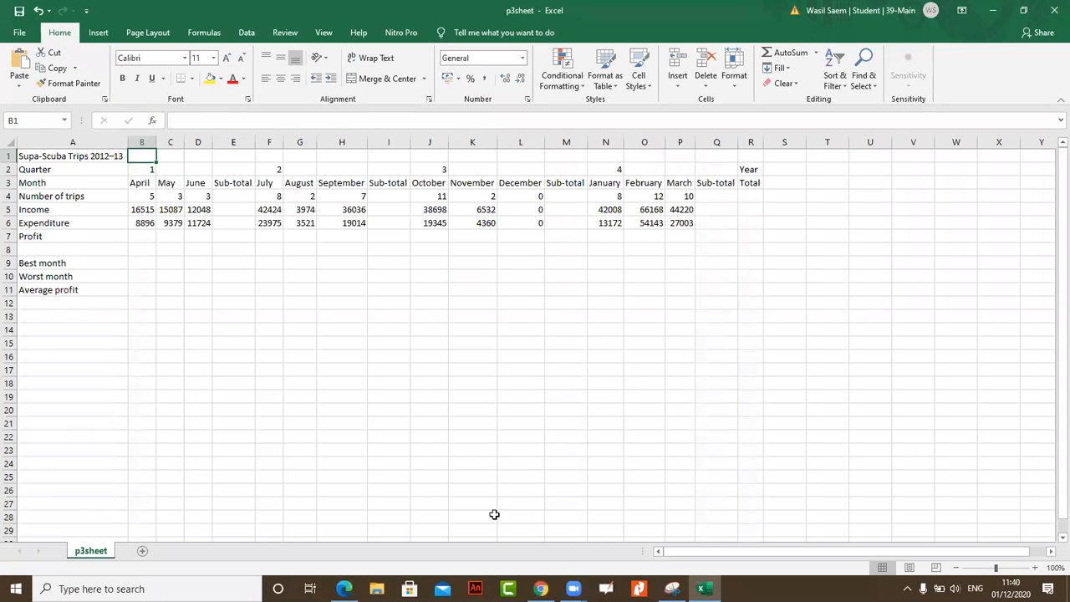
pyautogui.click(343, 589)
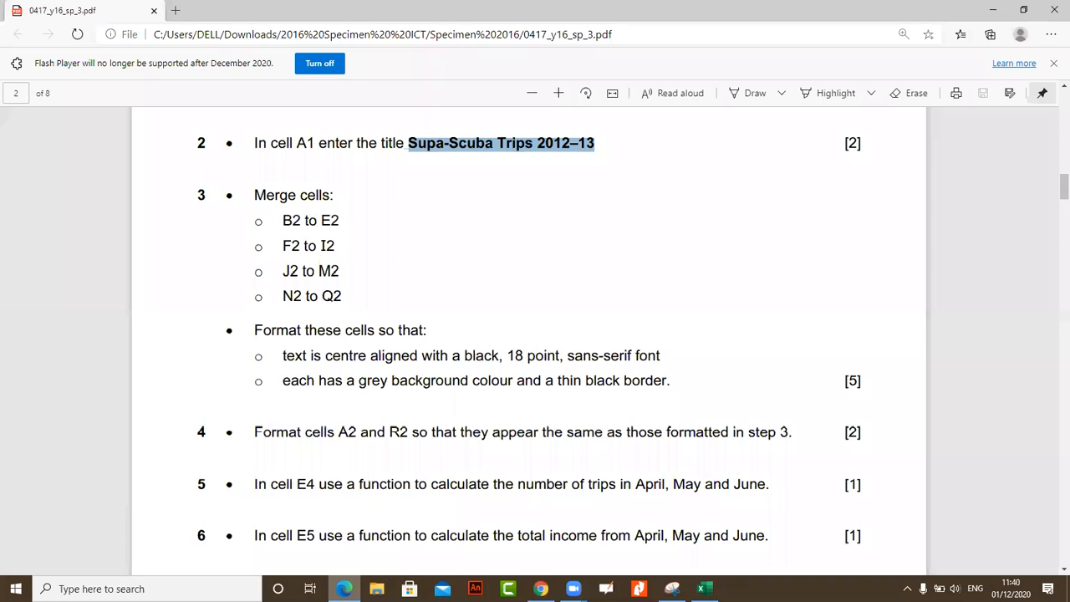
pyautogui.hotkey('alt', 'Tab')
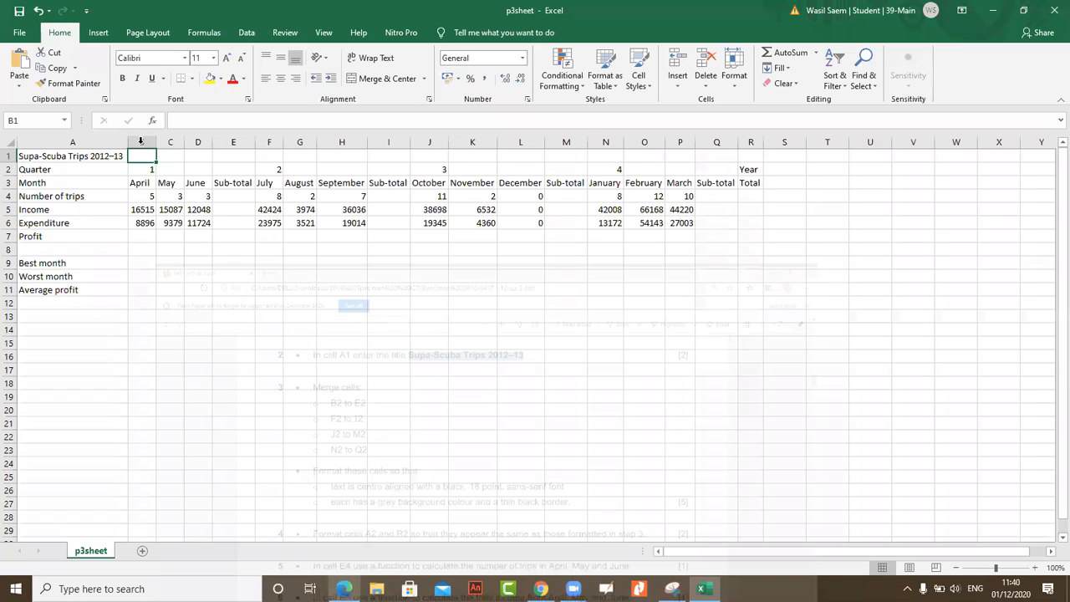
pyautogui.moveTo(142, 154); pyautogui.dragTo(239, 153)
pyautogui.click(386, 79)
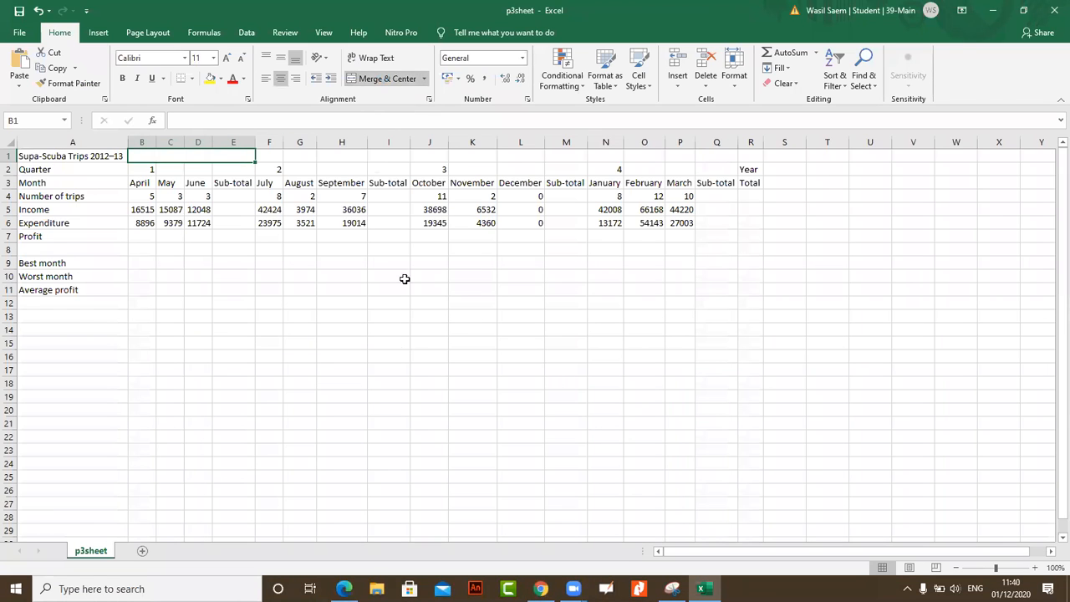
# Recheck the exam paper's merge list, and merge and center cells F1 to I1 in the workbook
pyautogui.click(344, 588)
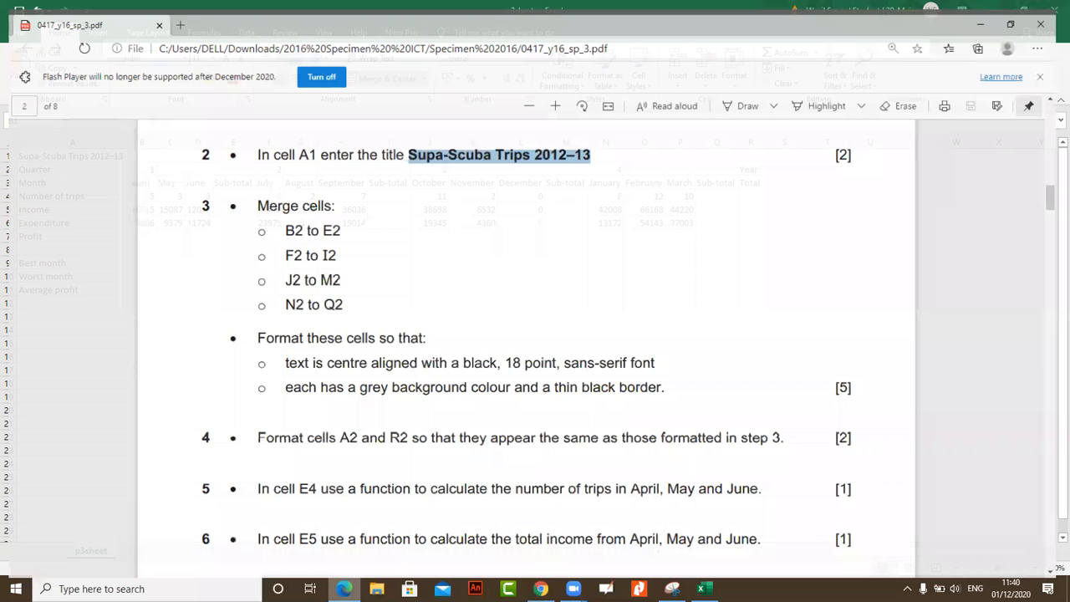
pyautogui.click(344, 588)
pyautogui.click(344, 588)
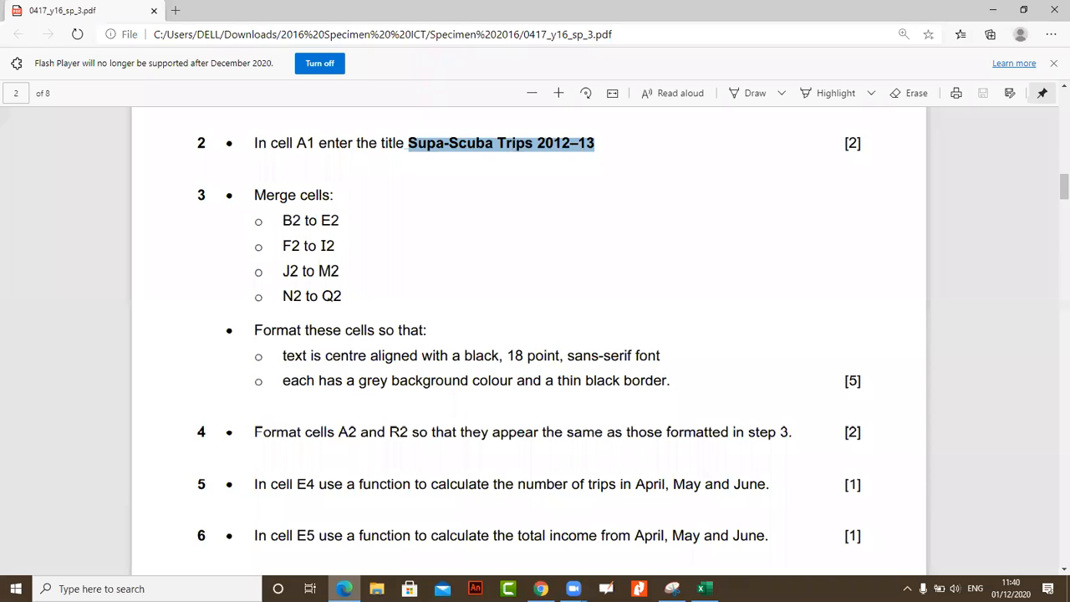
pyautogui.click(343, 589)
pyautogui.moveTo(268, 157); pyautogui.dragTo(389, 156)
pyautogui.click(375, 78)
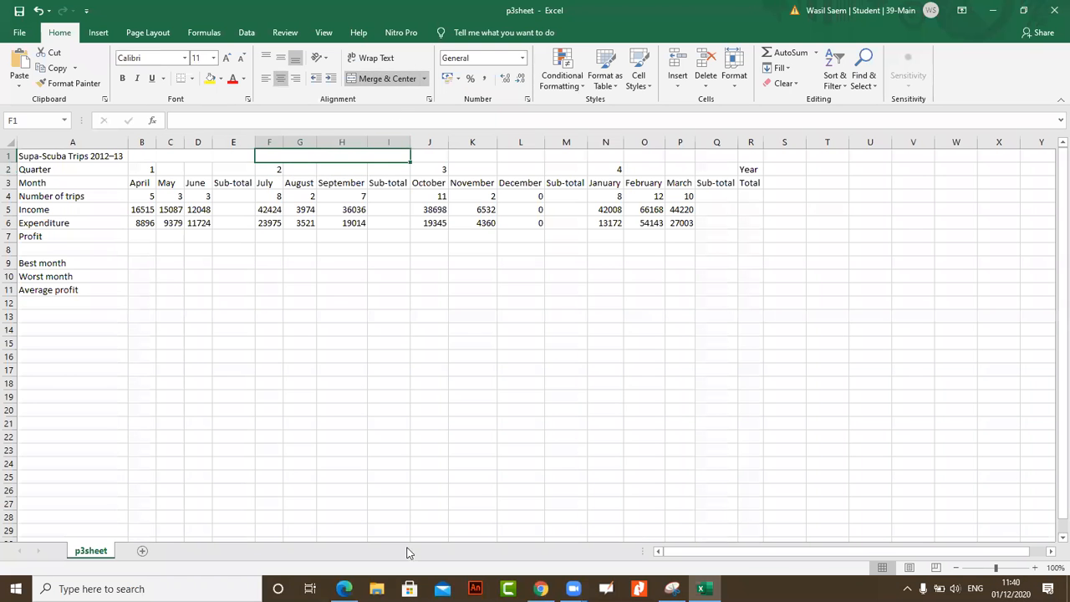
# Consult the remaining merge ranges in the exam paper, and merge and center cells J1 to M1 and cells N1 to Q1 separately
pyautogui.click(344, 588)
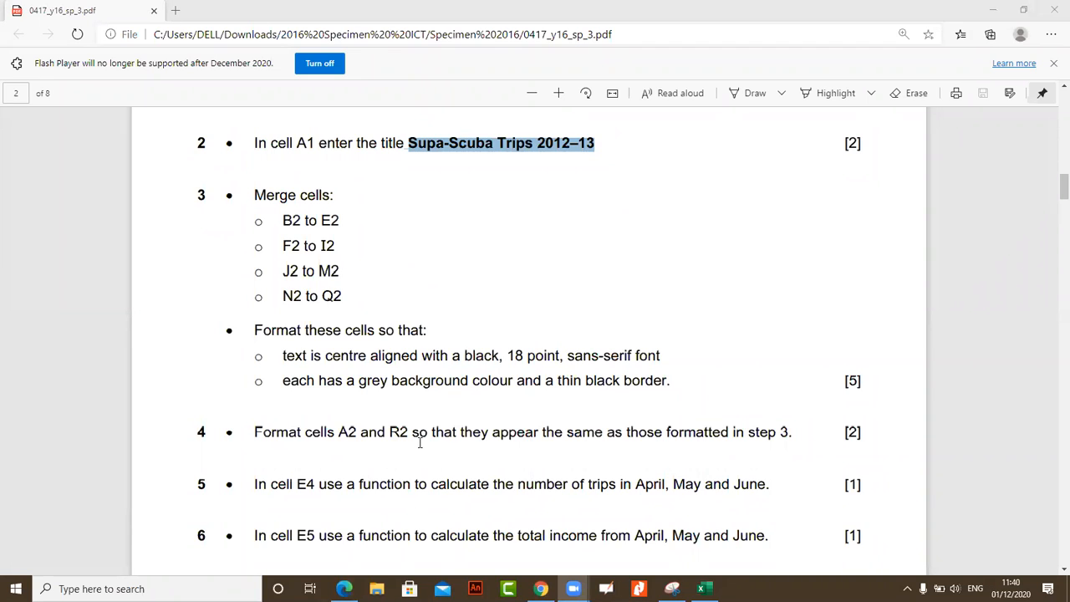
pyautogui.moveTo(343, 588)
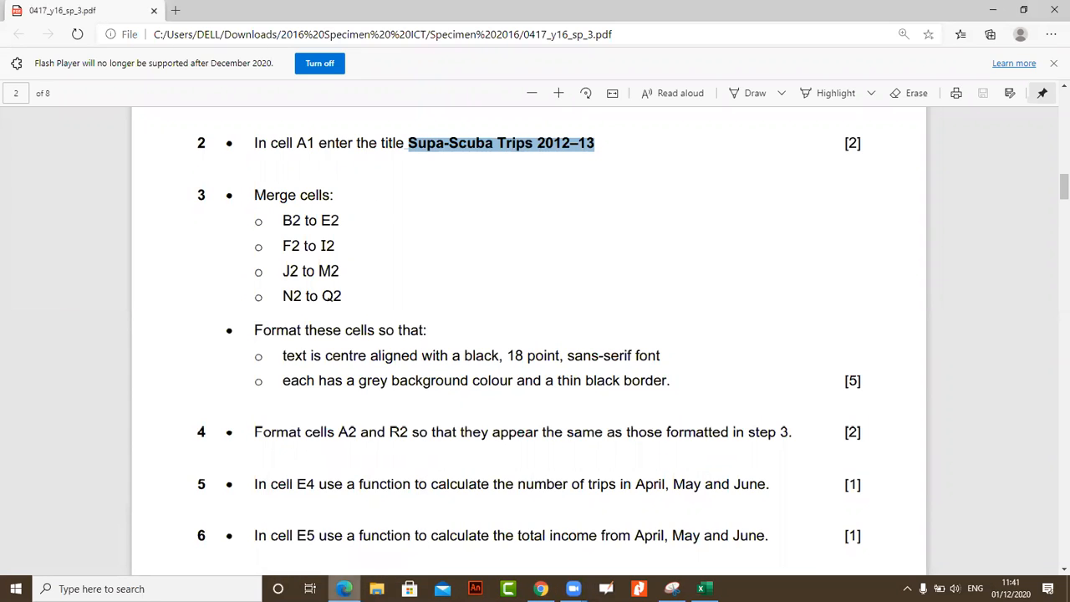
pyautogui.hotkey('alt', 'Tab')
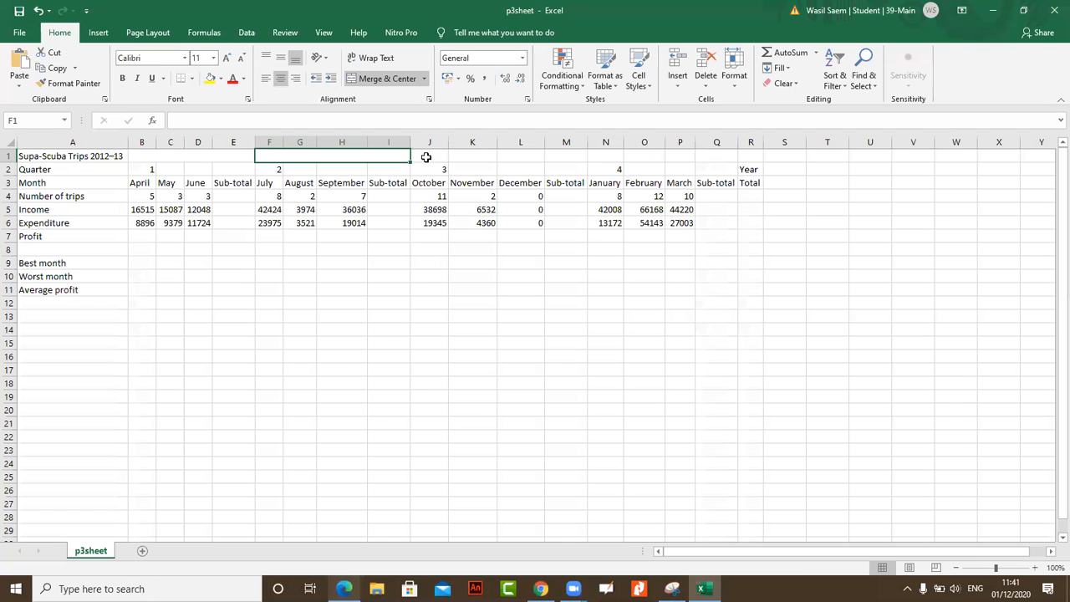
pyautogui.click(343, 589)
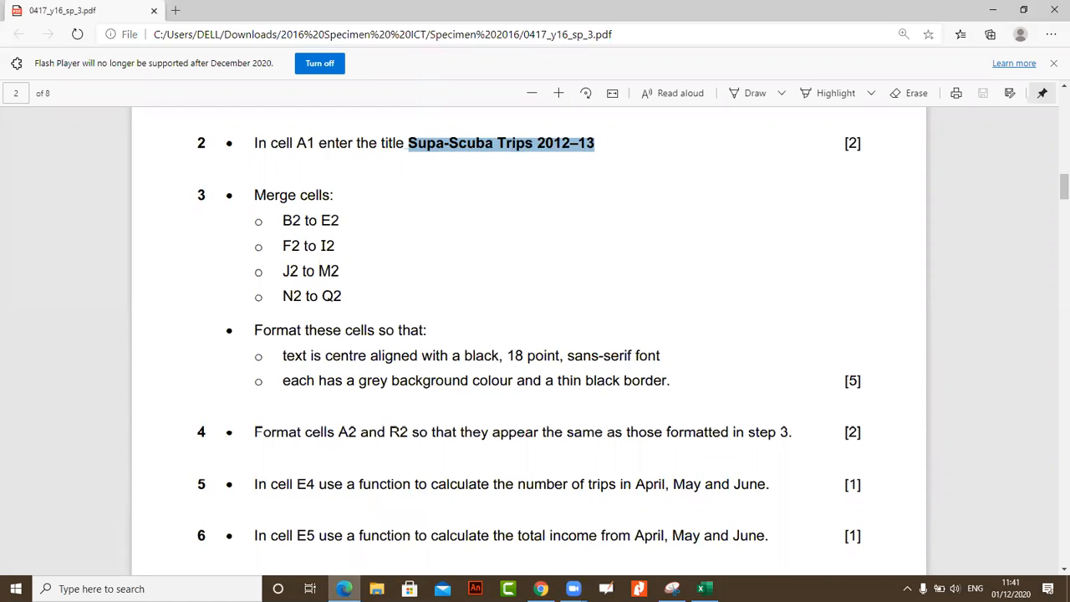
pyautogui.hotkey('alt', 'Tab')
pyautogui.moveTo(434, 159); pyautogui.dragTo(727, 157)
pyautogui.click(378, 78)
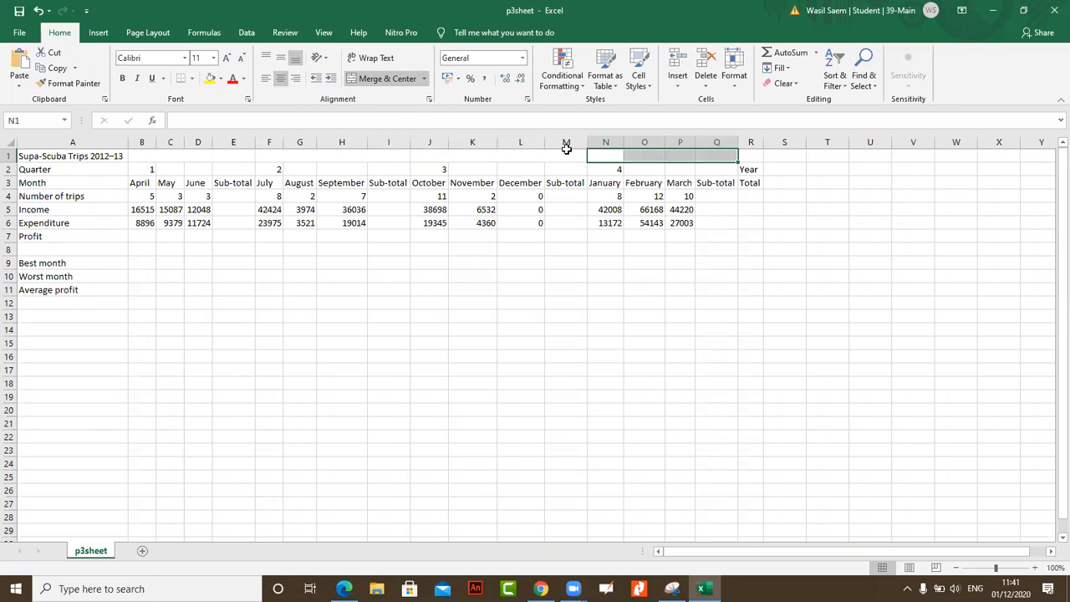
pyautogui.click(389, 80)
pyautogui.click(595, 300)
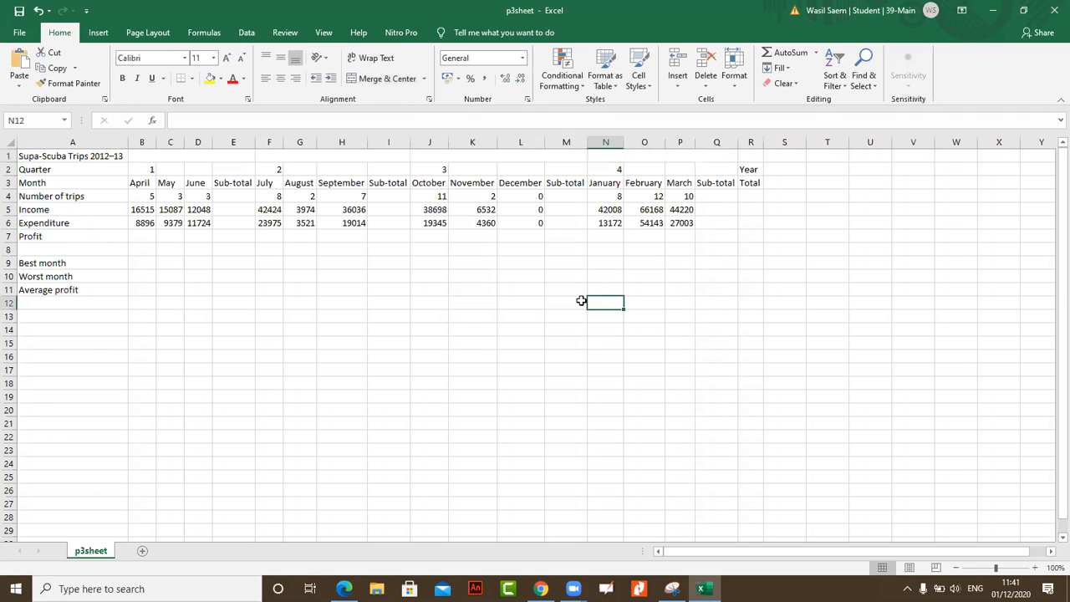
# Look through the exam paper's cover page and the Task 2 instructions down to question 3
pyautogui.click(248, 157)
pyautogui.click(344, 588)
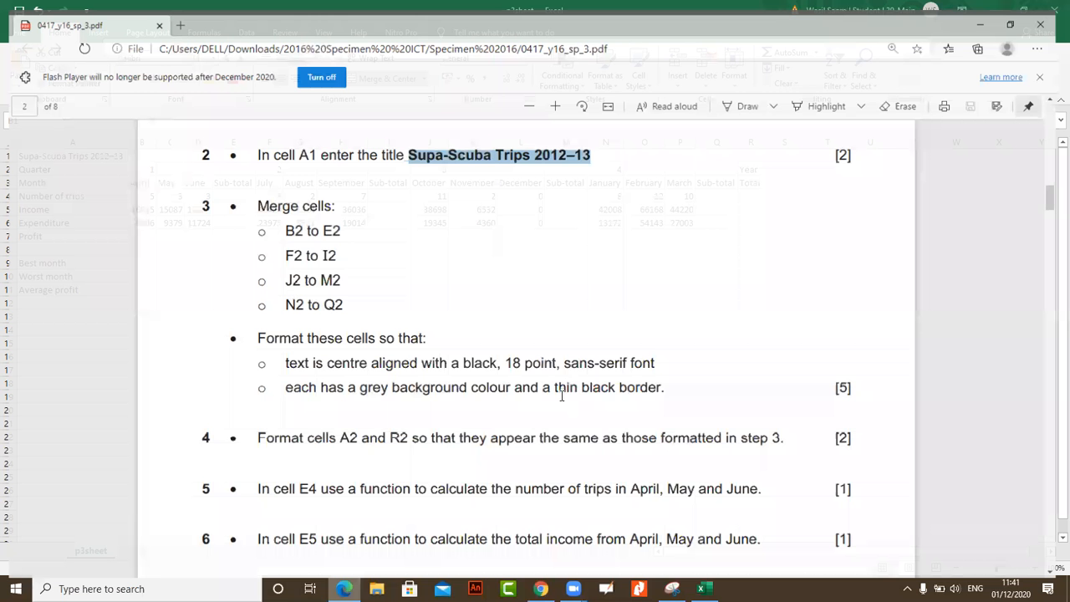
pyautogui.scroll(2, 561, 396)
pyautogui.scroll(4, 562, 395)
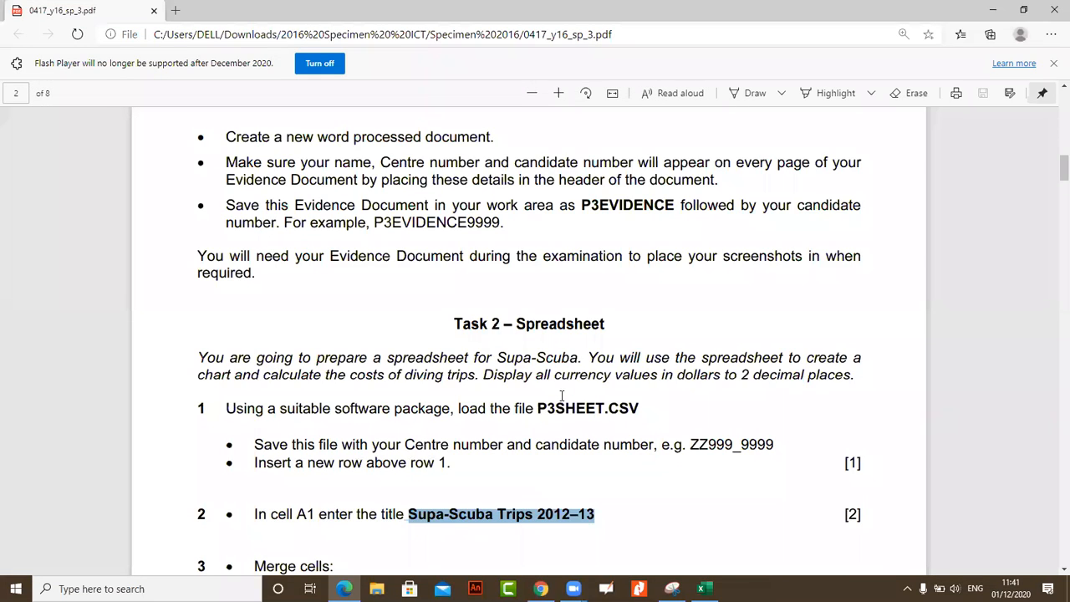
pyautogui.scroll(8, 1045, 235)
pyautogui.scroll(14, 1049, 159)
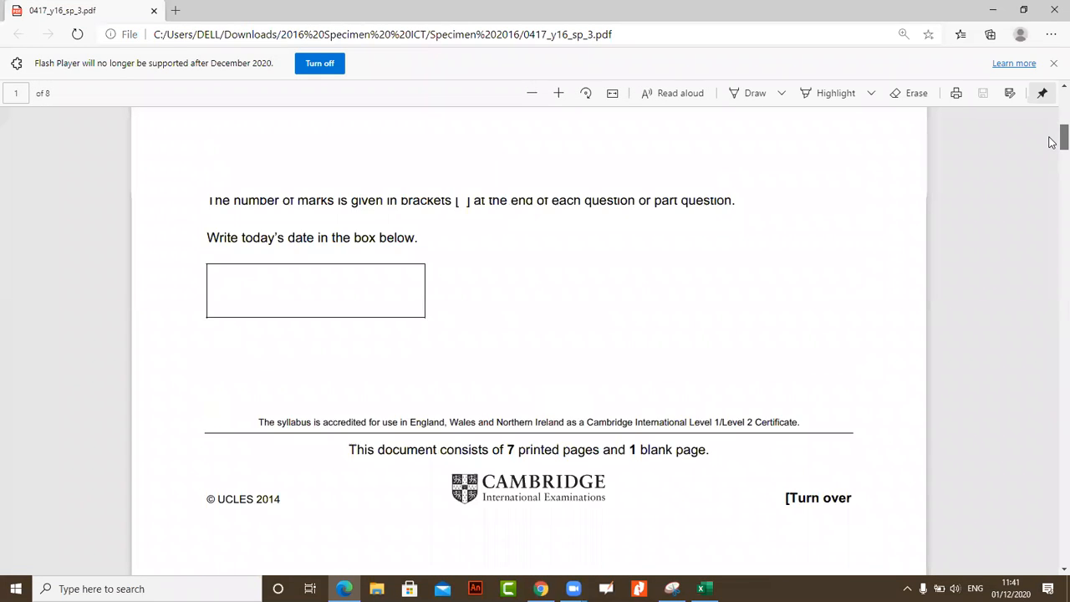
pyautogui.scroll(1, 1052, 123)
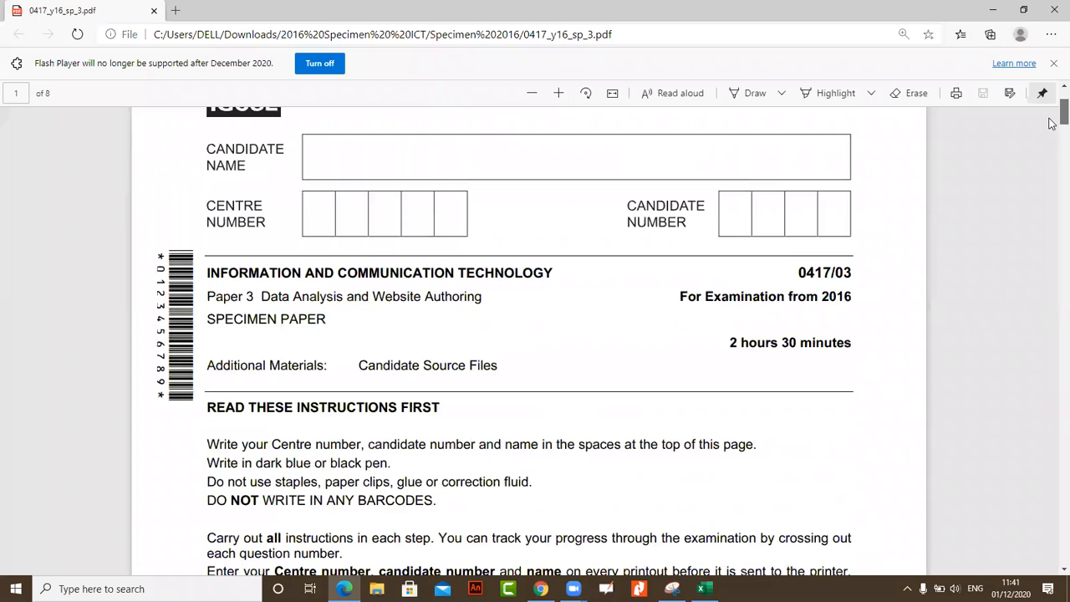
pyautogui.scroll(-1, 1051, 123)
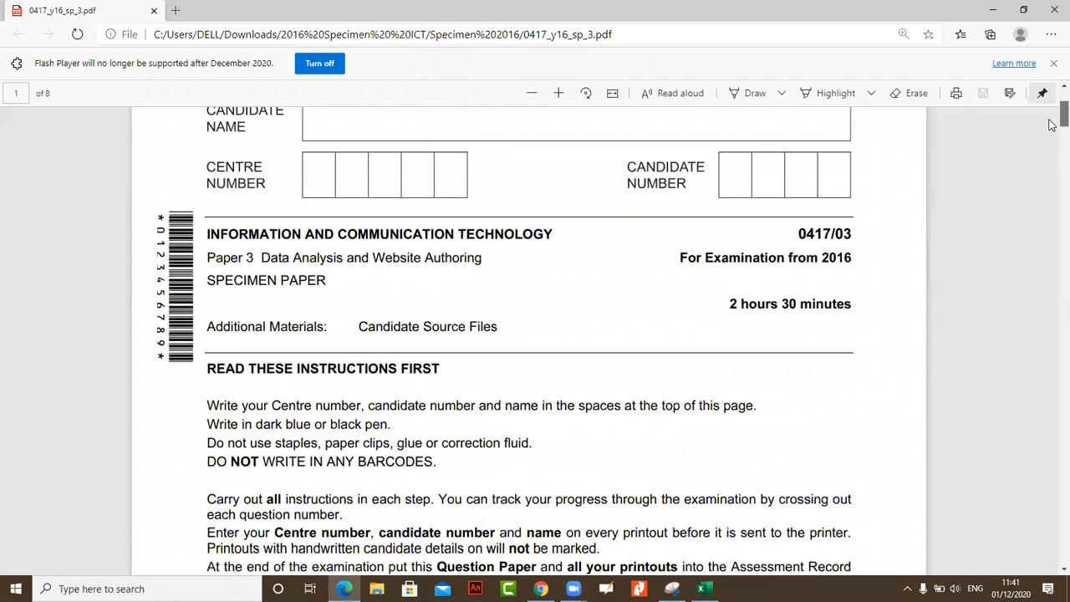
pyautogui.scroll(-1, 1052, 142)
pyautogui.scroll(-20, 1052, 198)
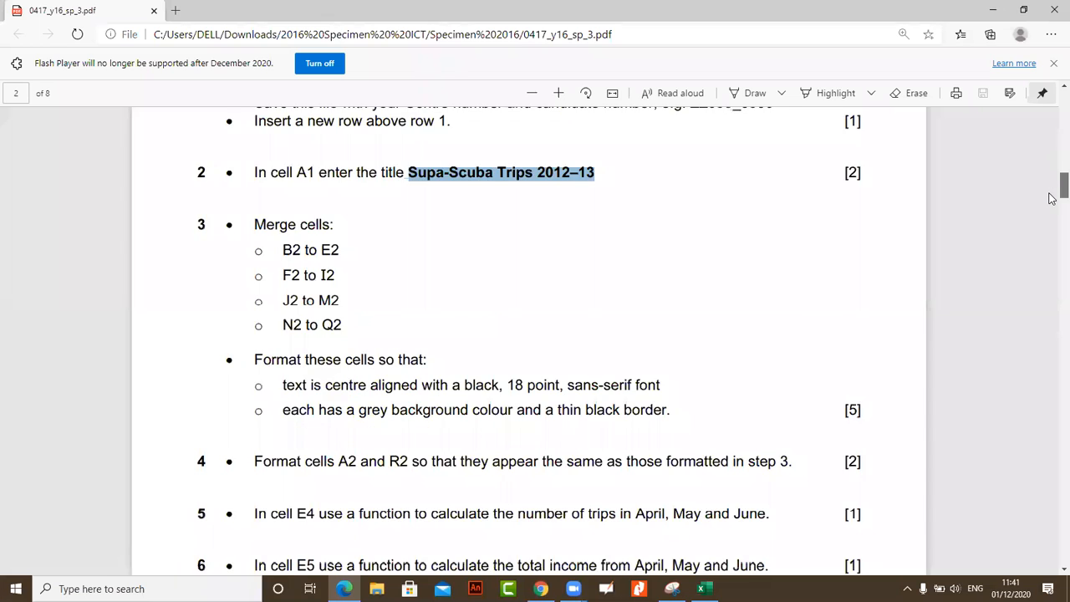
pyautogui.scroll(-2, 1051, 199)
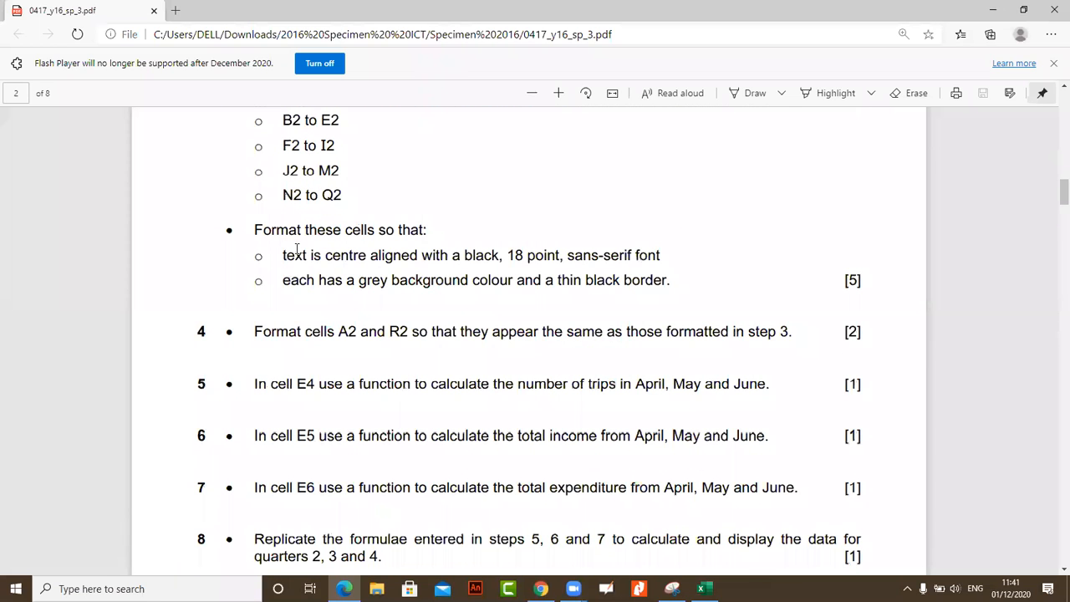
# Examine the alignment, font, background and border requirements for the merged cells in question 3 of the exam paper
pyautogui.moveTo(253, 232); pyautogui.dragTo(432, 232)
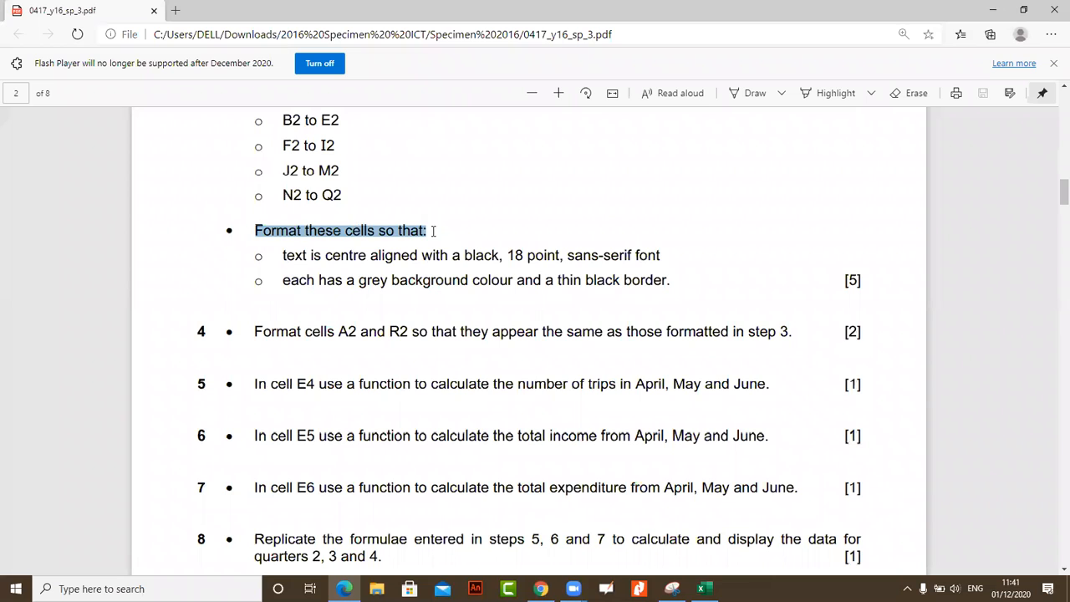
pyautogui.click(314, 257)
pyautogui.moveTo(278, 255); pyautogui.dragTo(529, 256)
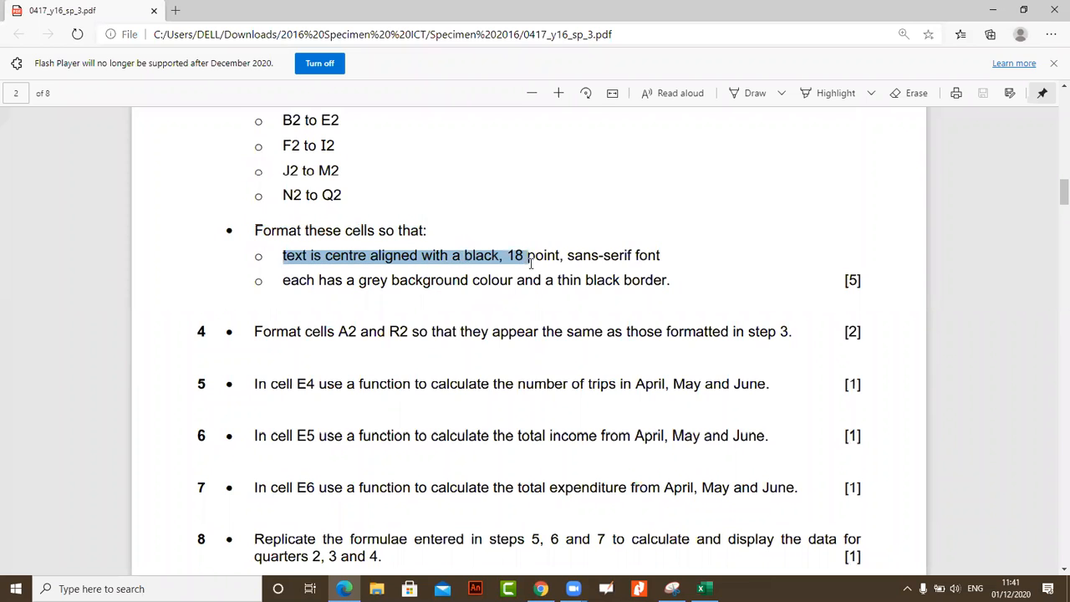
pyautogui.click(530, 263)
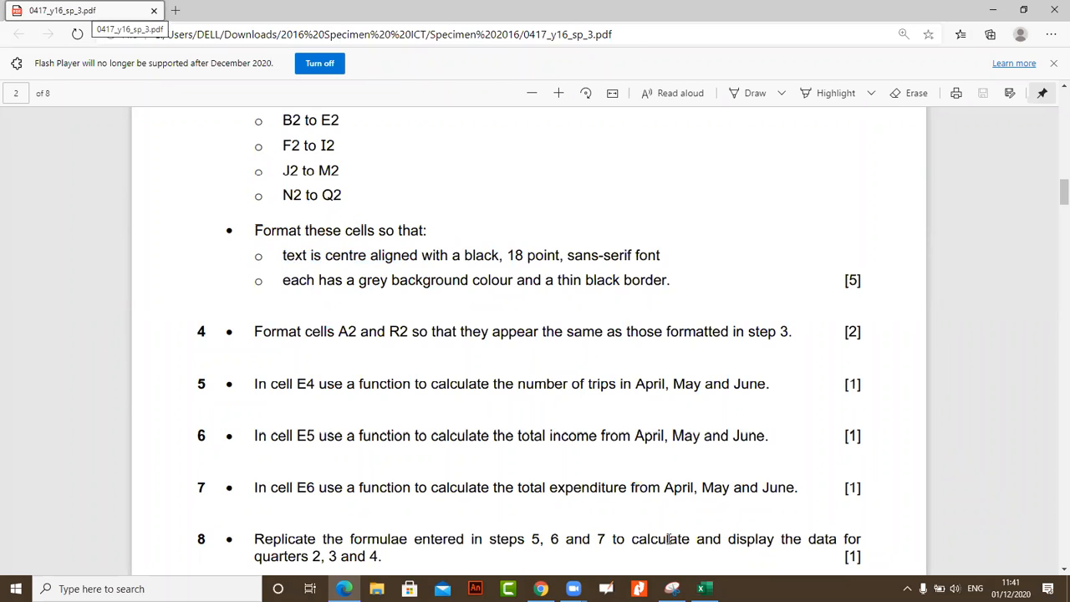
pyautogui.moveTo(299, 279); pyautogui.dragTo(581, 283)
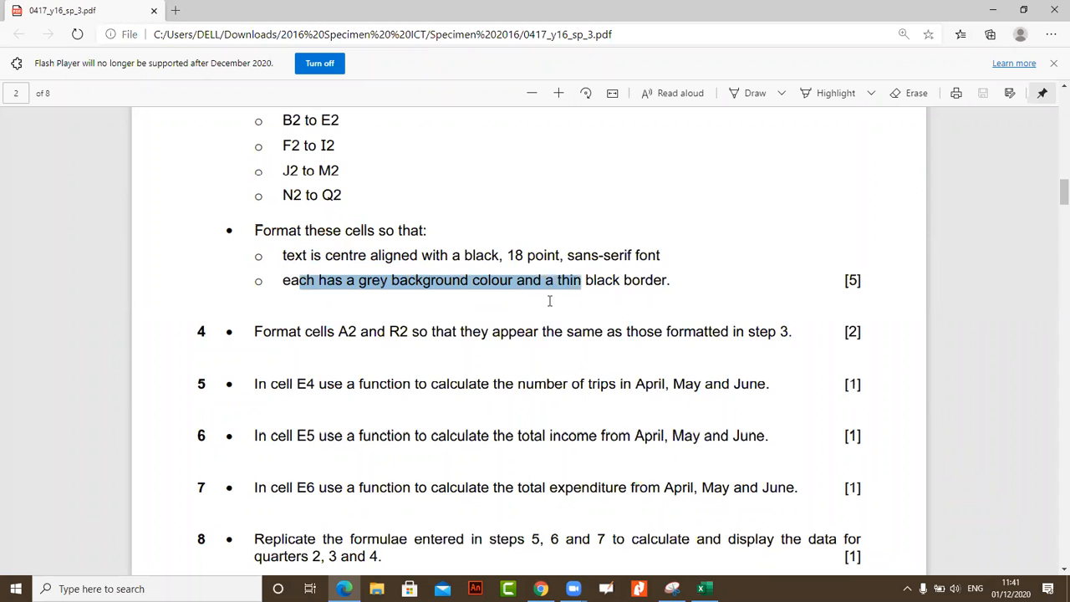
pyautogui.click(502, 293)
pyautogui.scroll(-1, 468, 303)
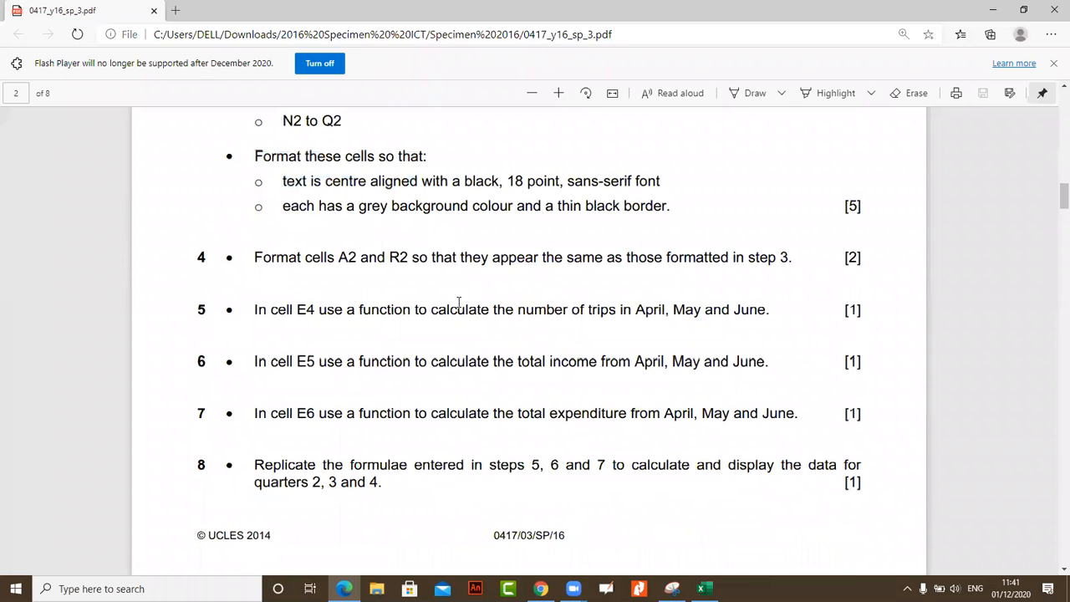
# Read question 4 of the exam paper on formatting cells A2 and R2 like those in question 3
pyautogui.moveTo(339, 257); pyautogui.dragTo(453, 257)
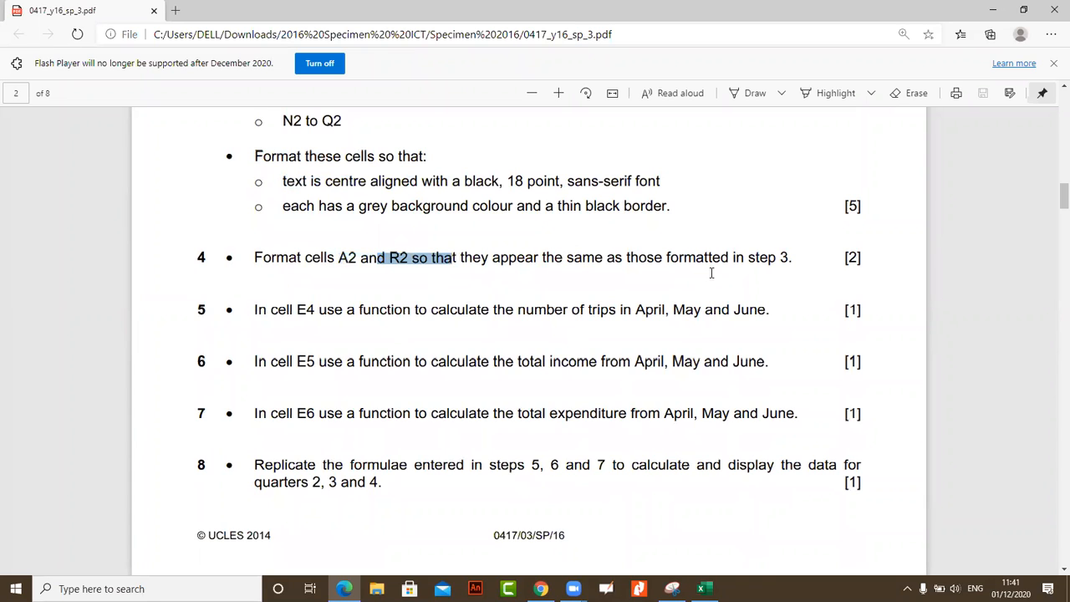
pyautogui.moveTo(793, 258); pyautogui.dragTo(555, 260)
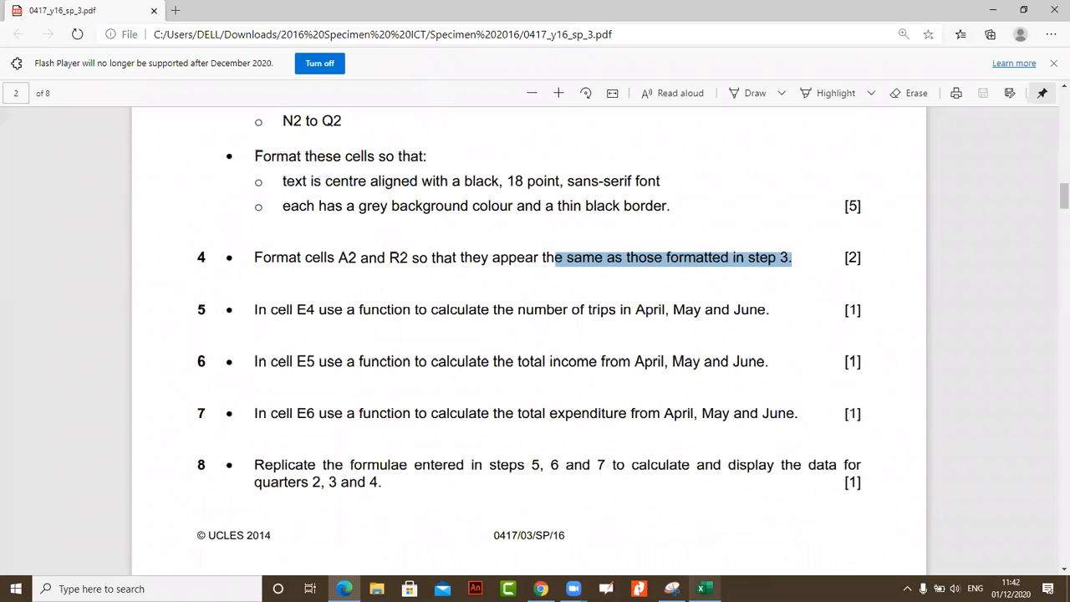
pyautogui.moveTo(705, 588)
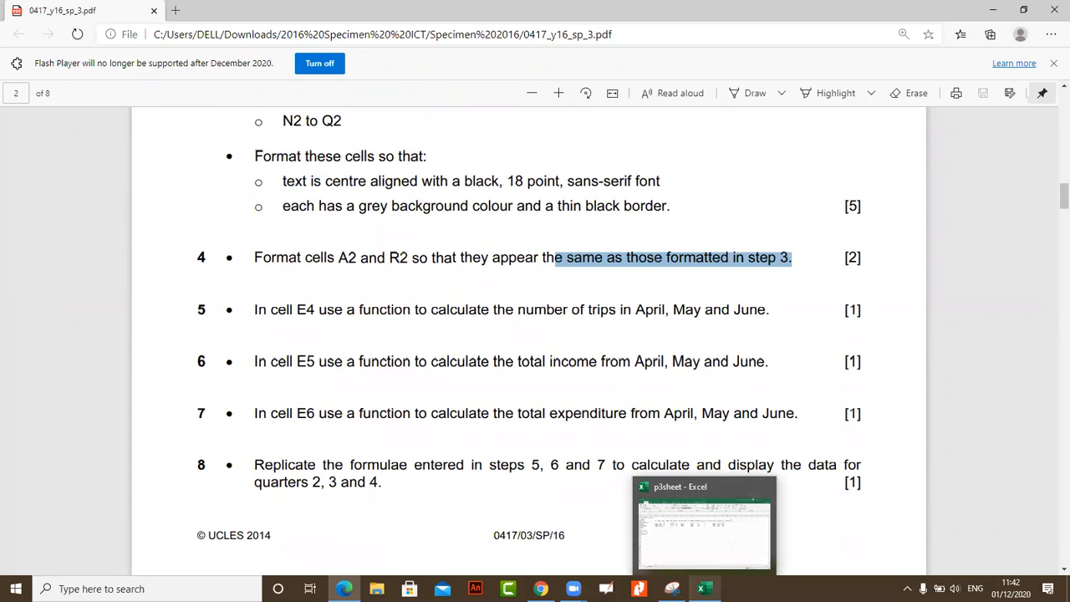
pyautogui.scroll(-1, 520, 312)
pyautogui.scroll(3, 520, 311)
pyautogui.scroll(-3, 520, 312)
pyautogui.scroll(2, 520, 311)
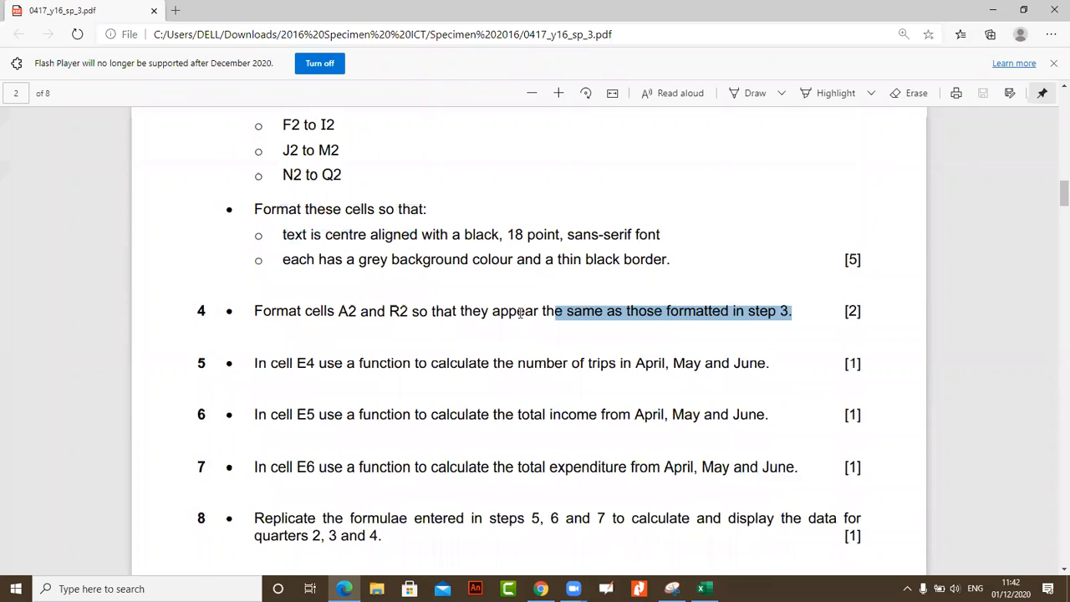
pyautogui.scroll(1, 520, 311)
# Compare cells B2 to E2 in the p3sheet workbook with the merge list in question 3 of the exam paper
pyautogui.click(705, 588)
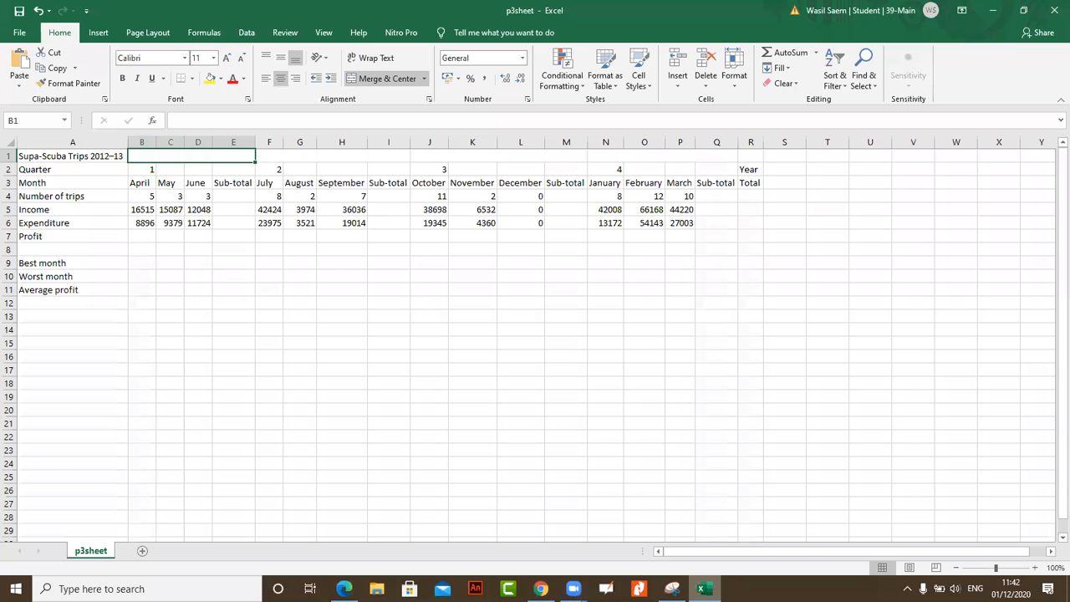
pyautogui.moveTo(148, 168); pyautogui.dragTo(239, 169)
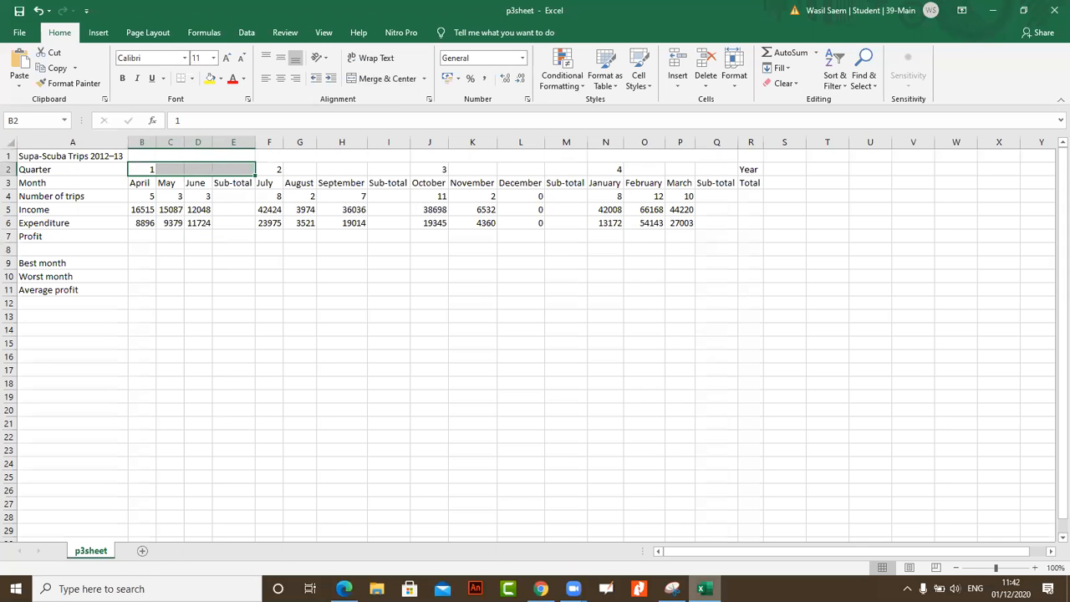
pyautogui.click(705, 588)
pyautogui.scroll(1, 393, 291)
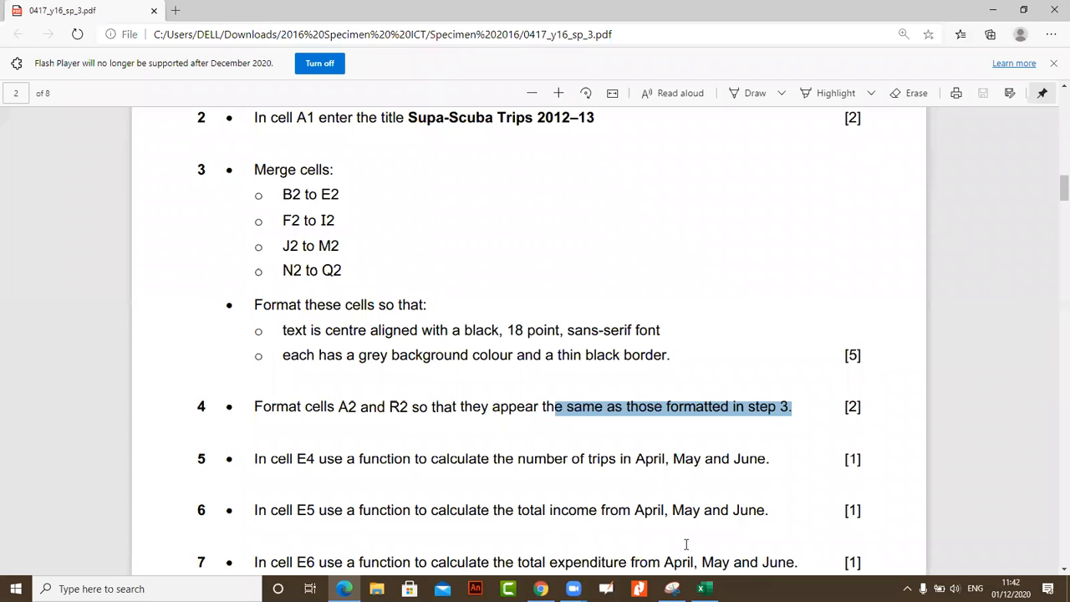
# In the p3sheet workbook, set the text of cells B1 to Q1 to black and 18 point, consulting the exam paper
pyautogui.click(704, 589)
pyautogui.keyDown('shift'); pyautogui.click(698, 155); pyautogui.keyUp('shift')
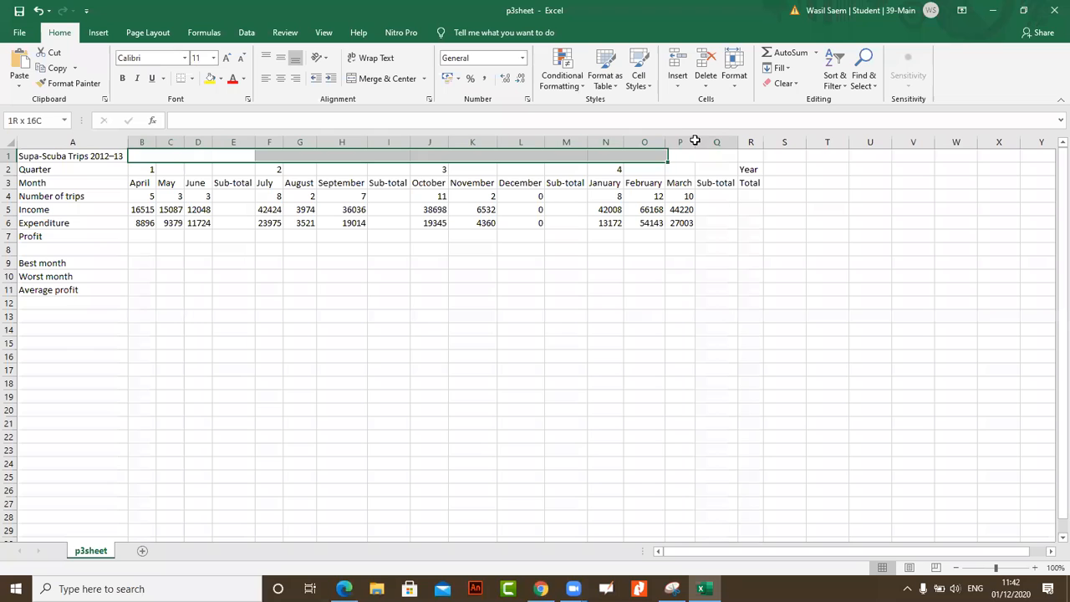
pyautogui.click(386, 78)
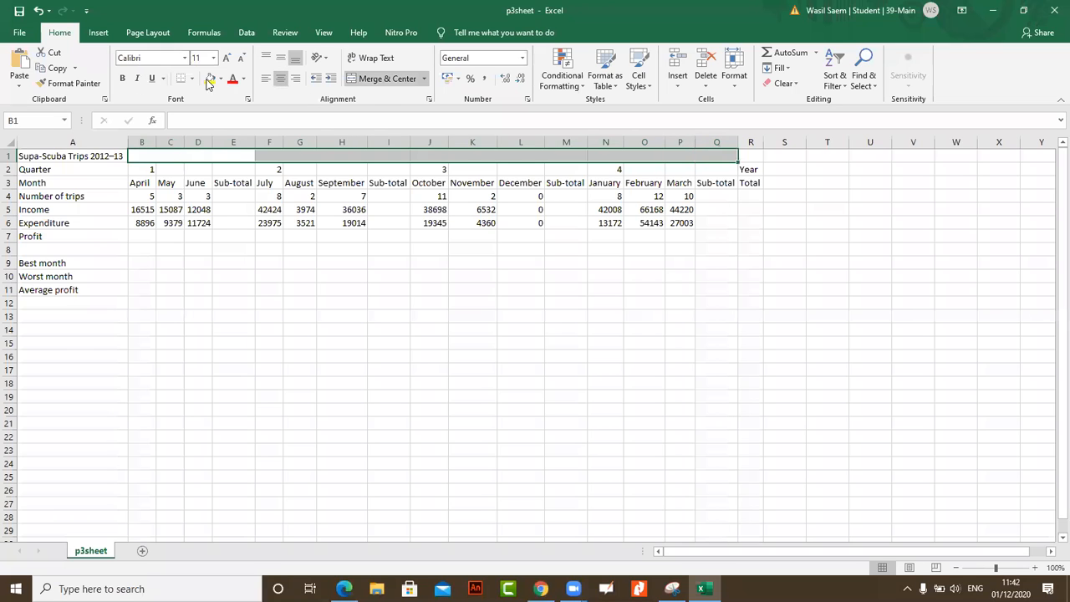
pyautogui.click(243, 79)
pyautogui.click(343, 589)
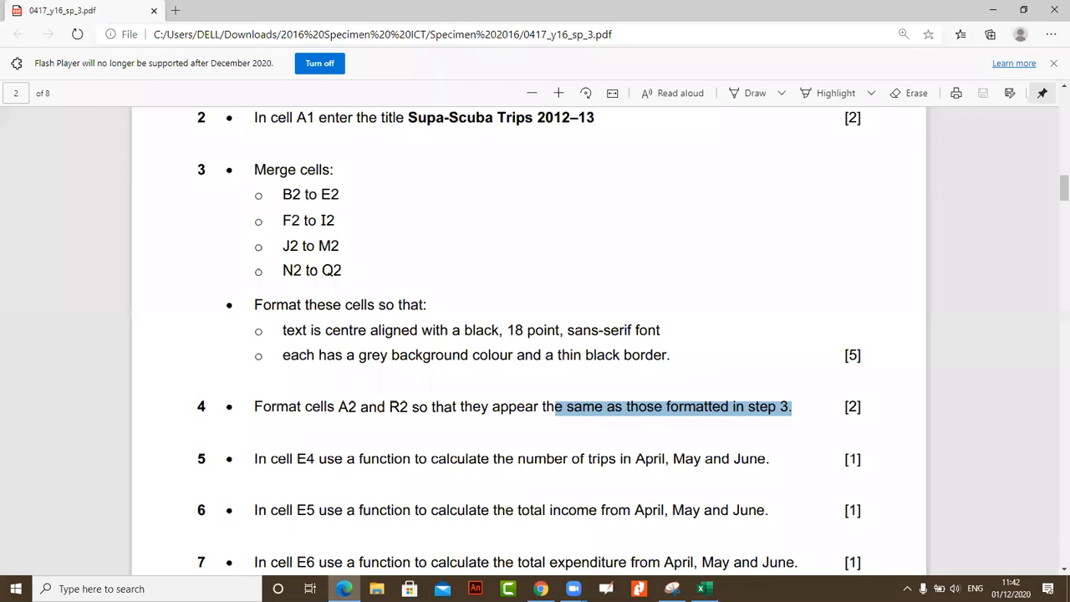
pyautogui.hotkey('alt', 'Tab')
pyautogui.click(214, 59)
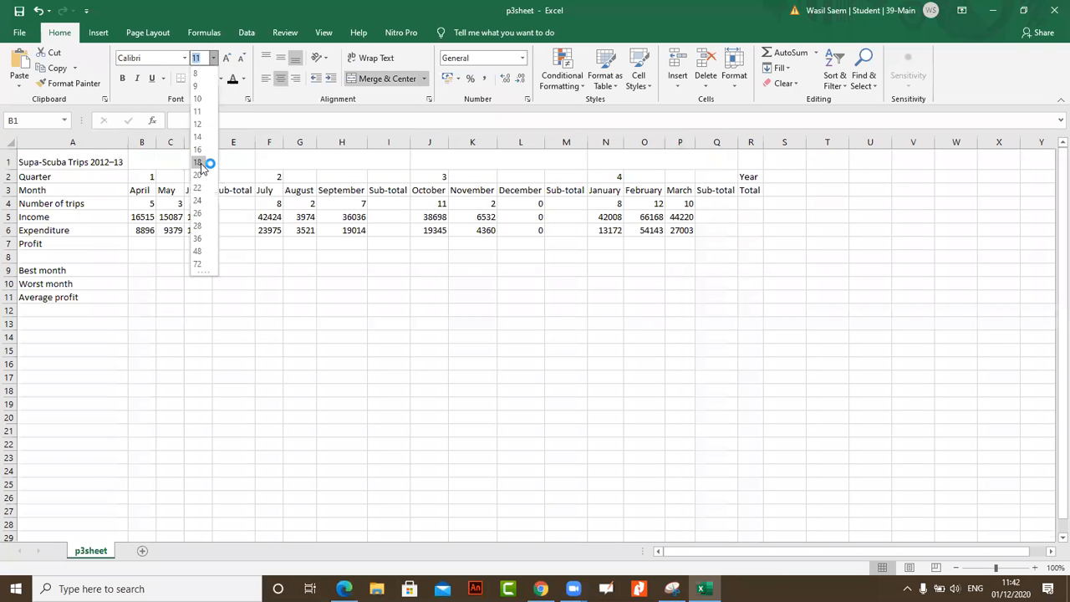
pyautogui.click(199, 163)
# Recheck the font requirement in the exam paper, and set the font of cells B1 to Q1 to Times New Roman
pyautogui.click(344, 588)
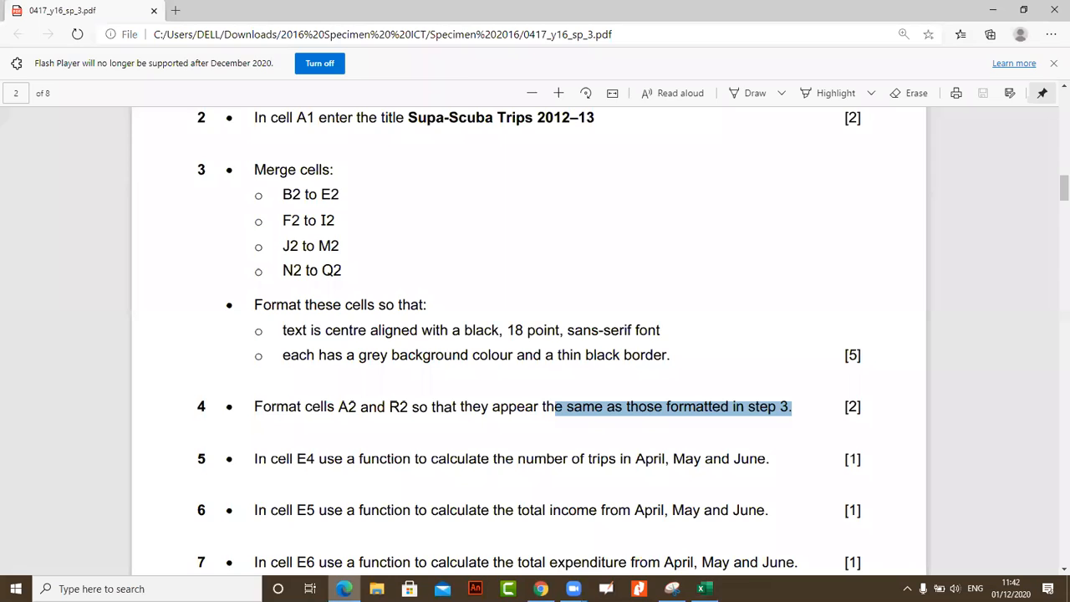
pyautogui.click(343, 587)
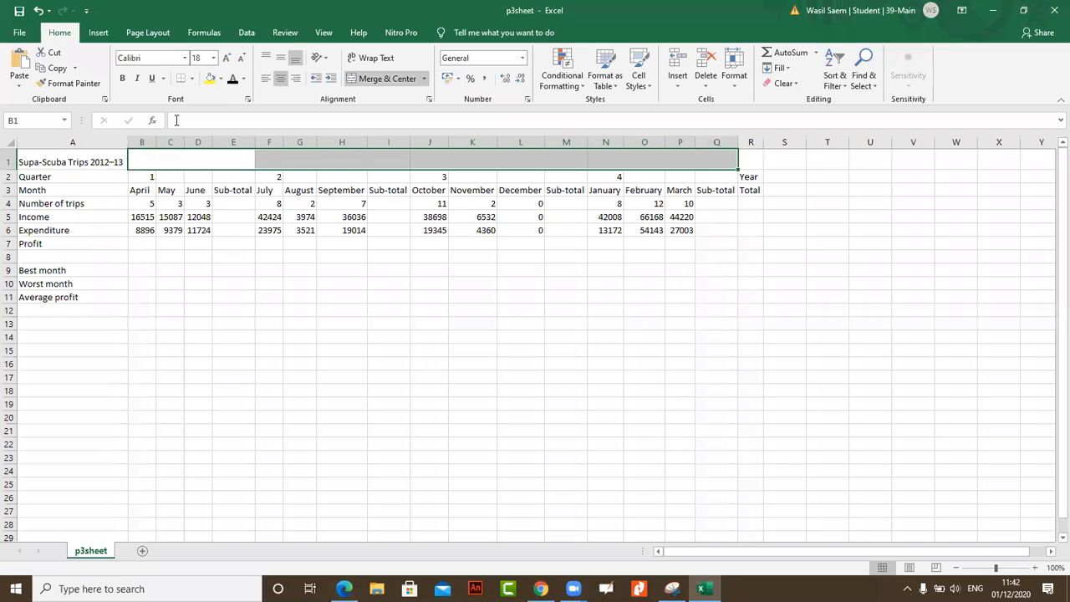
pyautogui.click(186, 56)
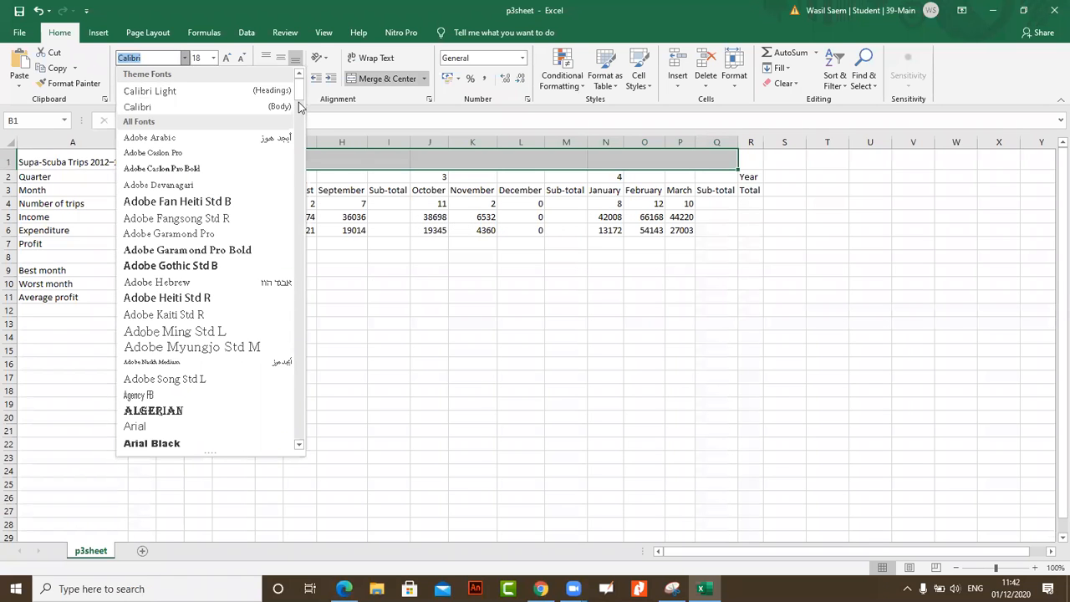
pyautogui.moveTo(298, 92); pyautogui.dragTo(298, 421)
pyautogui.click(231, 317)
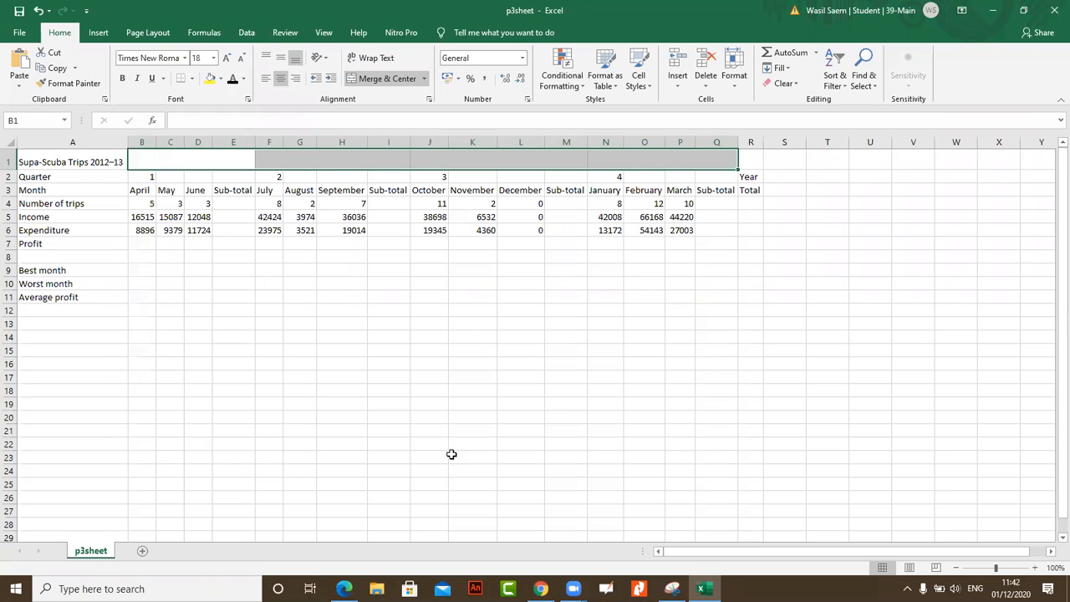
# Recheck the background requirement in the exam paper, and fill cells B1 to Q1 in the workbook with grey
pyautogui.click(343, 589)
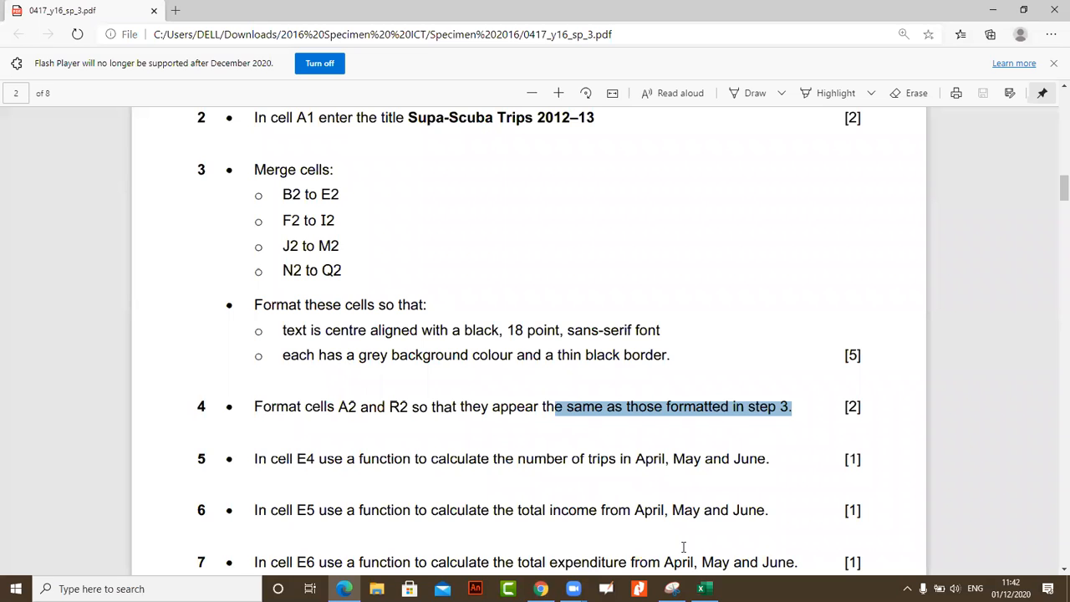
pyautogui.click(704, 588)
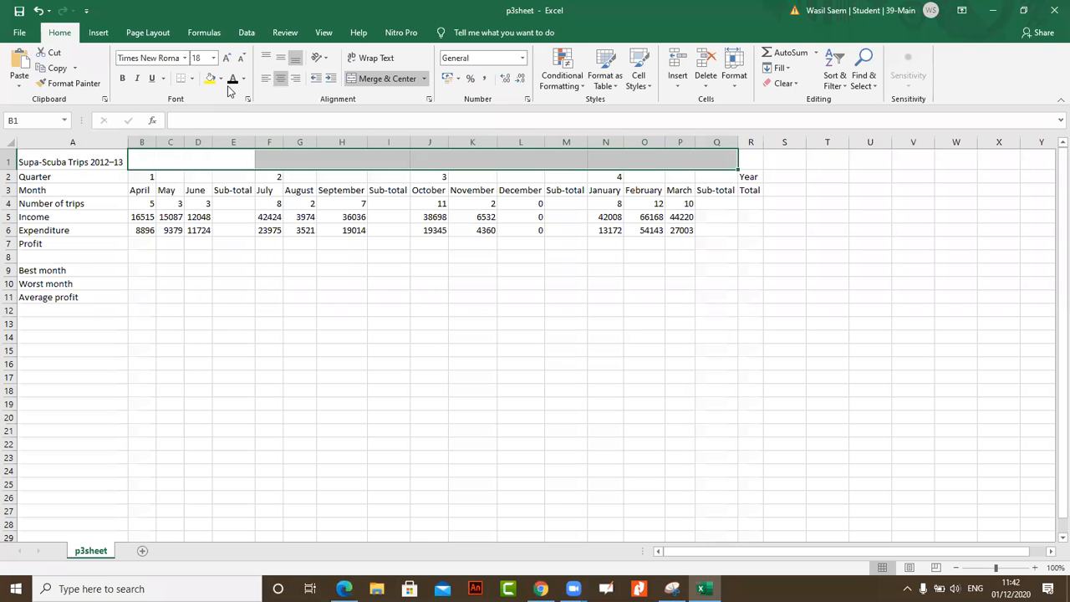
pyautogui.click(210, 78)
pyautogui.click(221, 78)
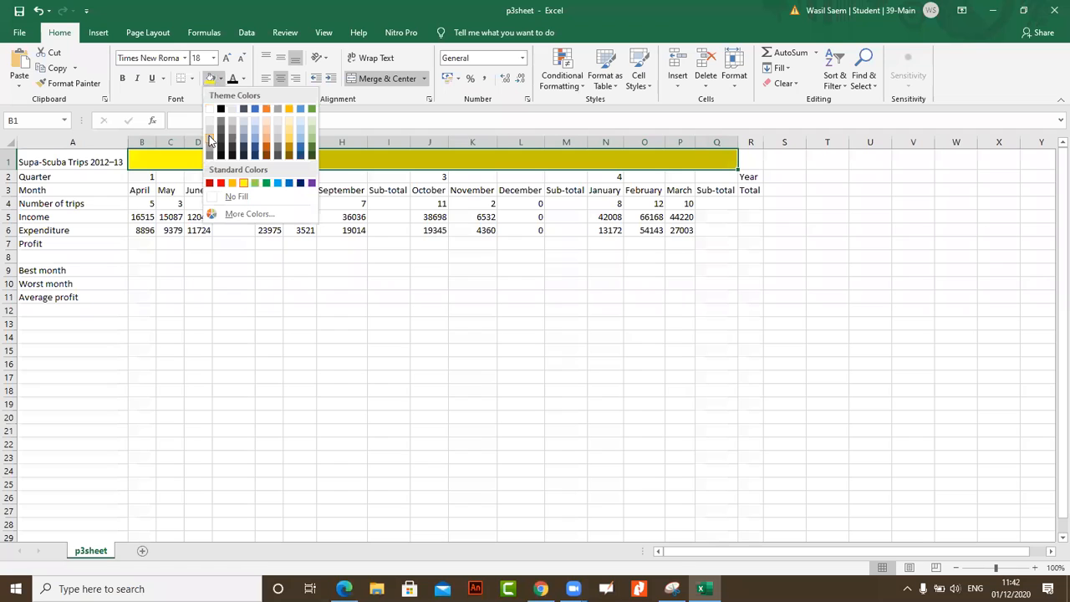
pyautogui.click(210, 139)
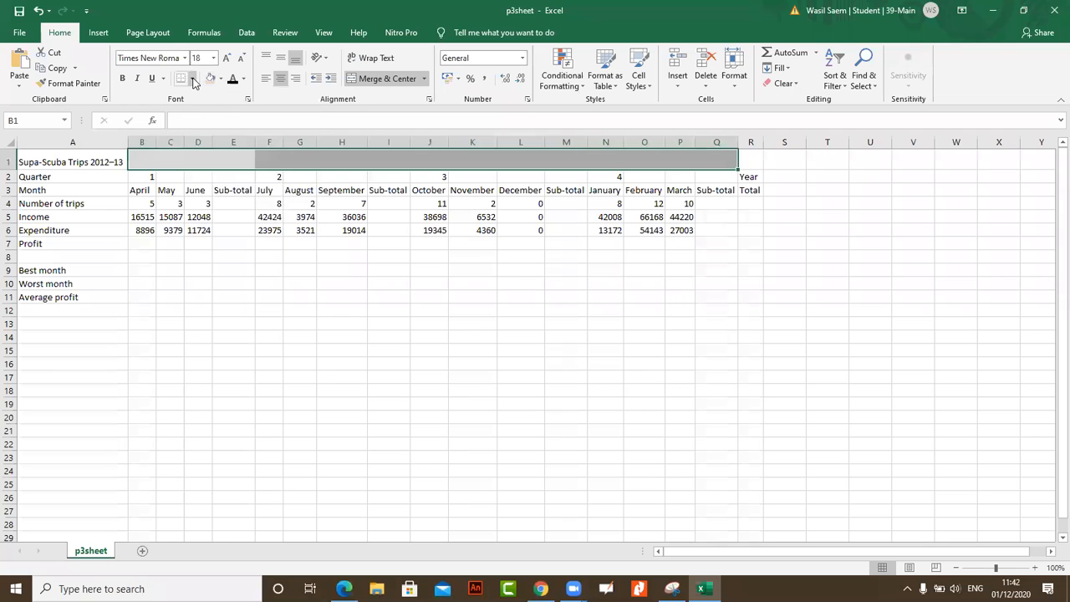
# Apply thick outside borders around cells B1 to Q1, and check the formatting against question 3 of the exam paper
pyautogui.click(192, 79)
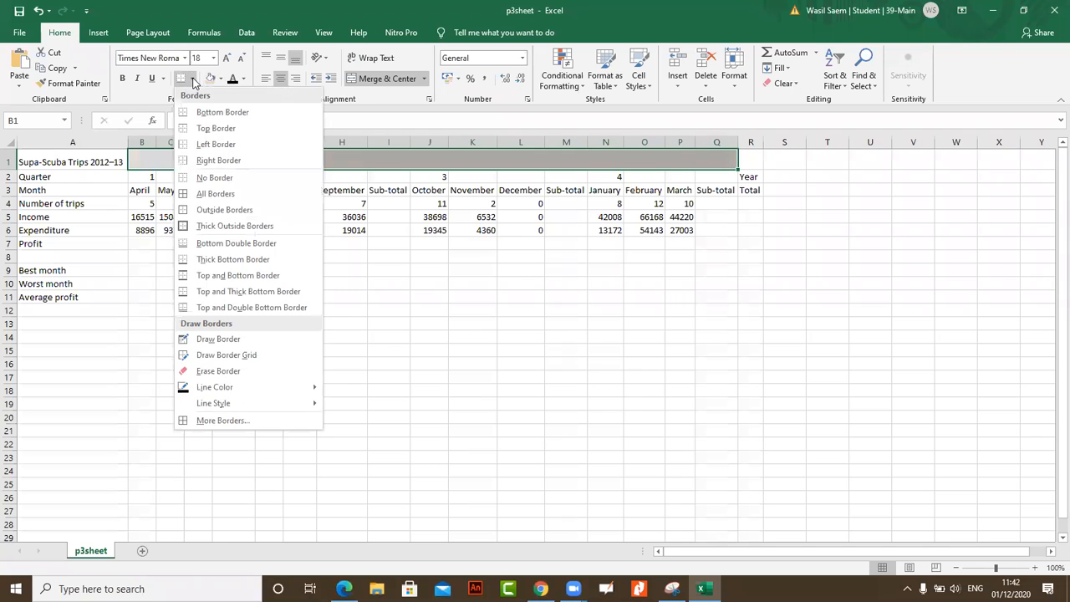
pyautogui.click(247, 225)
pyautogui.click(342, 309)
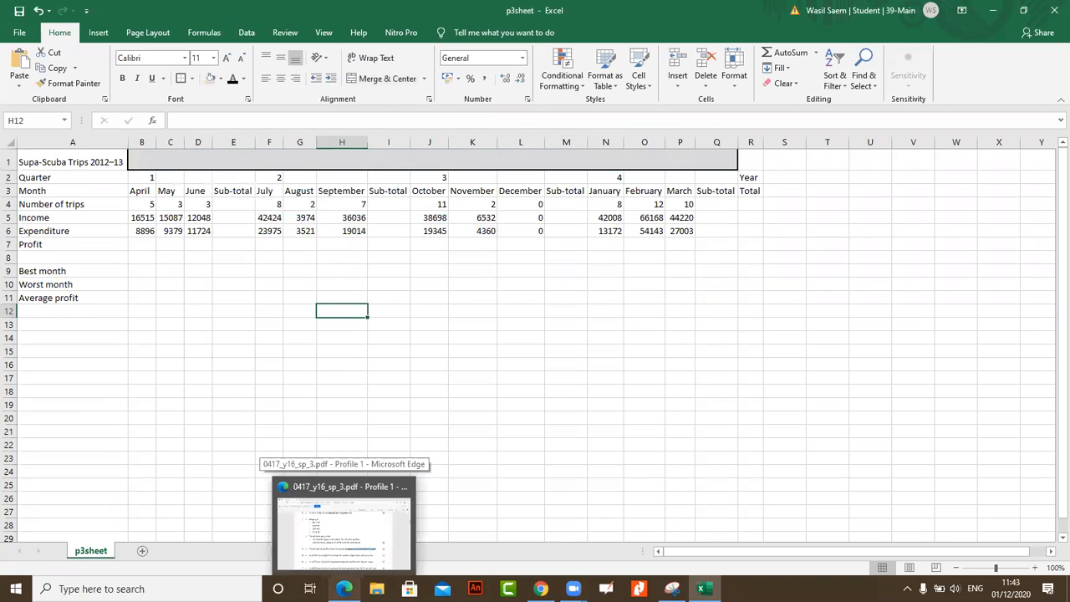
pyautogui.click(344, 589)
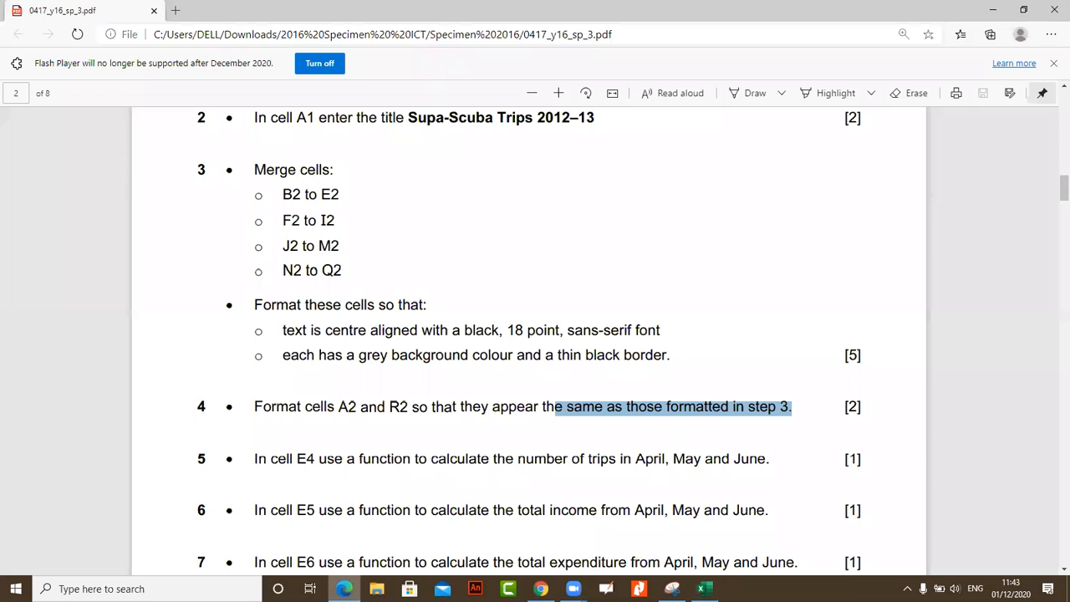
pyautogui.hotkey('alt', 'Tab')
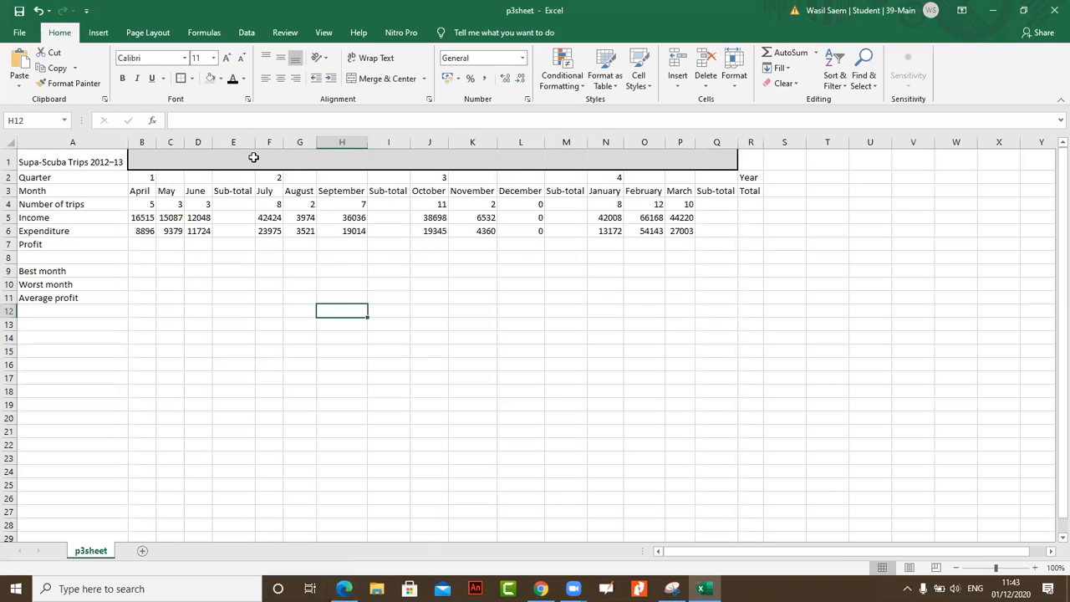
# Replace the thick border of cells B1 to Q1 with thin outside borders
pyautogui.click(253, 158)
pyautogui.moveTo(165, 157); pyautogui.dragTo(718, 162)
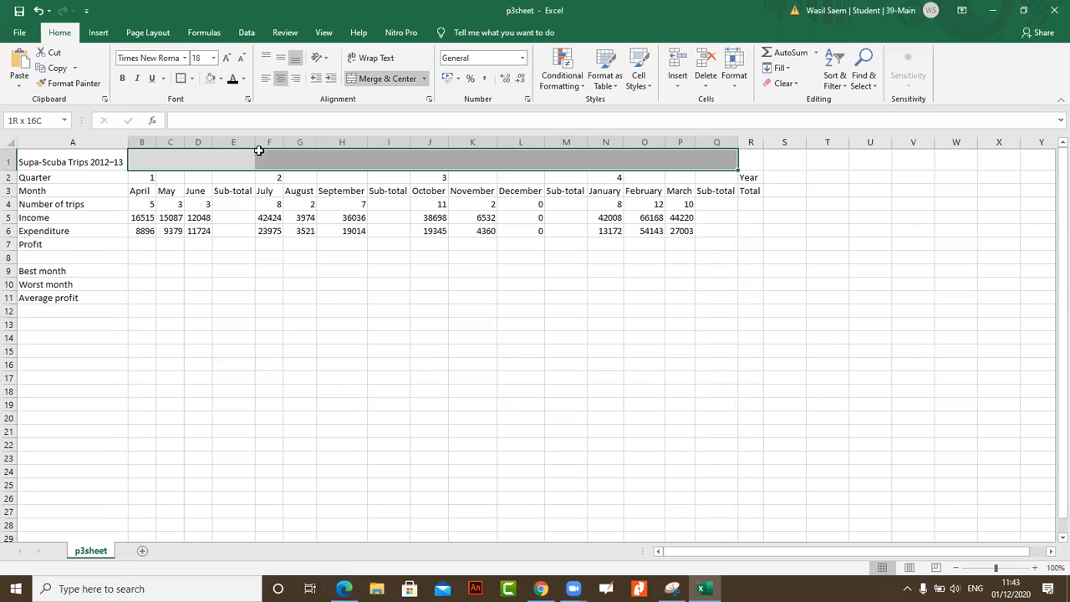
pyautogui.click(191, 78)
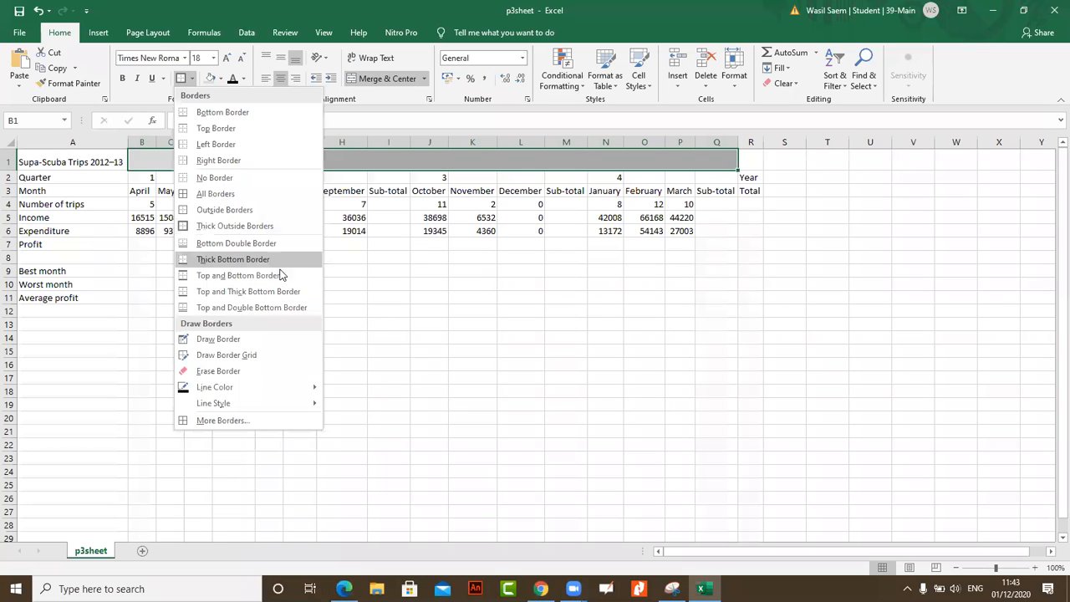
pyautogui.click(251, 209)
pyautogui.click(348, 299)
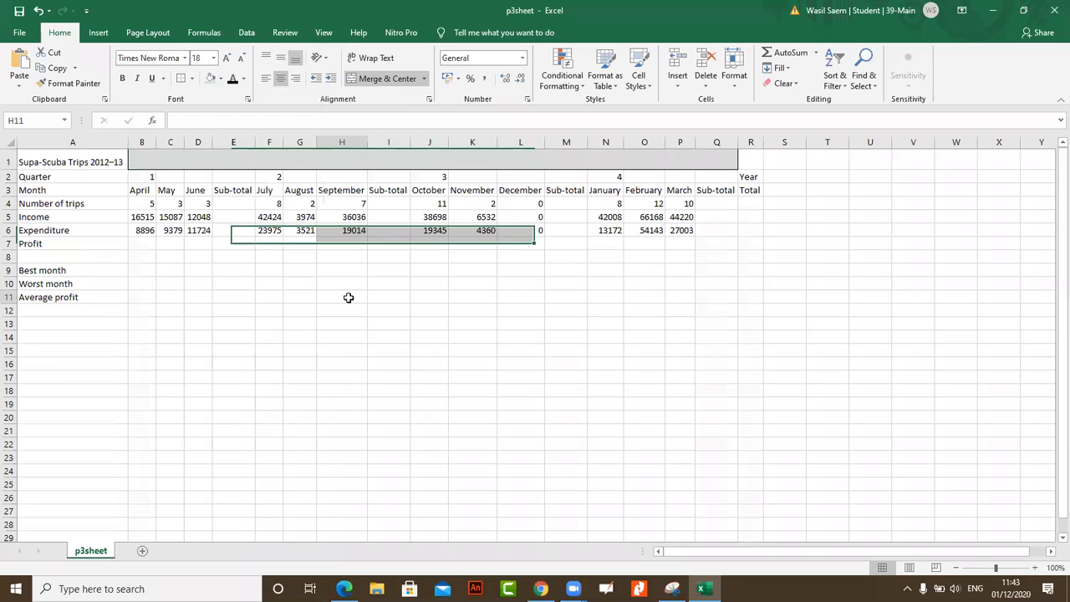
# Recheck the merge ranges in question 3 of the exam paper, and merge and centre cells B2 to E2 in the workbook
pyautogui.click(345, 588)
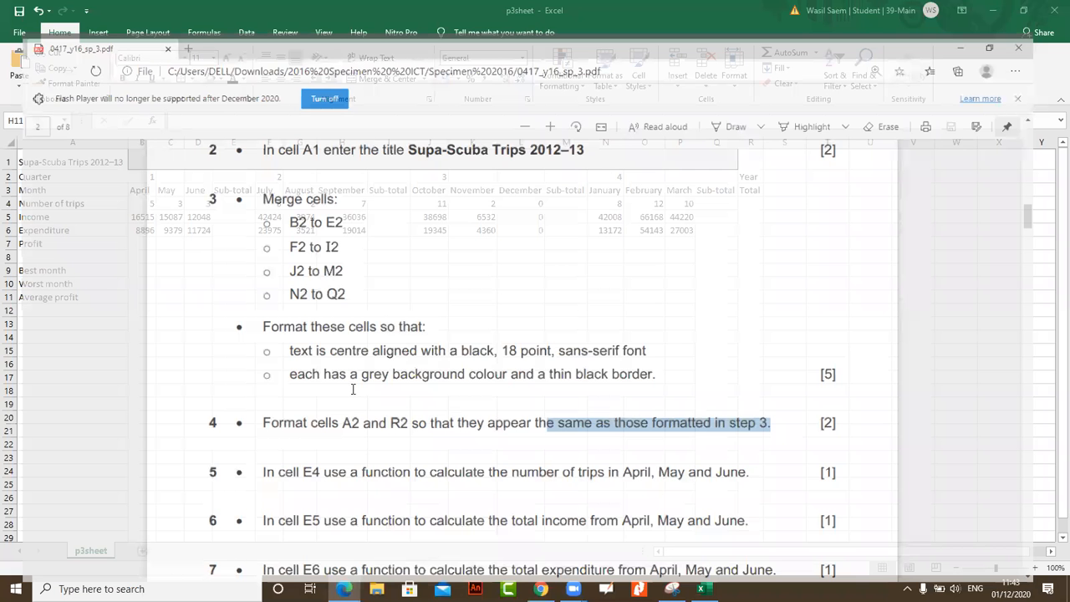
pyautogui.scroll(-1, 353, 389)
pyautogui.scroll(-2, 419, 370)
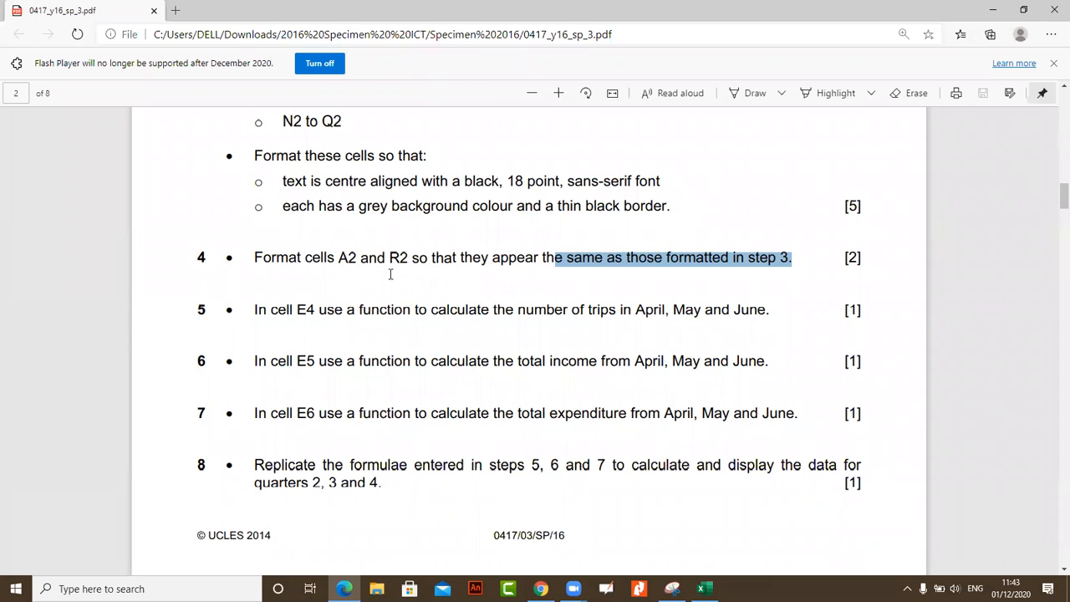
pyautogui.scroll(4, 390, 274)
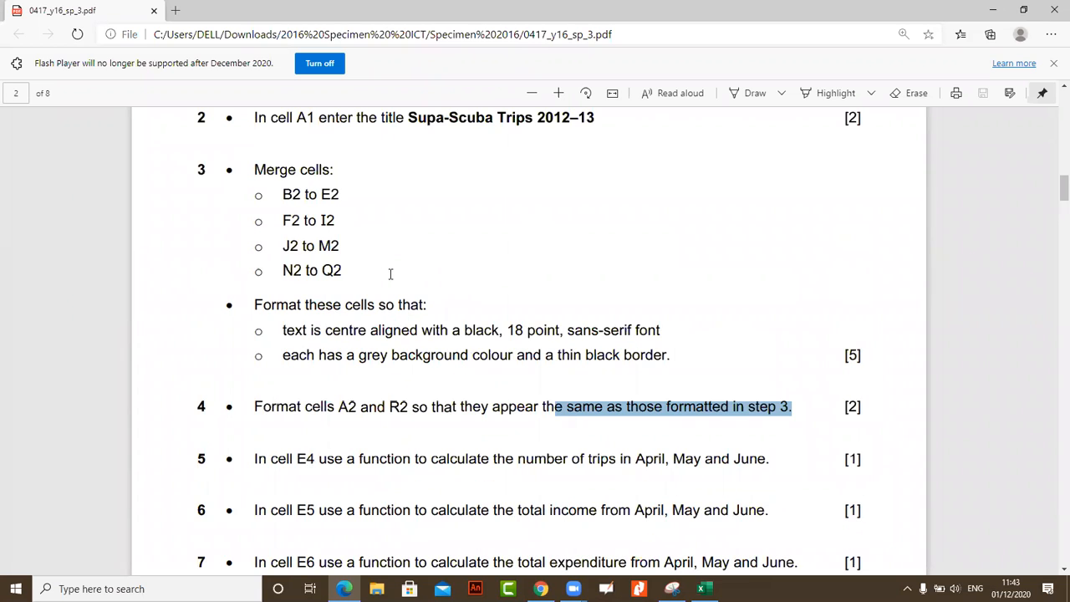
pyautogui.click(343, 588)
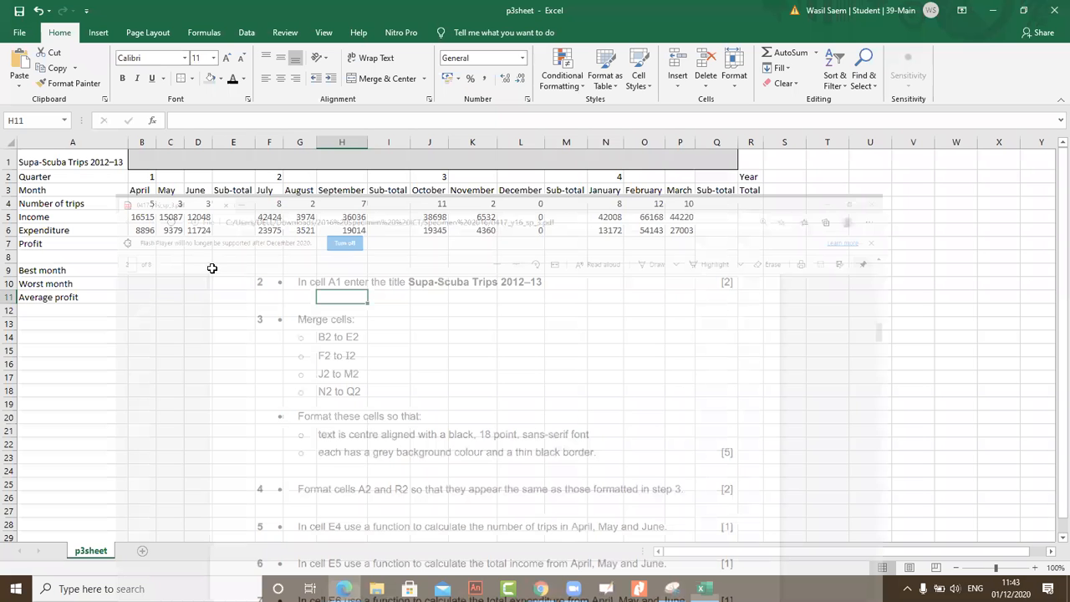
pyautogui.moveTo(150, 177); pyautogui.dragTo(236, 175)
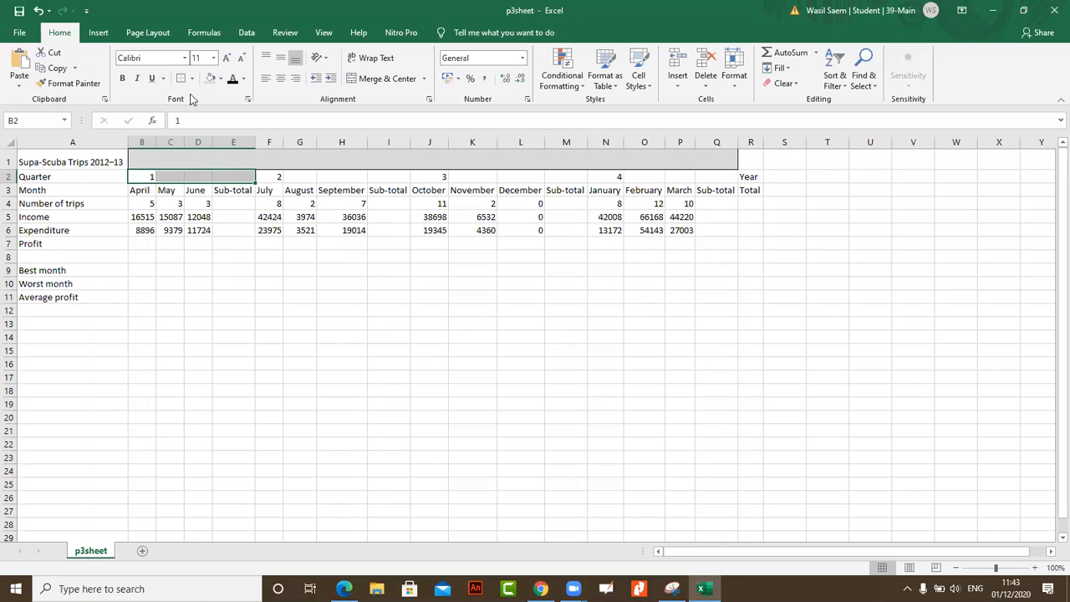
pyautogui.click(376, 80)
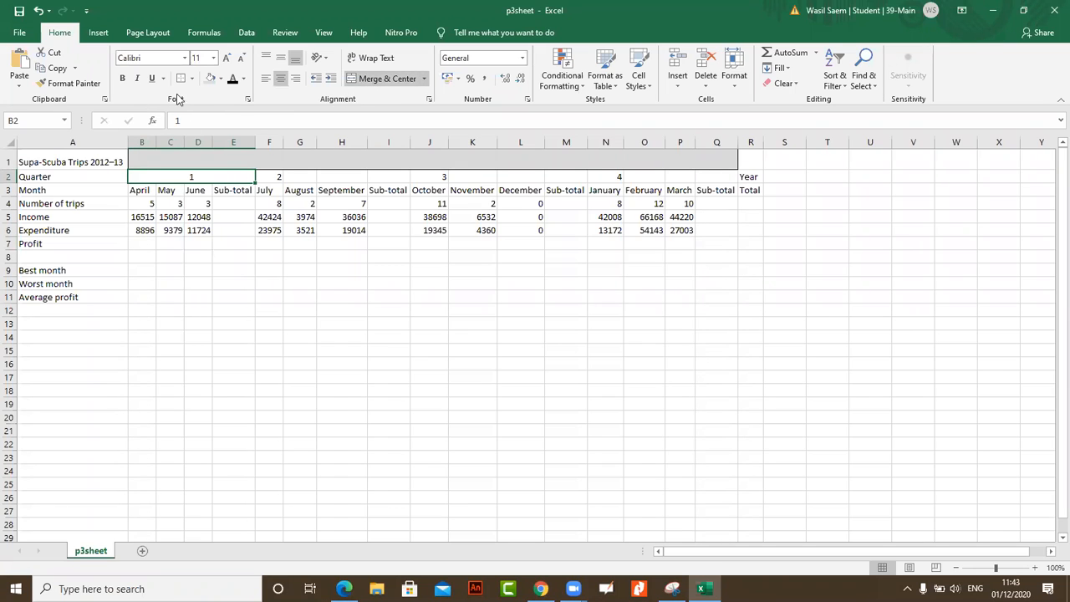
# Merge and centre cells F2 to I2, J2 to M2 and N2 to P2 for quarters 2, 3 and 4
pyautogui.click(276, 176)
pyautogui.moveTo(296, 175); pyautogui.dragTo(681, 172)
pyautogui.click(372, 78)
pyautogui.click(387, 78)
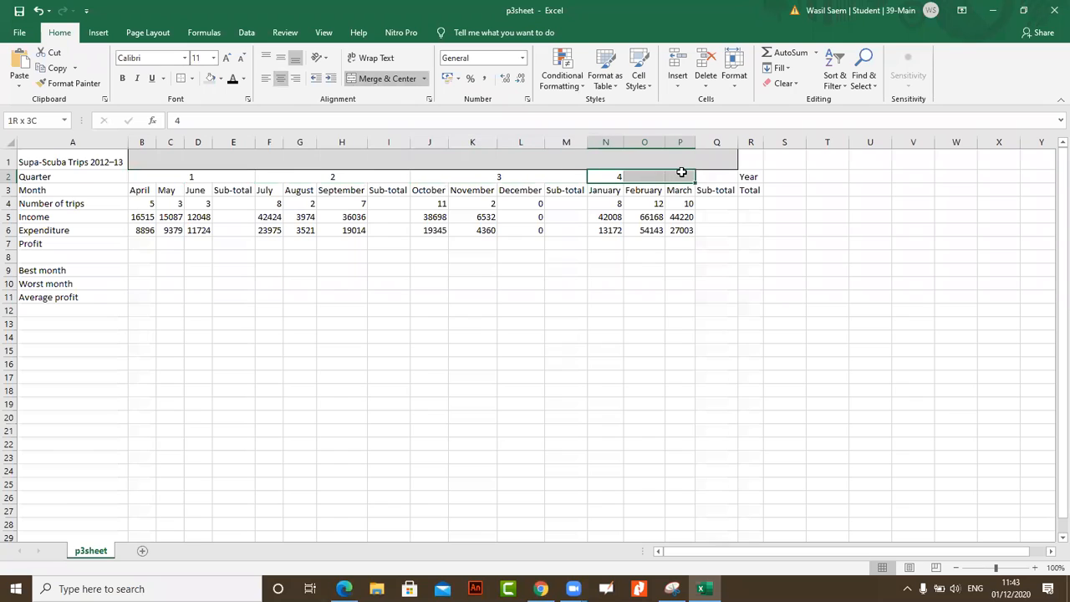
pyautogui.click(387, 79)
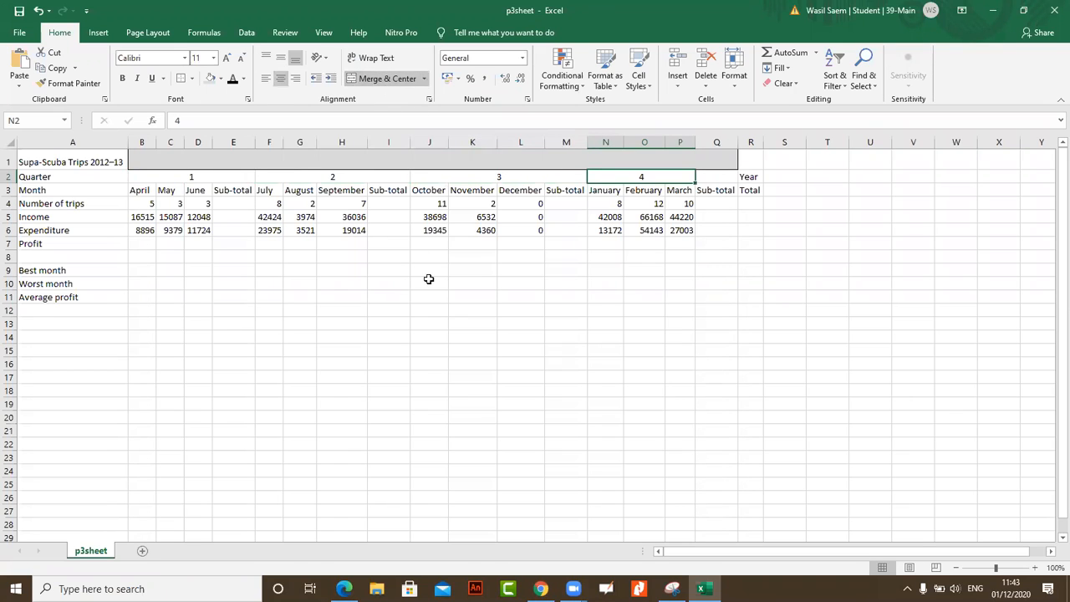
pyautogui.click(428, 280)
# Undo the merges of the four quarter headings in row 2
pyautogui.click(172, 177)
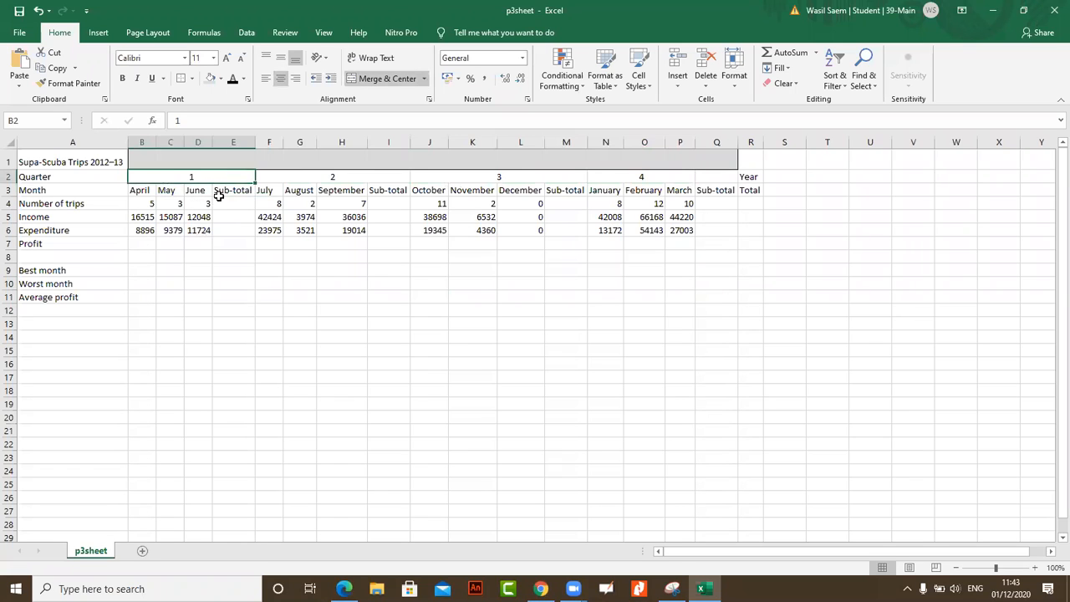
pyautogui.hotkey('ctrl', 'z')
pyautogui.hotkey('ctrl', 'z')
pyautogui.hotkey('ctrl', 'z')
pyautogui.hotkey('ctrl', 'z')
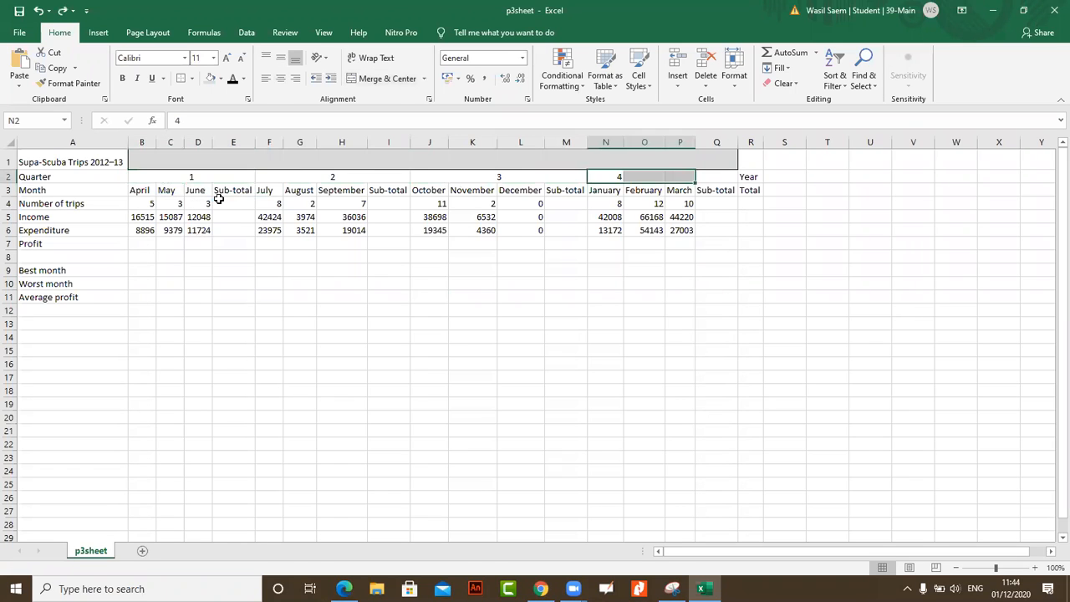
# Merge and centre cells B2 to D2 and F2 to H2 for quarters 1 and 2
pyautogui.click(225, 244)
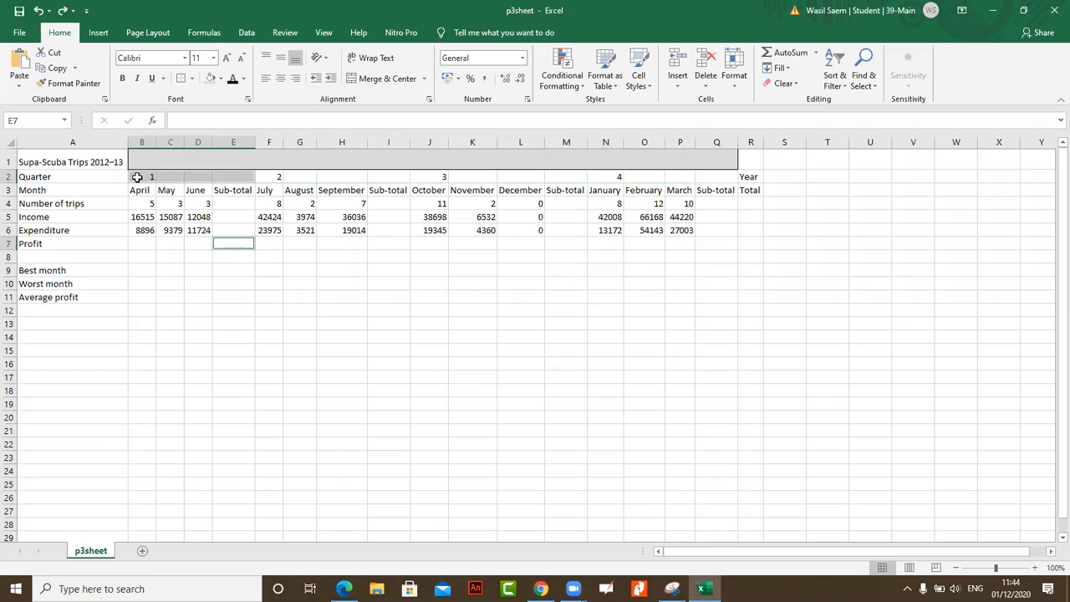
pyautogui.moveTo(139, 177); pyautogui.dragTo(193, 175)
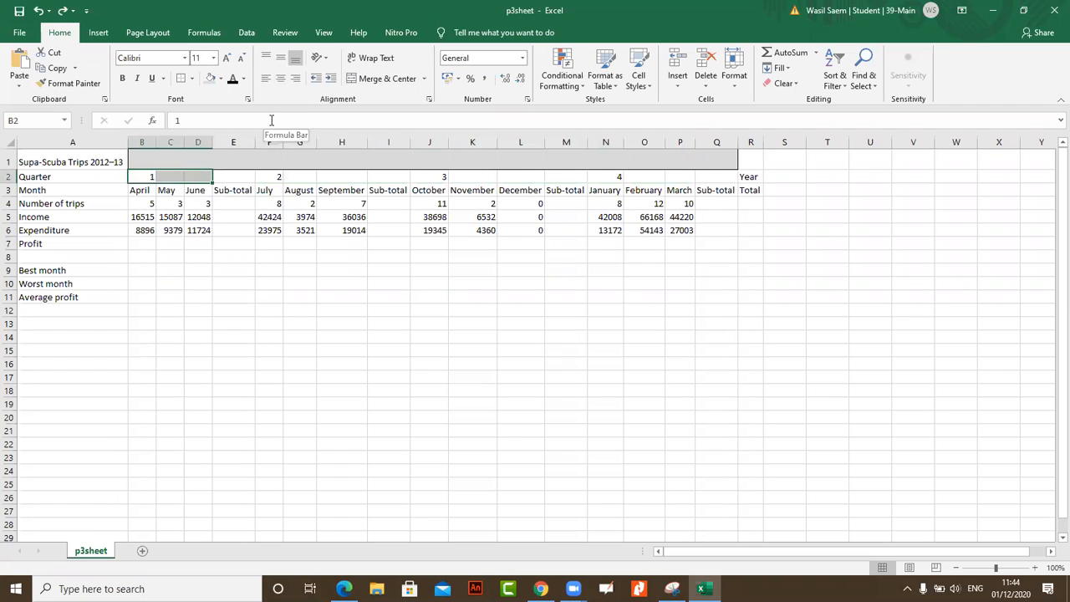
pyautogui.click(387, 78)
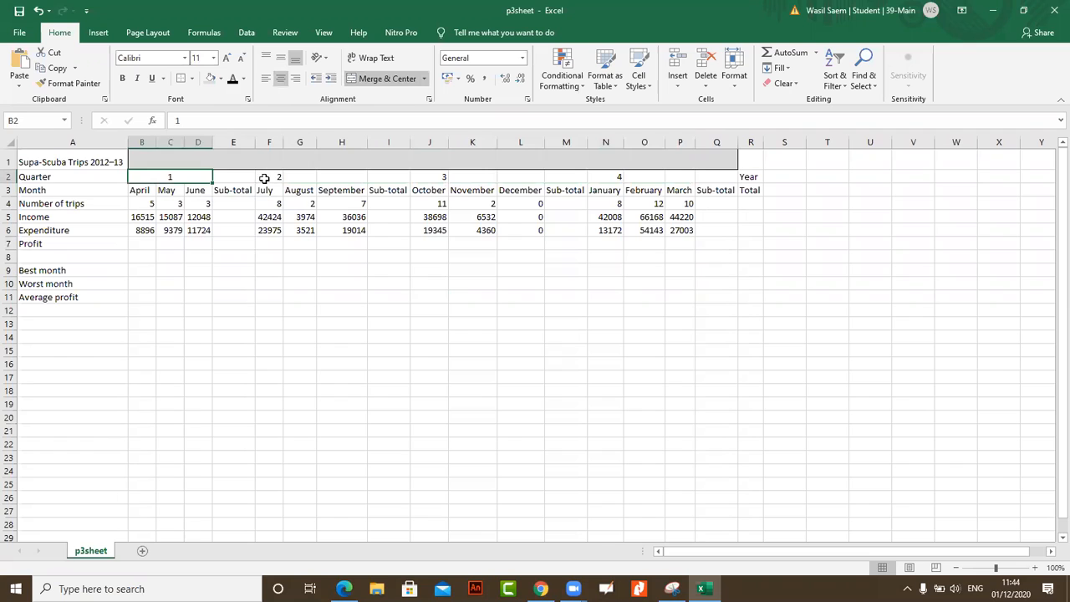
pyautogui.click(277, 175)
pyautogui.moveTo(277, 175); pyautogui.dragTo(351, 176)
pyautogui.click(359, 80)
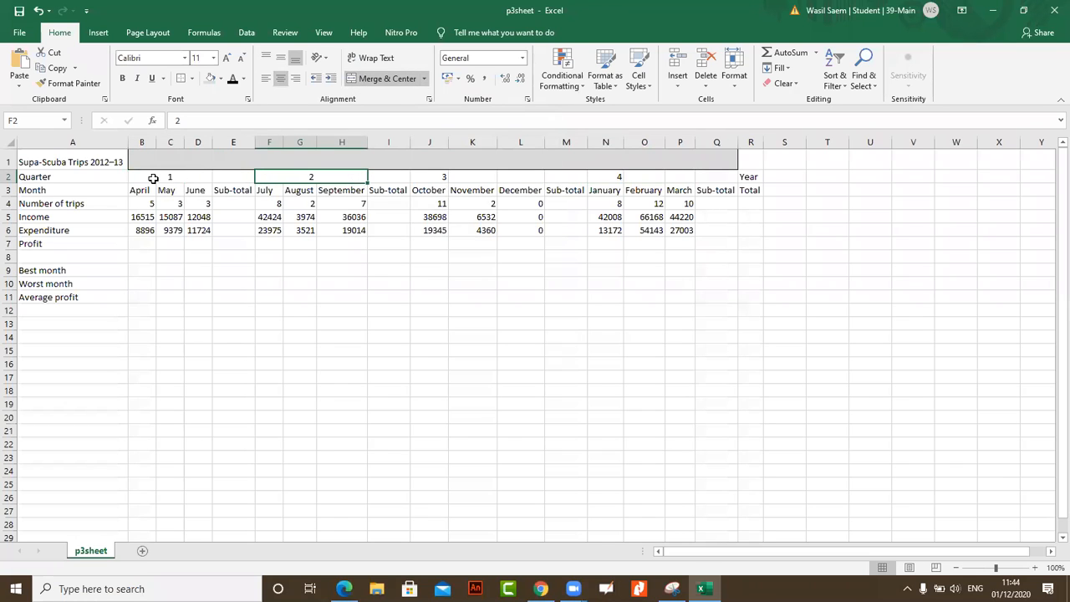
# Extend the quarter 1 and 2 headings over their sub-total columns, merging and centring cells B2 to E2 and F2 to I2
pyautogui.moveTo(153, 178); pyautogui.dragTo(222, 176)
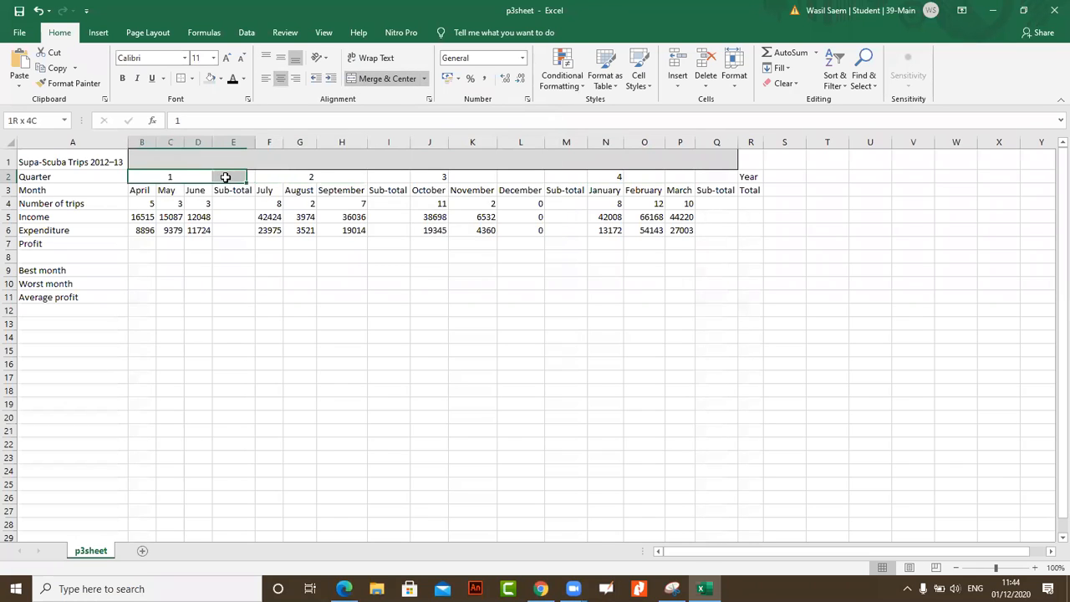
pyautogui.click(387, 78)
pyautogui.moveTo(143, 175); pyautogui.dragTo(373, 172)
pyautogui.click(387, 77)
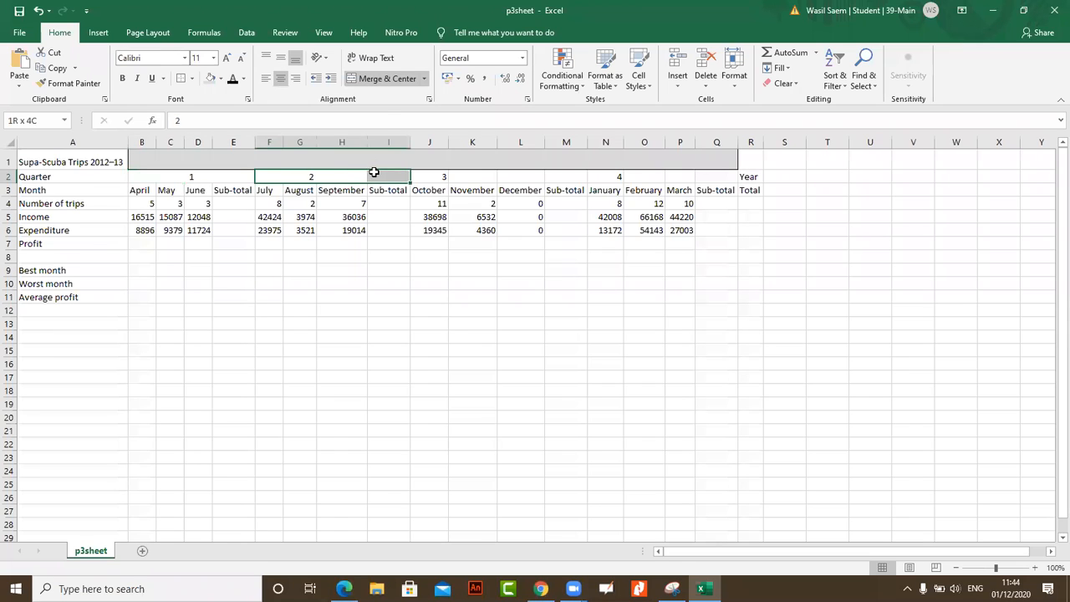
pyautogui.click(387, 79)
# Merge and centre cells J2 to M2 and N2 to Q2 for quarters 3 and 4
pyautogui.click(436, 178)
pyautogui.moveTo(469, 175); pyautogui.dragTo(719, 176)
pyautogui.click(402, 79)
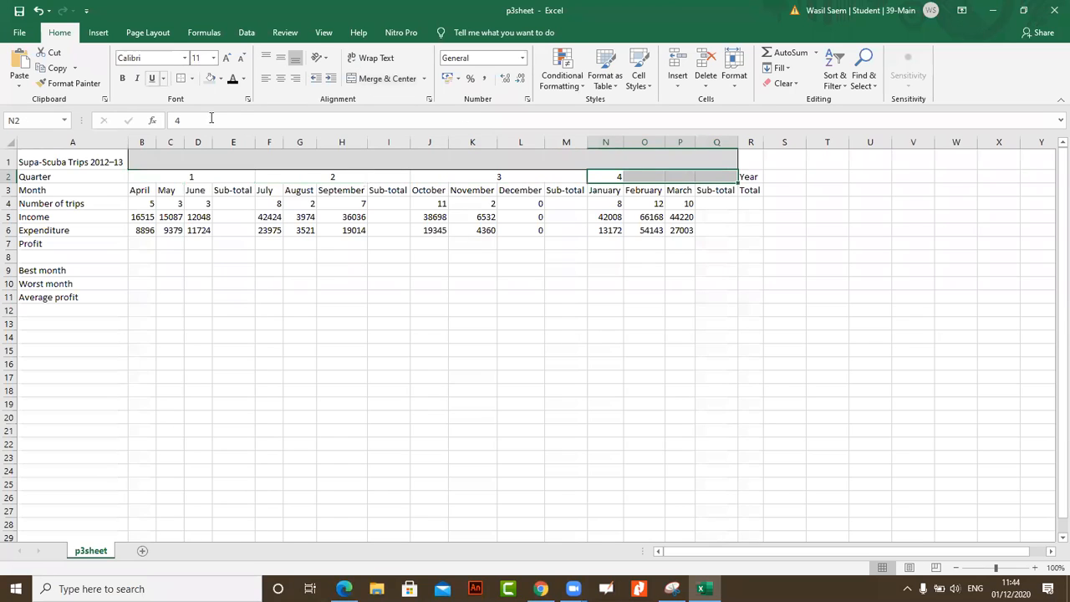
pyautogui.click(387, 79)
# Read question 5 in the exam paper to find which calculation is required in cell E4
pyautogui.click(344, 589)
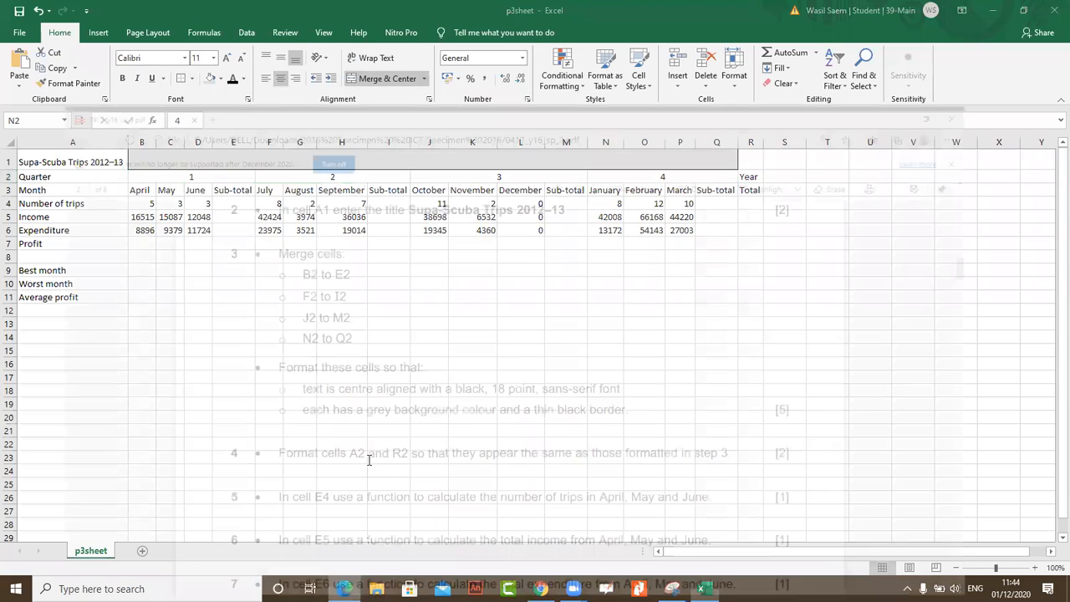
pyautogui.scroll(-3, 389, 346)
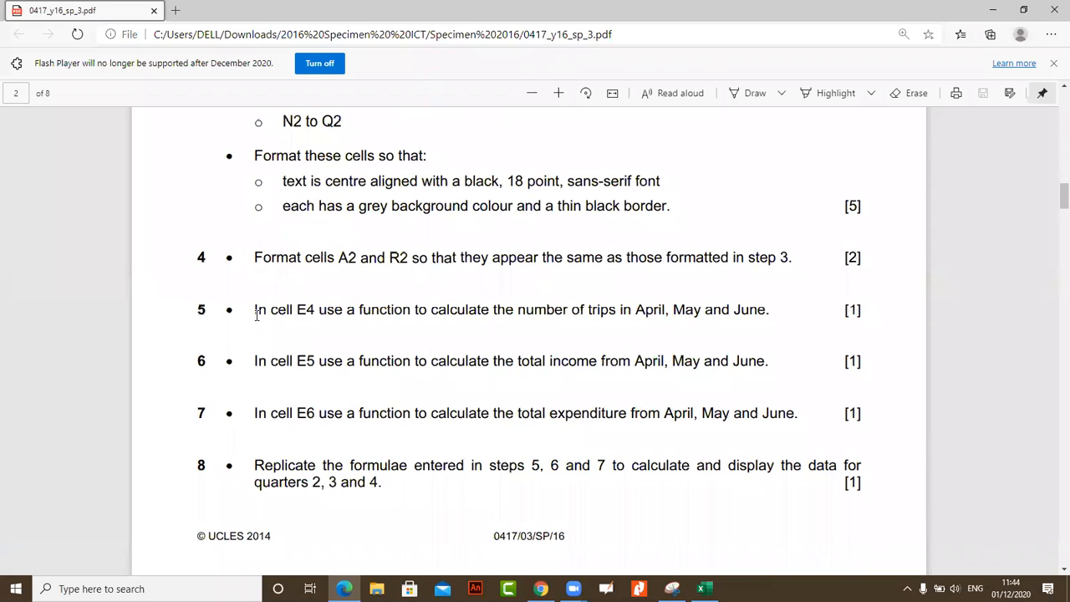
pyautogui.moveTo(254, 311); pyautogui.dragTo(343, 312)
pyautogui.click(292, 316)
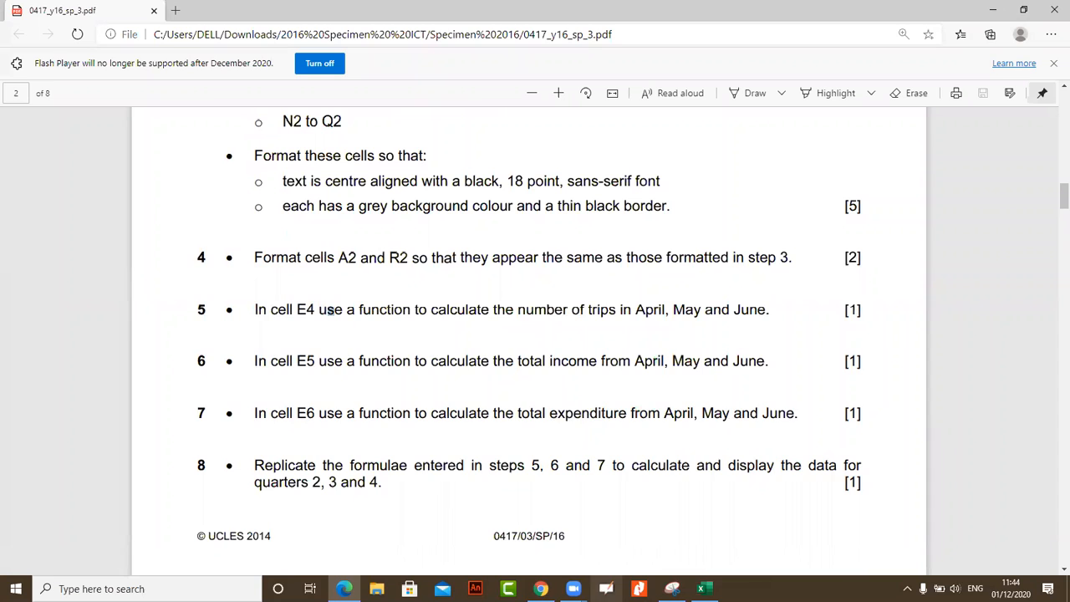
pyautogui.click(541, 589)
pyautogui.click(541, 588)
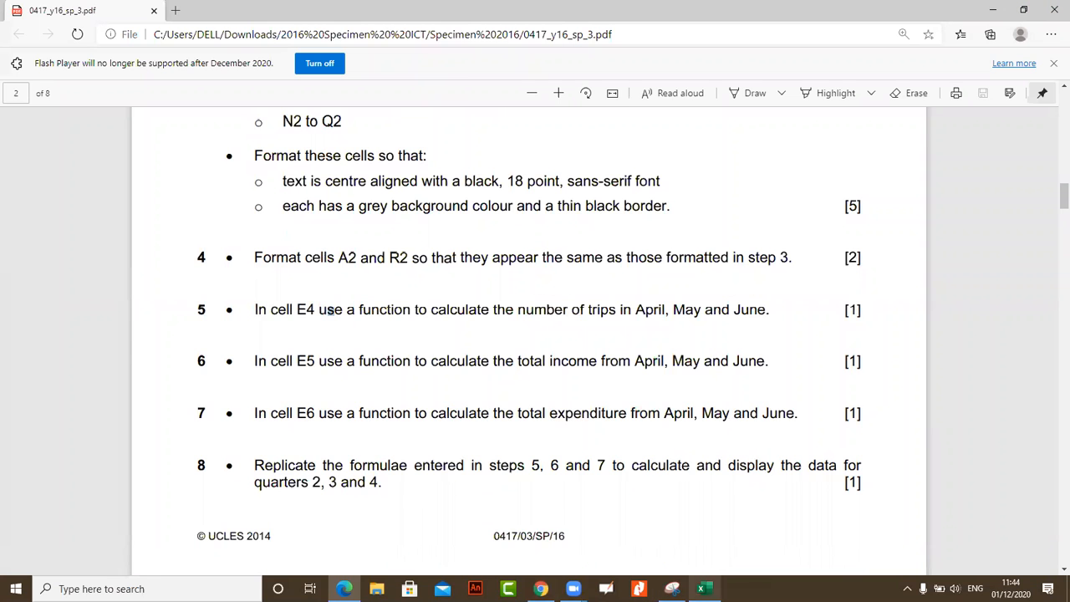
# Return to the workbook and total the April, May and June trips in cell E4 with a SUM of B4:D4
pyautogui.click(704, 588)
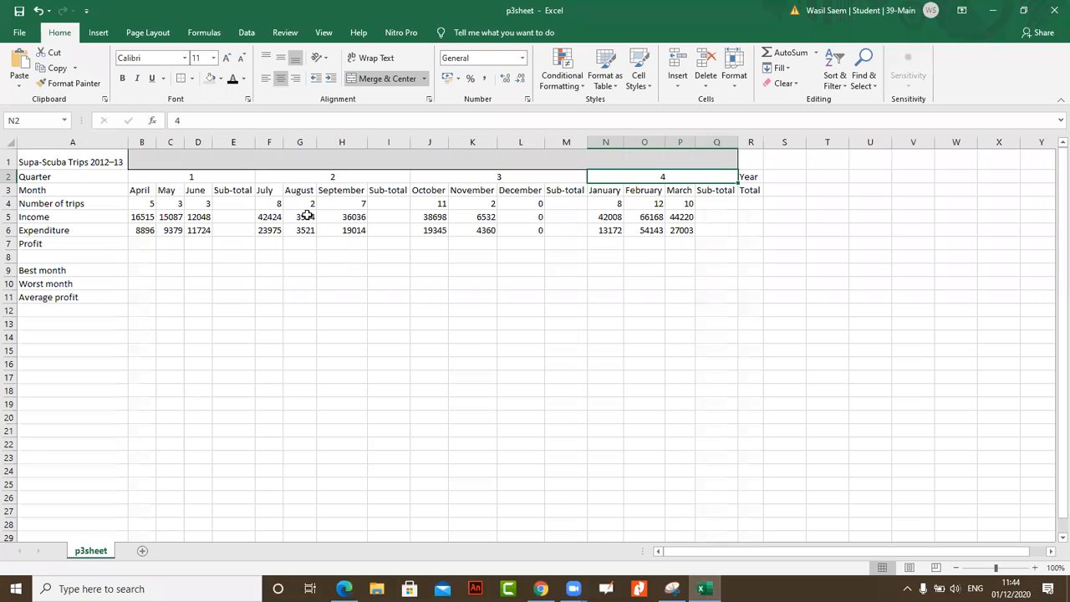
pyautogui.click(233, 208)
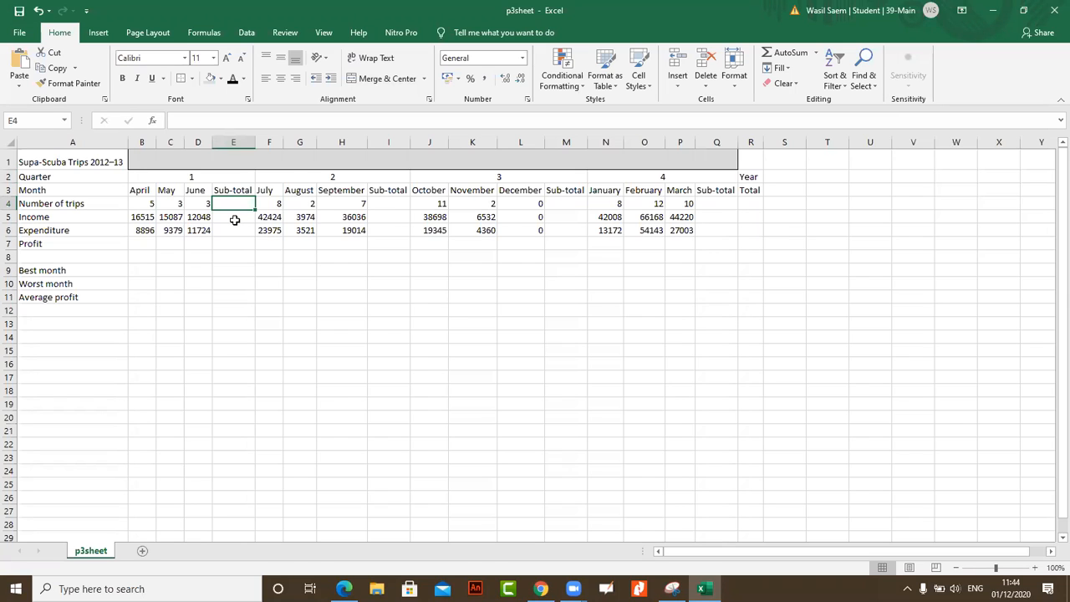
pyautogui.click(202, 123)
pyautogui.write('=')
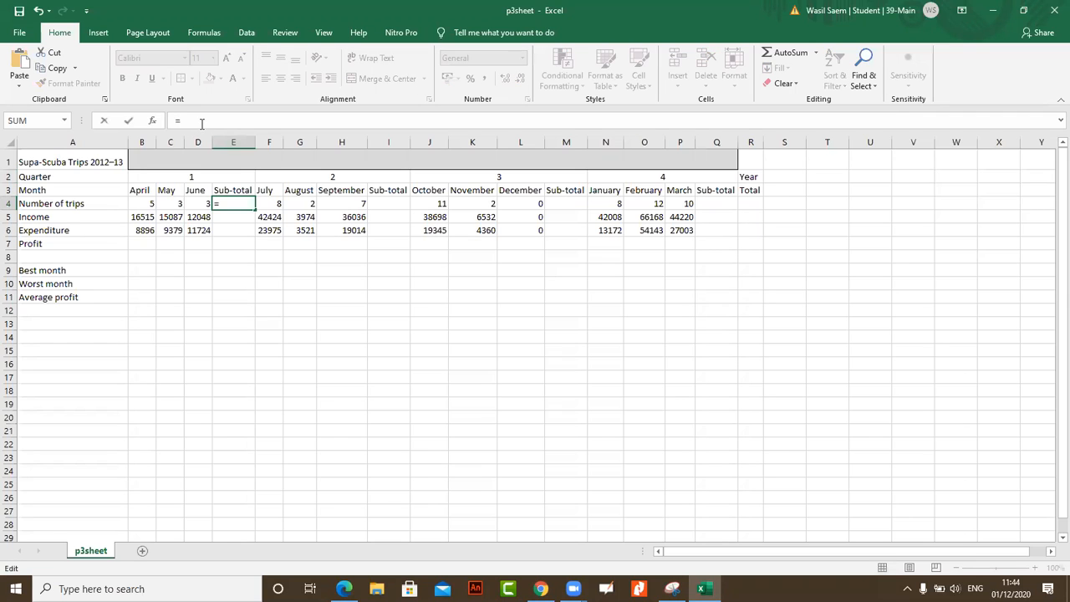
pyautogui.write('SUM')
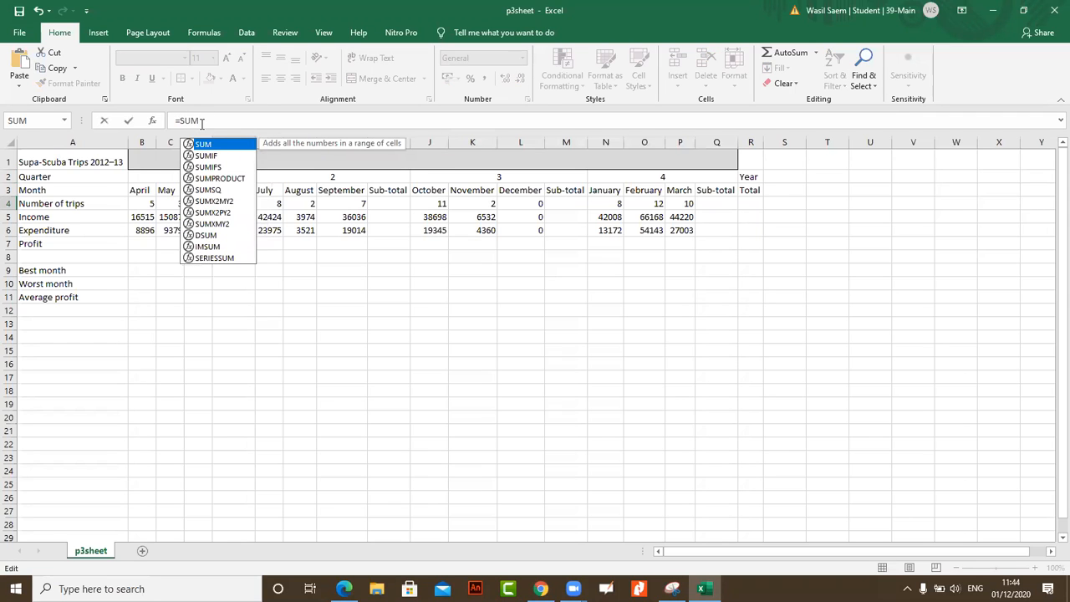
pyautogui.write('(')
pyautogui.moveTo(144, 204); pyautogui.dragTo(192, 202)
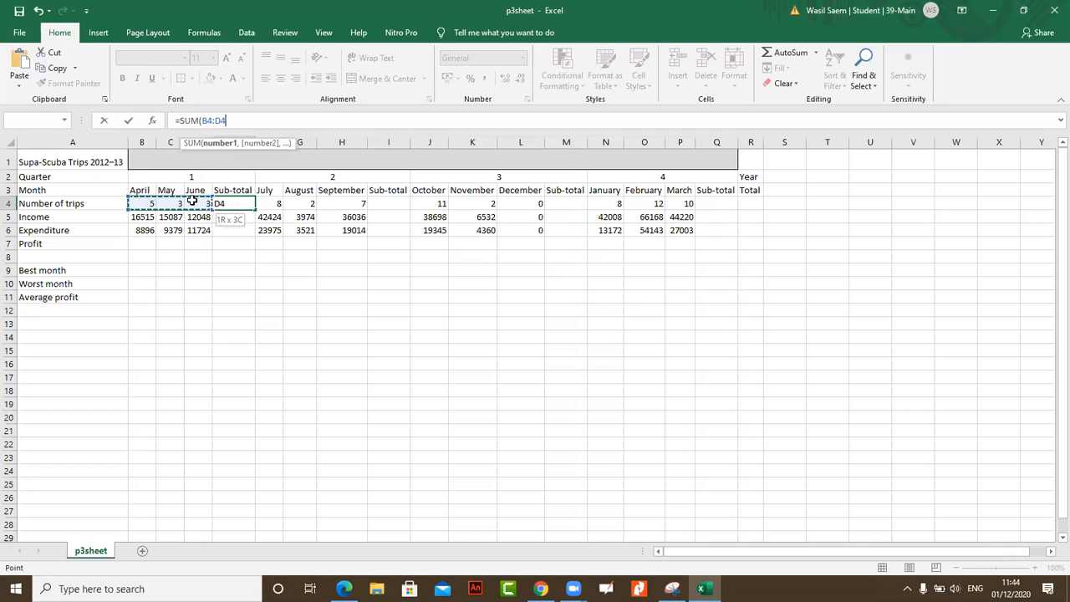
pyautogui.press('Return')
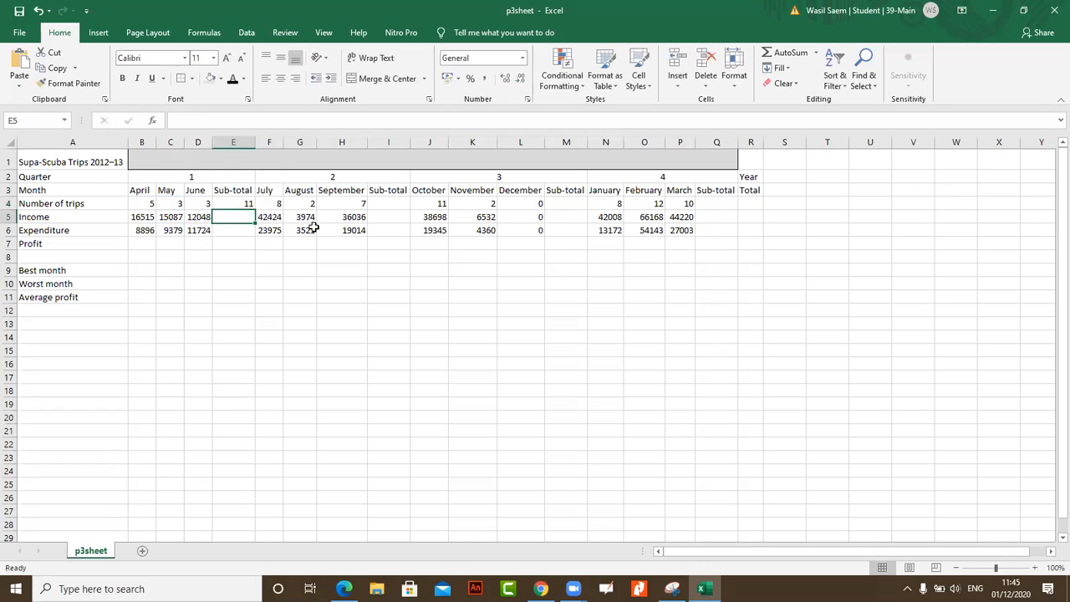
# Check the exam paper, then total the July, August and September trips in cell I4 with a SUM of F4:H4
pyautogui.hotkey('alt', 'Tab')
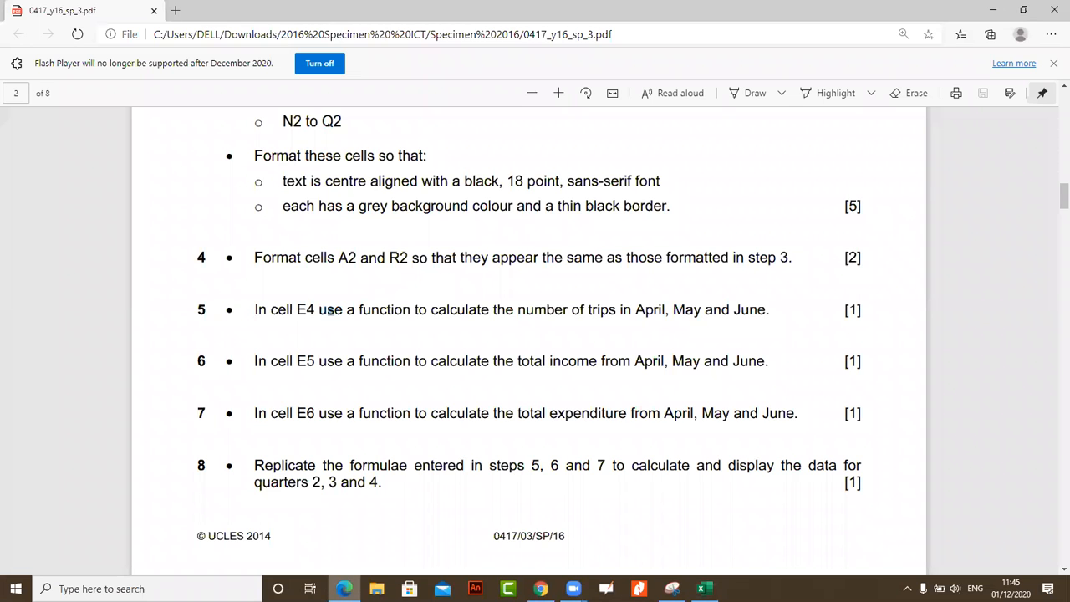
pyautogui.hotkey('alt', 'Tab')
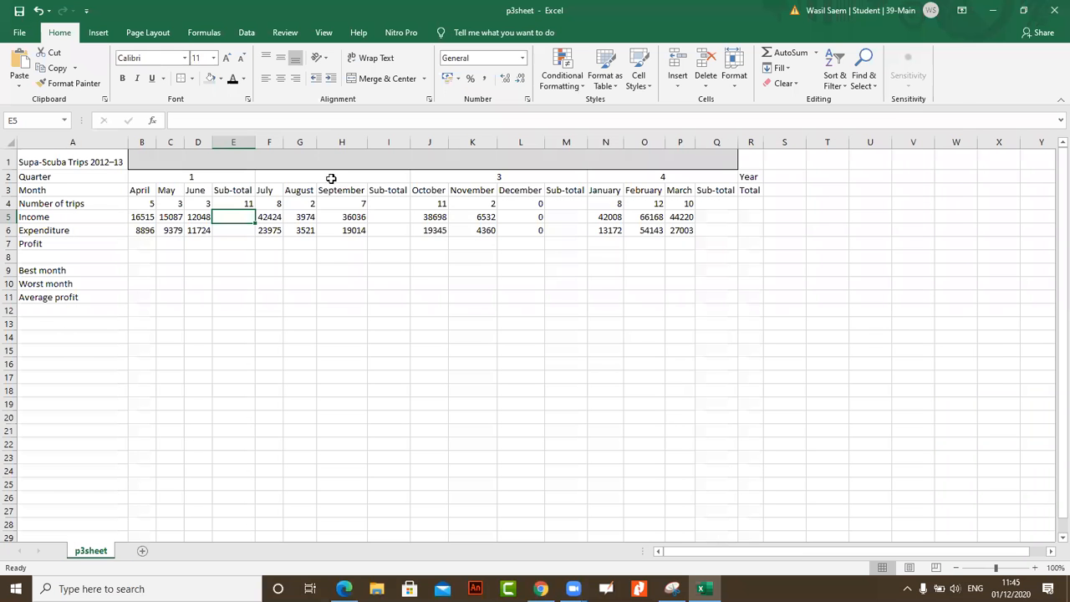
pyautogui.press('Up')
pyautogui.press('Right')
pyautogui.press('Right')
pyautogui.press('Right')
pyautogui.press('Right')
pyautogui.write('=')
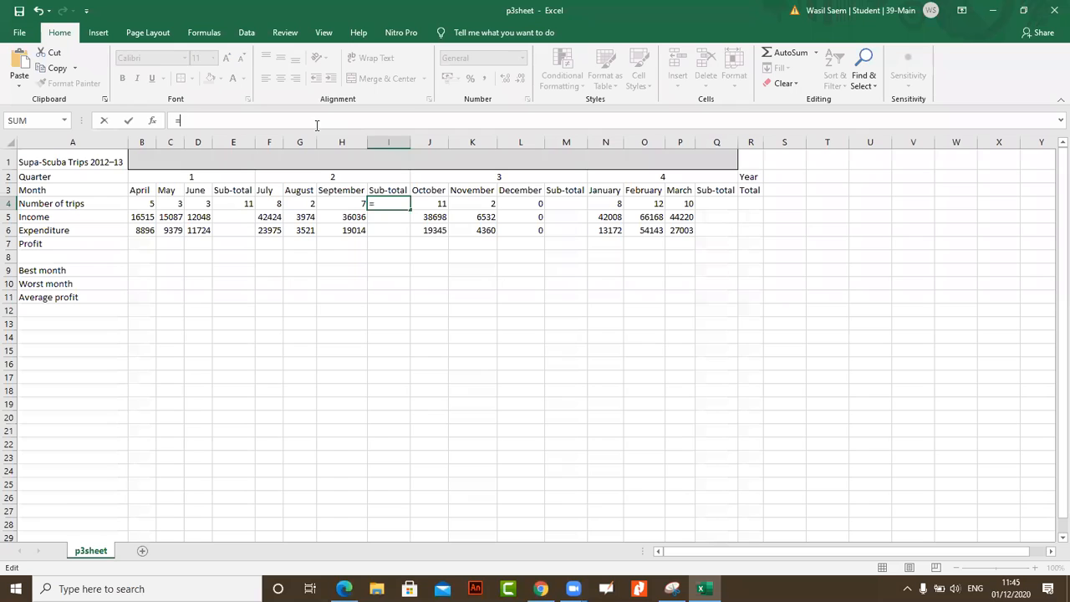
pyautogui.write('SUM')
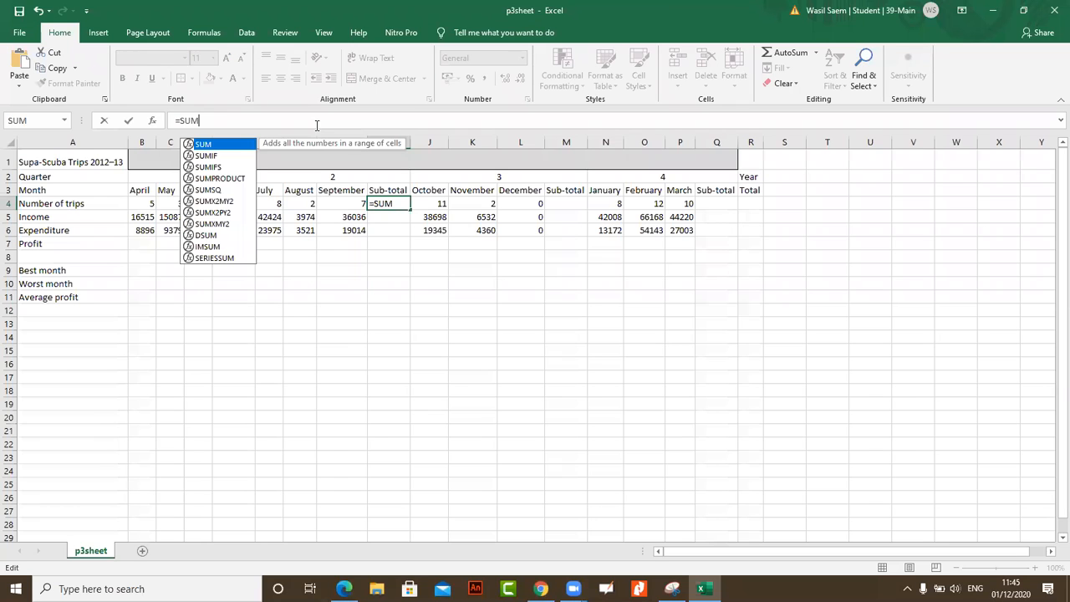
pyautogui.doubleClick(202, 147)
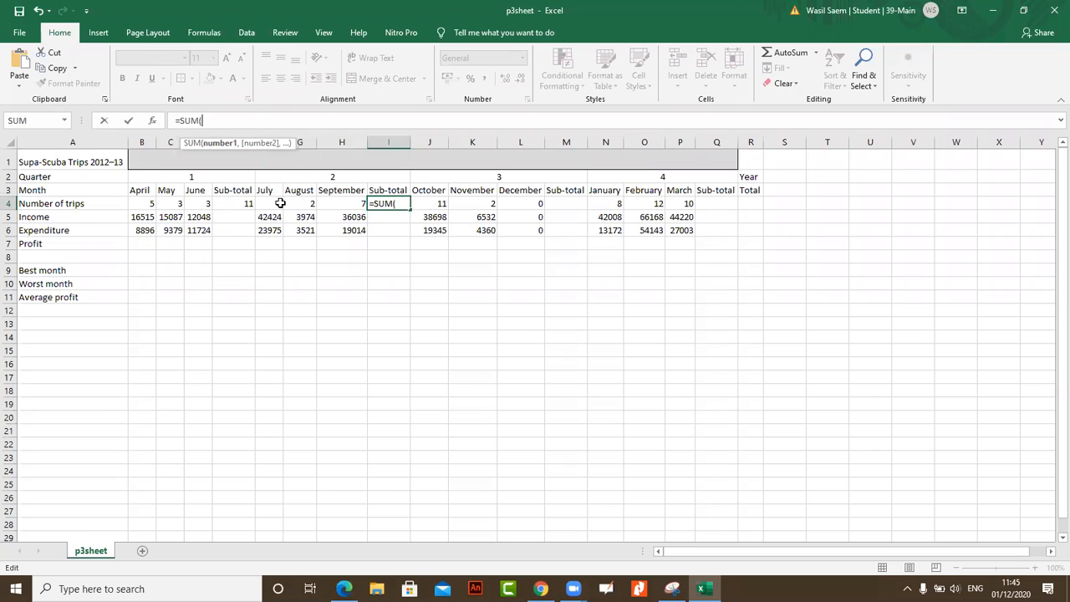
pyautogui.moveTo(273, 203); pyautogui.dragTo(341, 204)
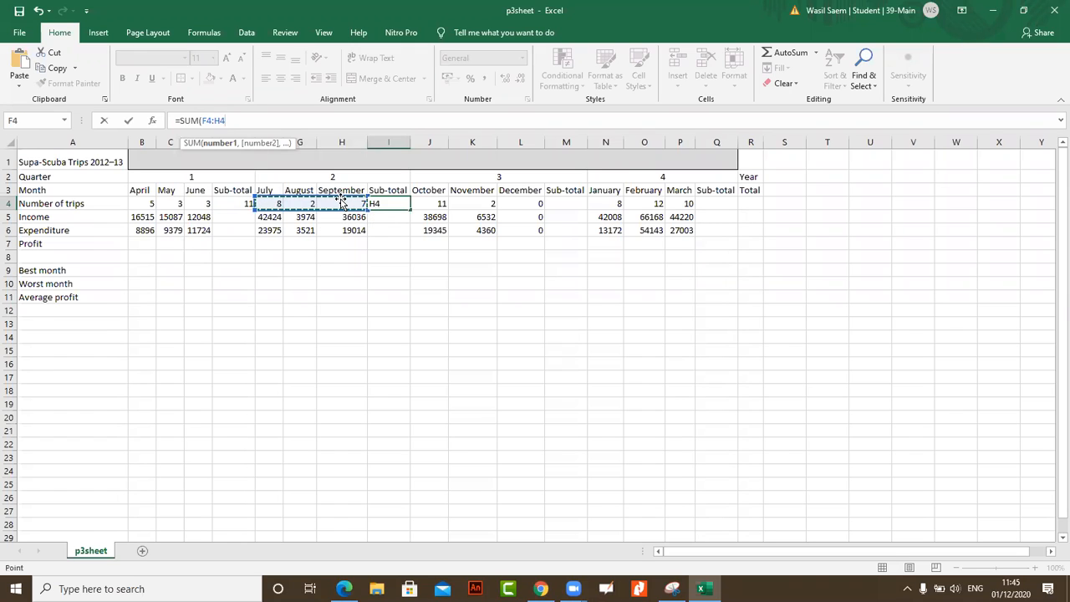
pyautogui.press('Return')
# Total the October, November and December trips in cell M4 with a SUM of J4:L4
pyautogui.click(561, 200)
pyautogui.click(358, 120)
pyautogui.write('=')
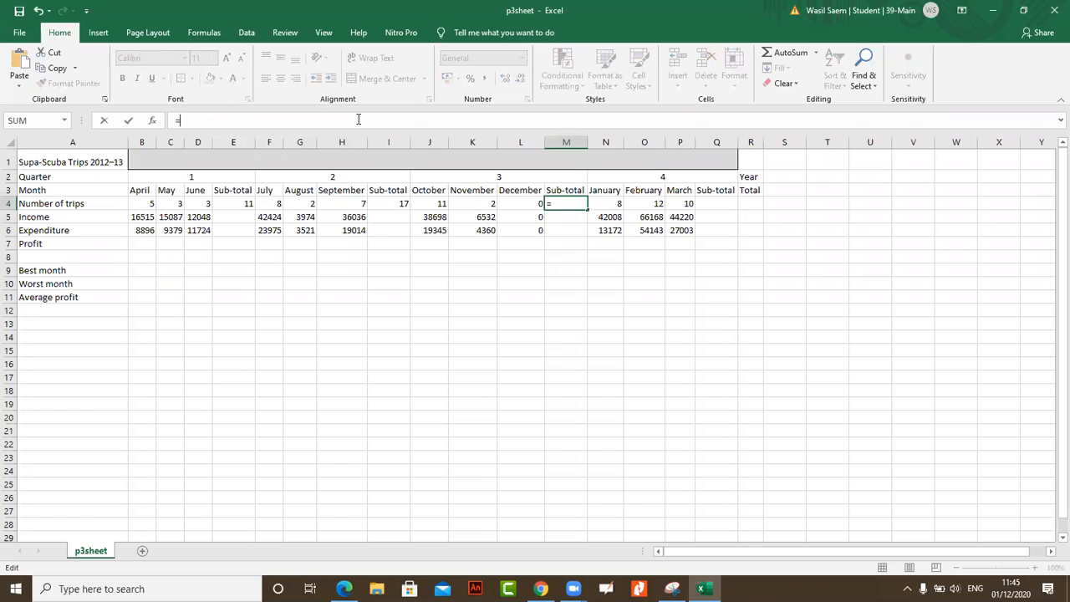
pyautogui.write('SUM(')
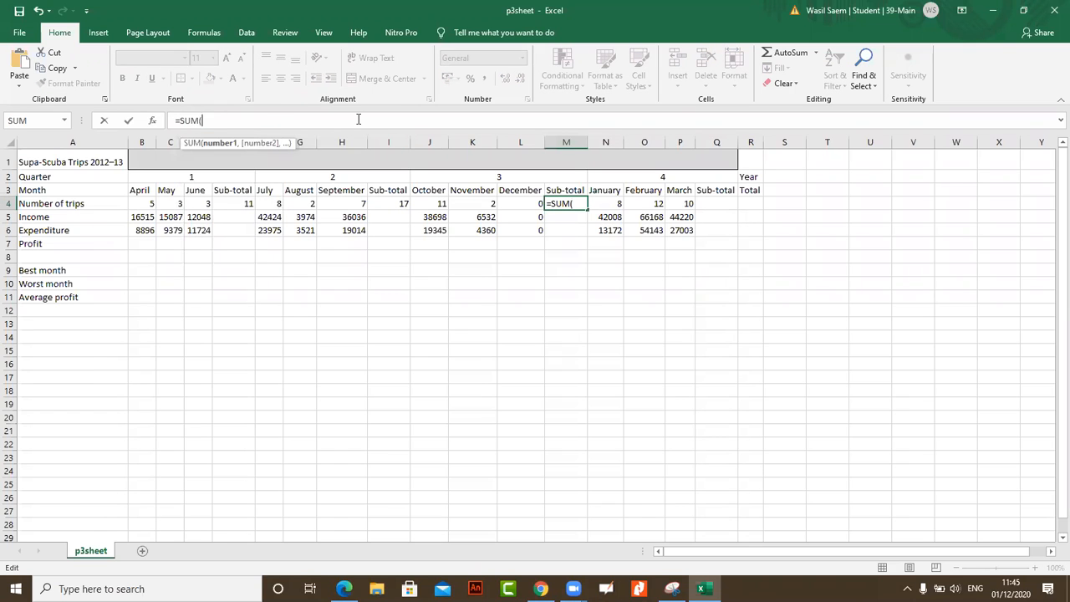
pyautogui.moveTo(435, 203); pyautogui.dragTo(514, 203)
pyautogui.press('Return')
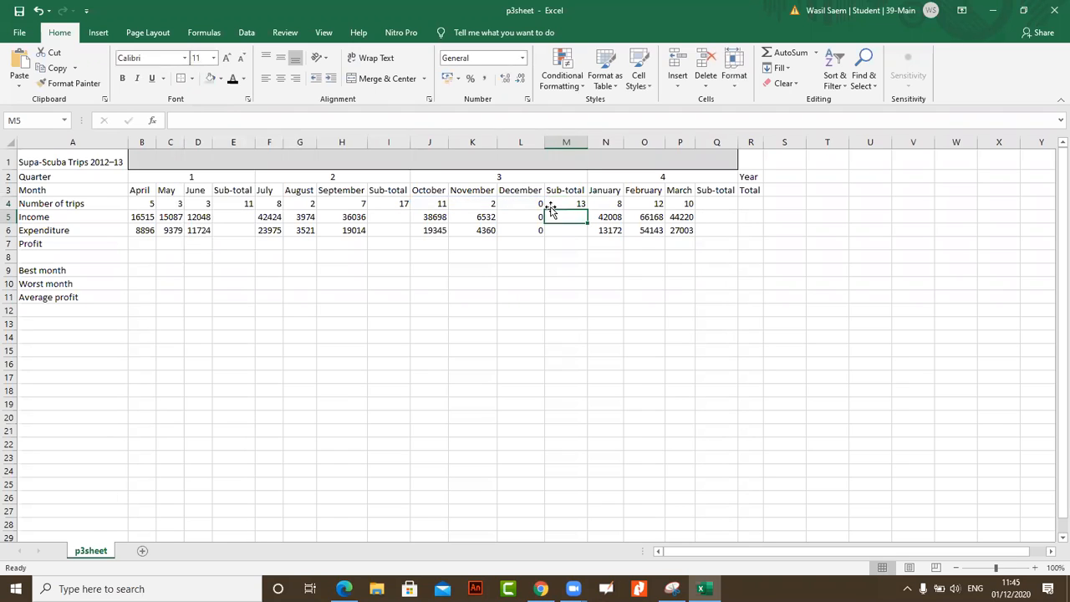
# Total the January, February and March trips in cell Q4 with a SUM of N4:P4
pyautogui.click(721, 194)
pyautogui.click(721, 204)
pyautogui.click(399, 121)
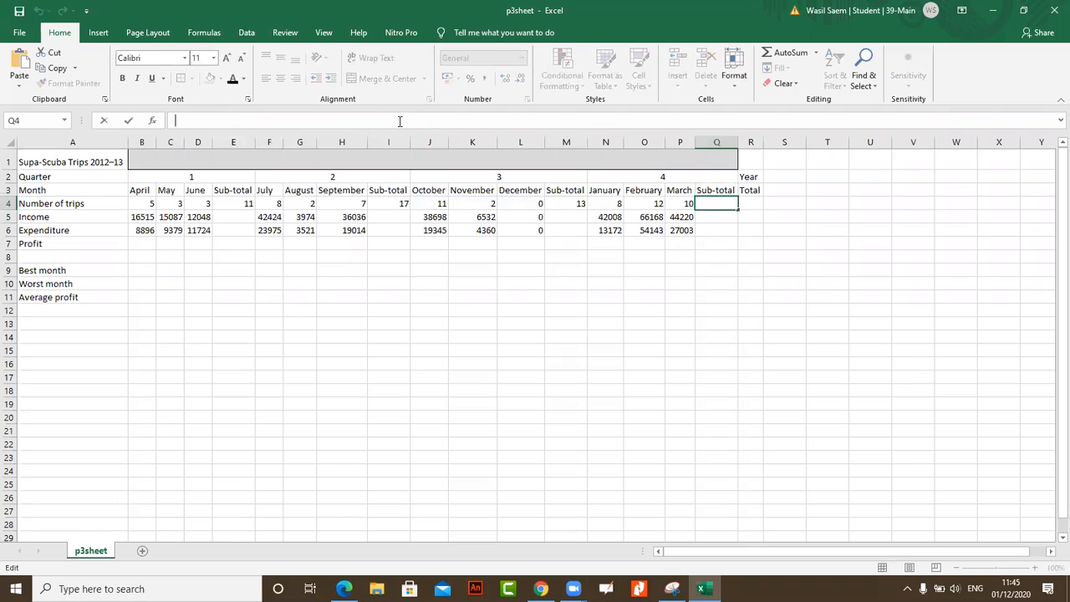
pyautogui.write('=SU')
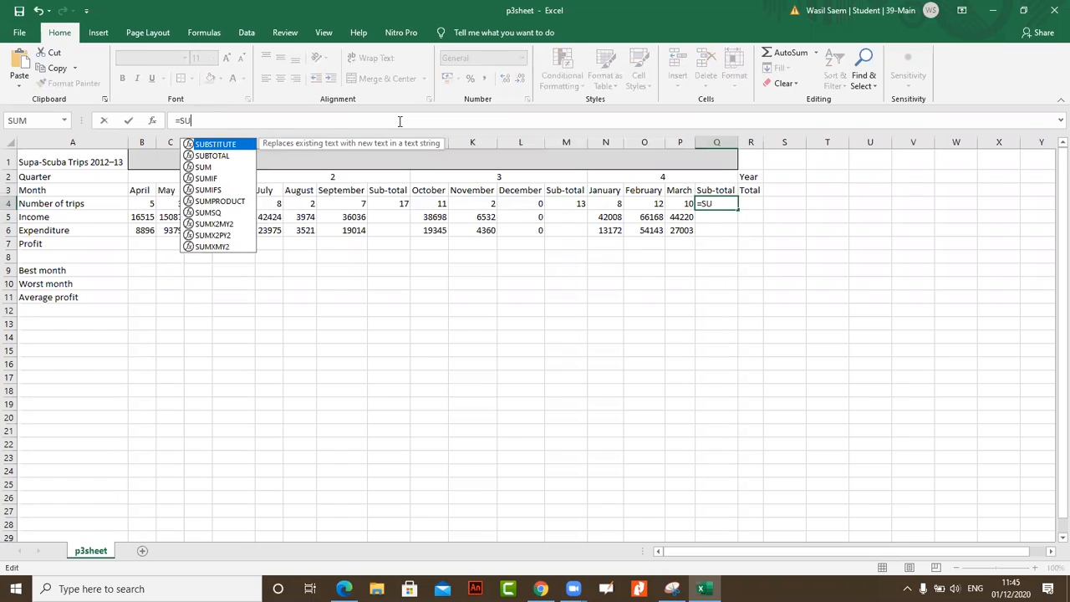
pyautogui.write('M')
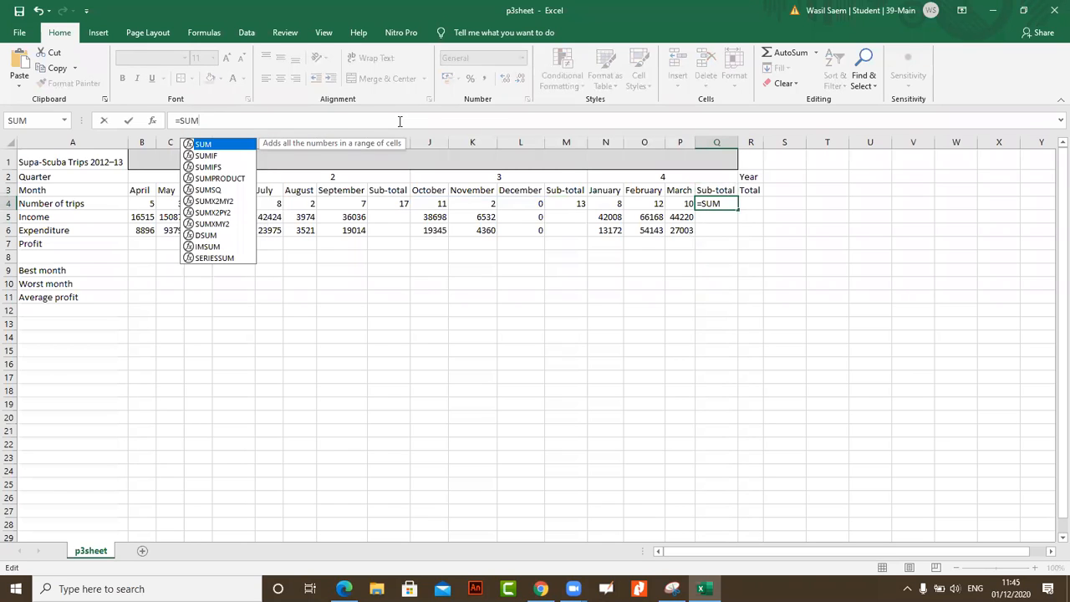
pyautogui.write('(')
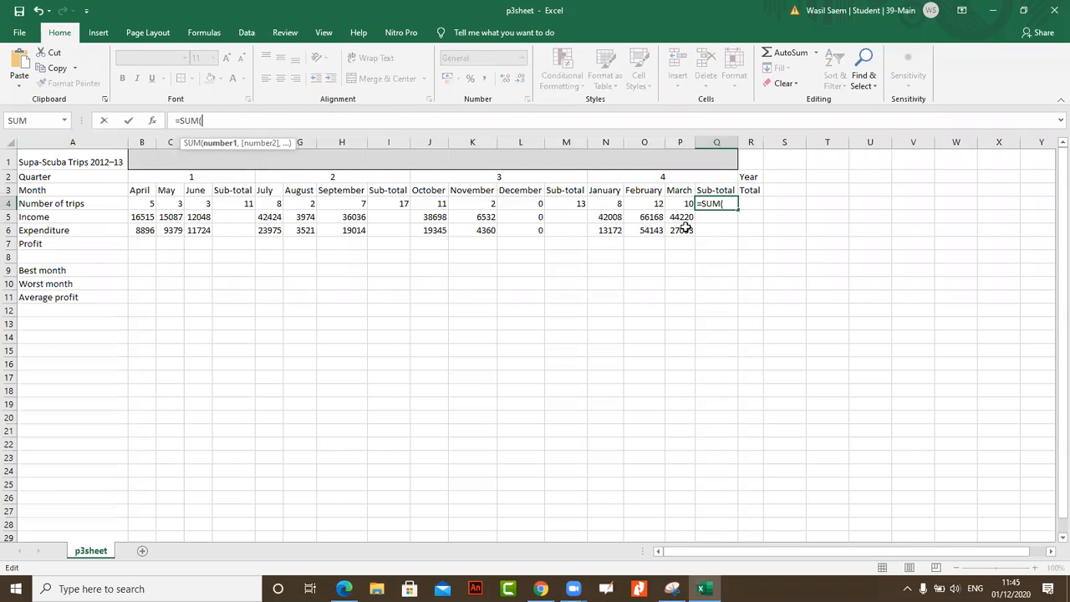
pyautogui.moveTo(597, 203); pyautogui.dragTo(669, 203)
pyautogui.press('Return')
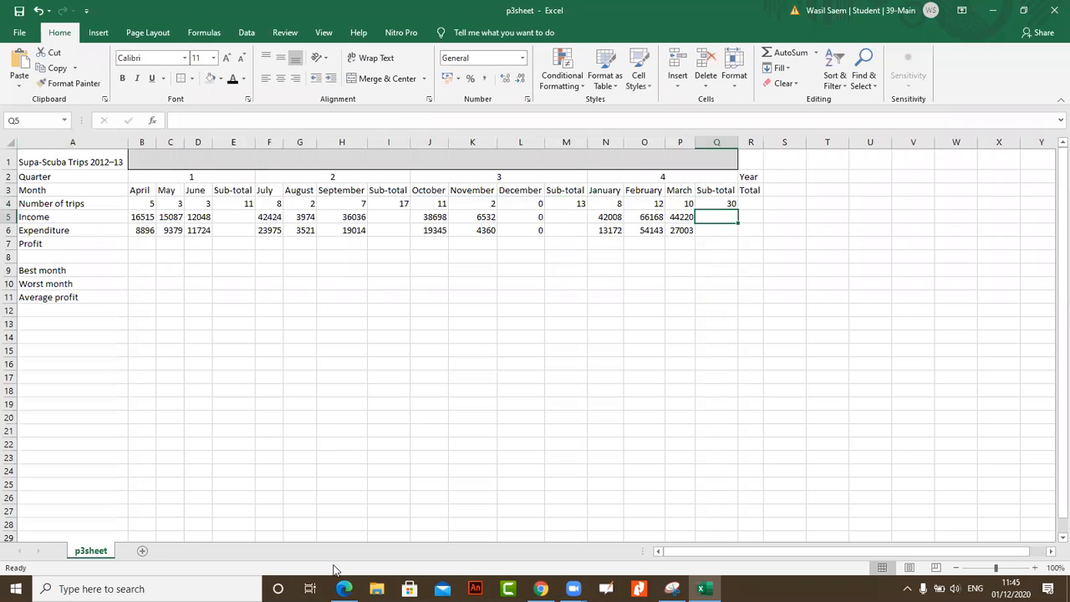
# Switch to the exam paper PDF and read the questions from 5 onwards on sub-totals, replicating the formulae and calculating profit
pyautogui.click(309, 588)
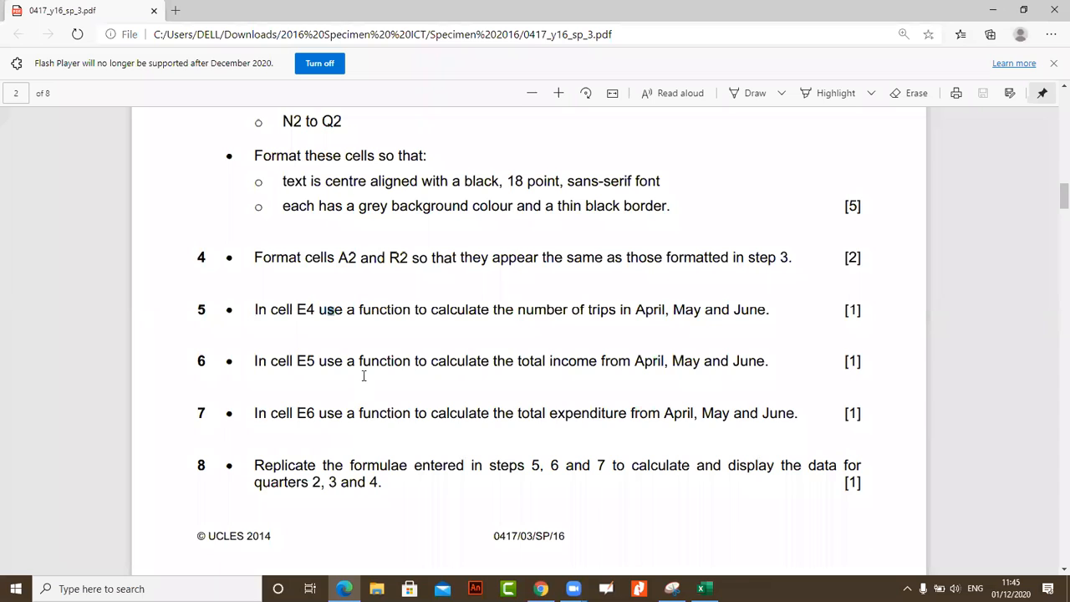
pyautogui.scroll(-3, 378, 389)
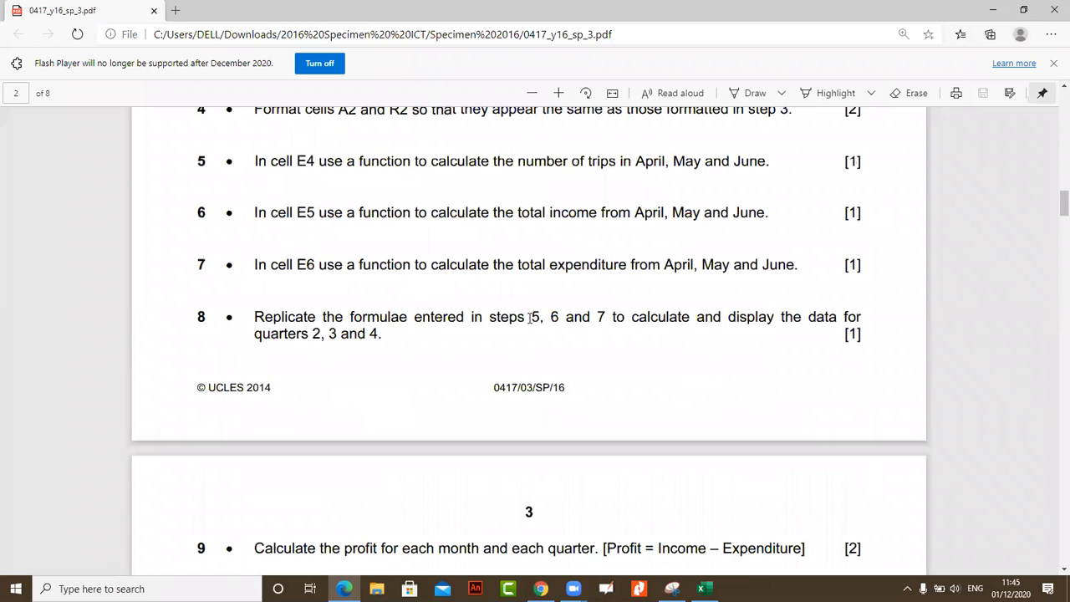
pyautogui.moveTo(314, 333); pyautogui.dragTo(370, 333)
pyautogui.scroll(-3, 372, 334)
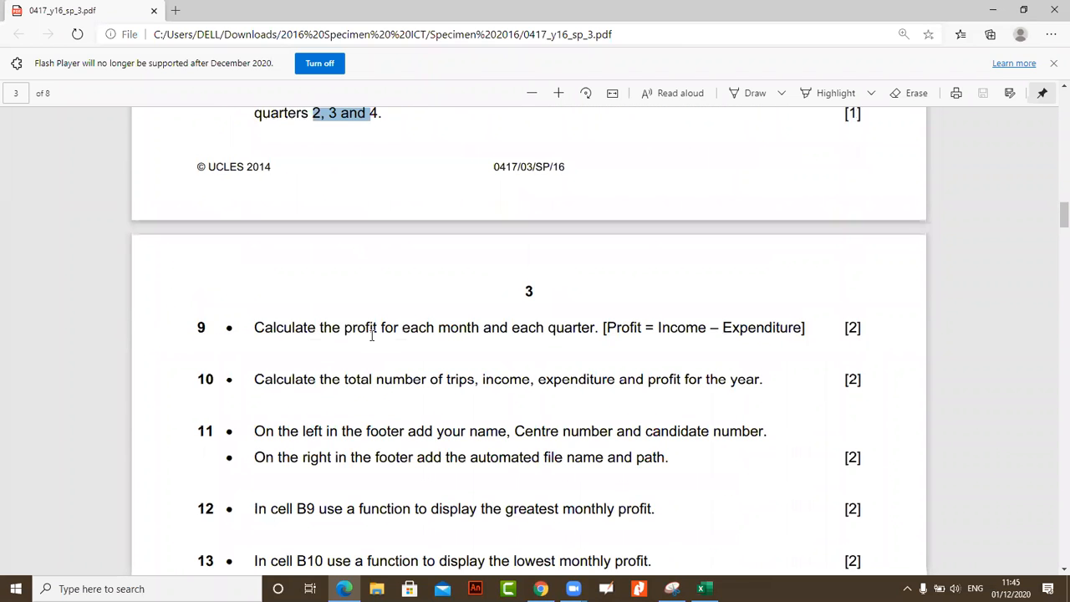
pyautogui.scroll(-1, 372, 335)
pyautogui.scroll(5, 372, 335)
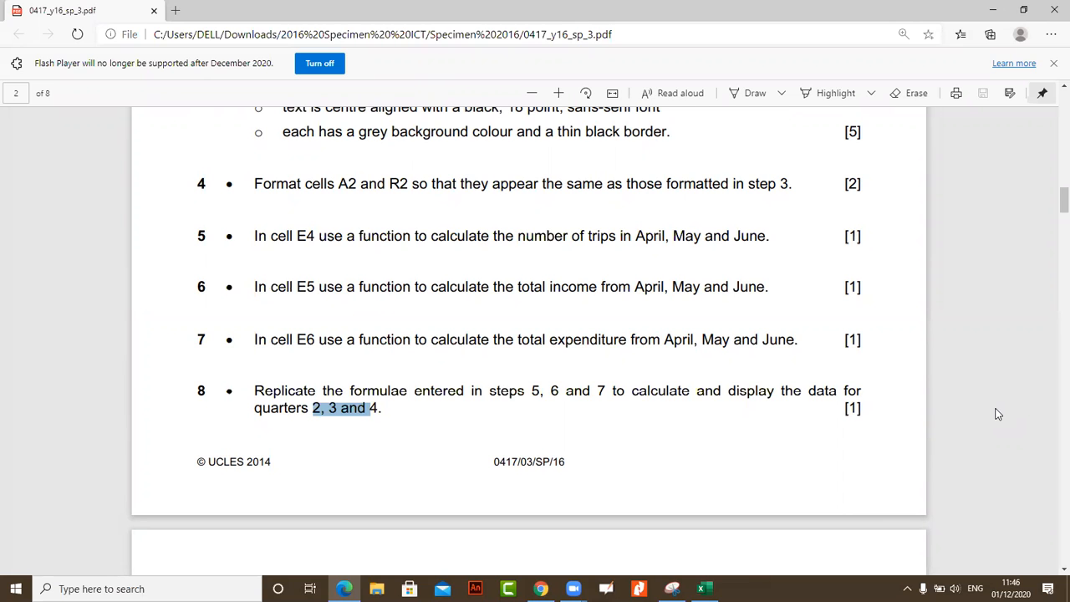
pyautogui.scroll(-3, 649, 393)
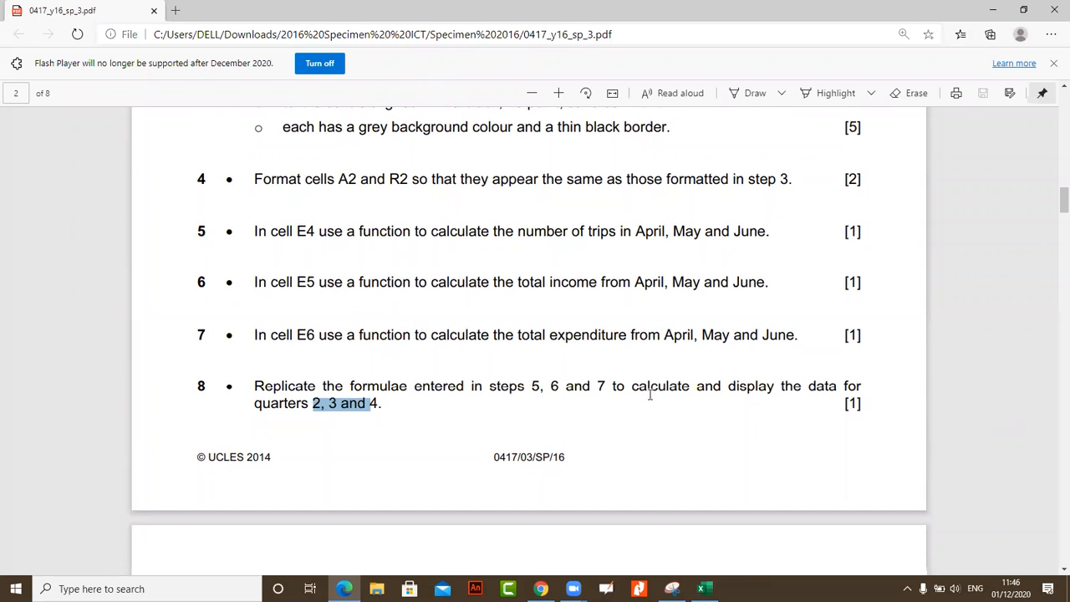
pyautogui.scroll(-4, 668, 389)
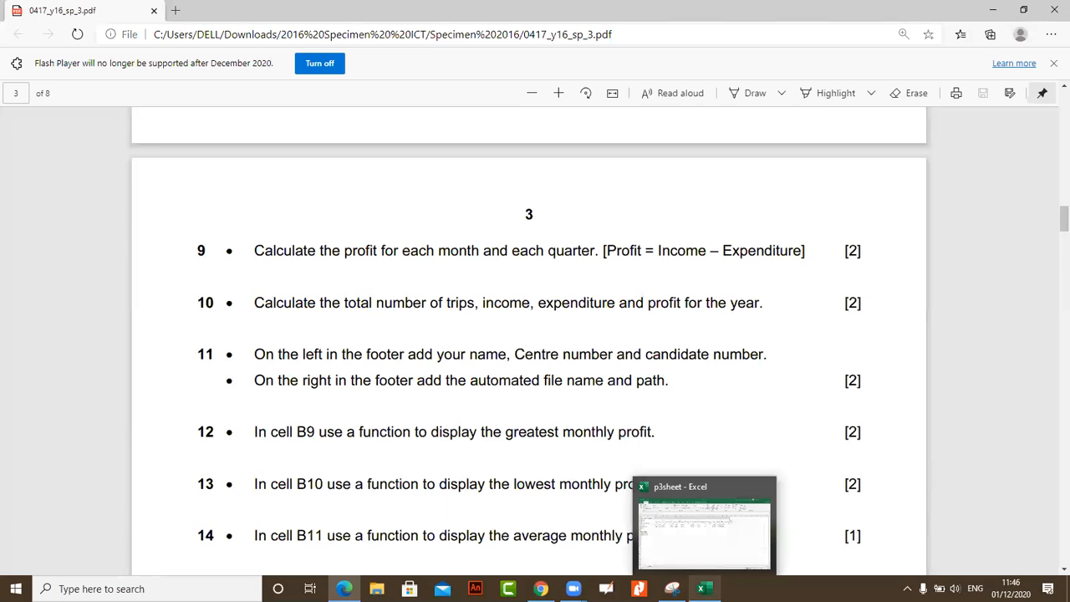
# Return to the workbook and calculate April's profit in cell B7 as income minus expenditure with =B5-B6
pyautogui.click(704, 589)
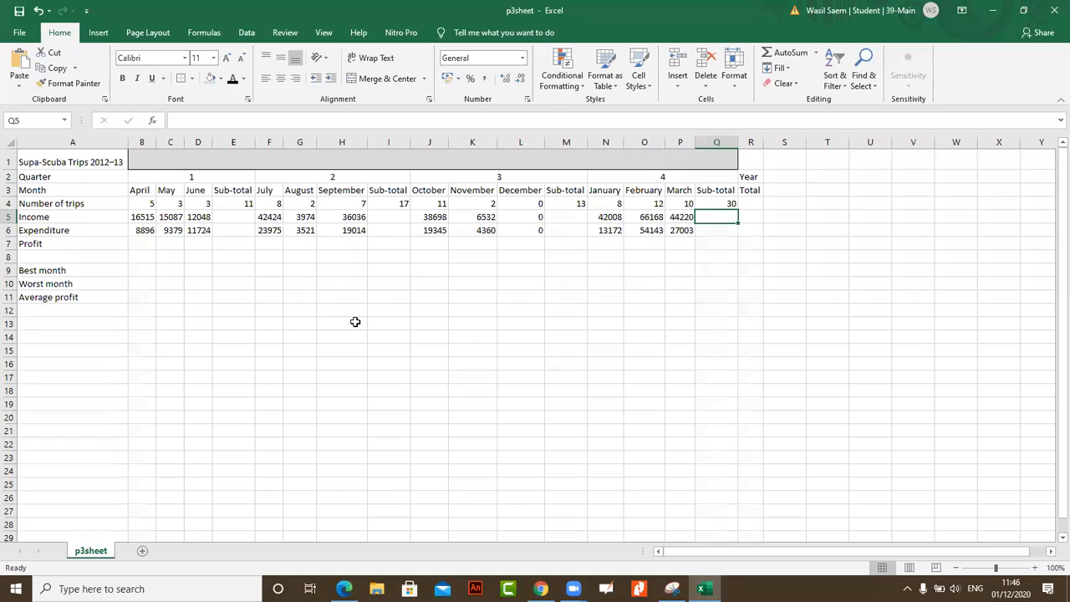
pyautogui.click(285, 258)
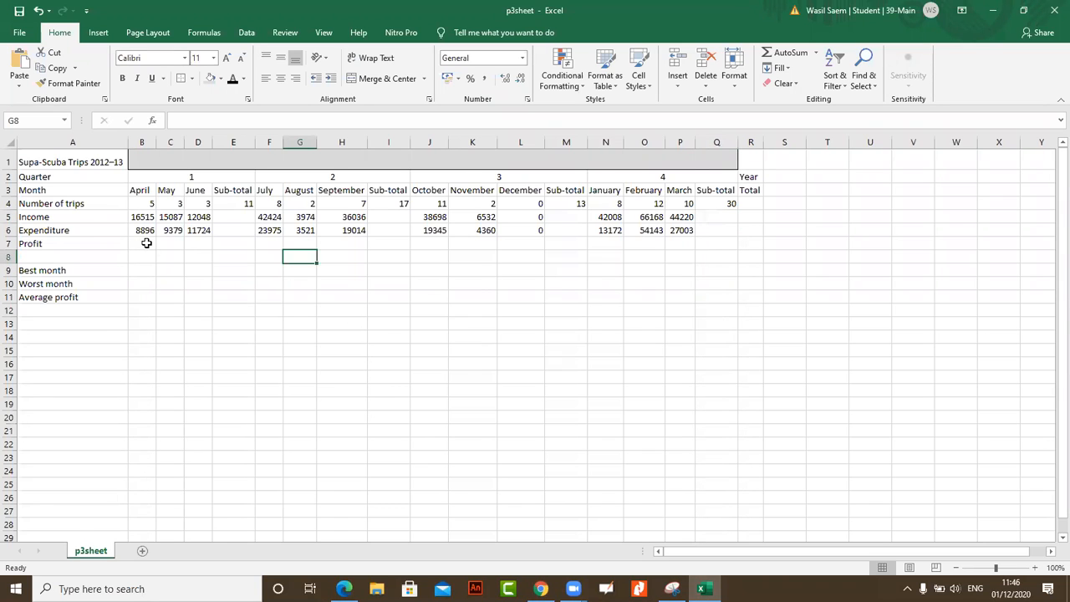
pyautogui.click(146, 243)
pyautogui.click(242, 120)
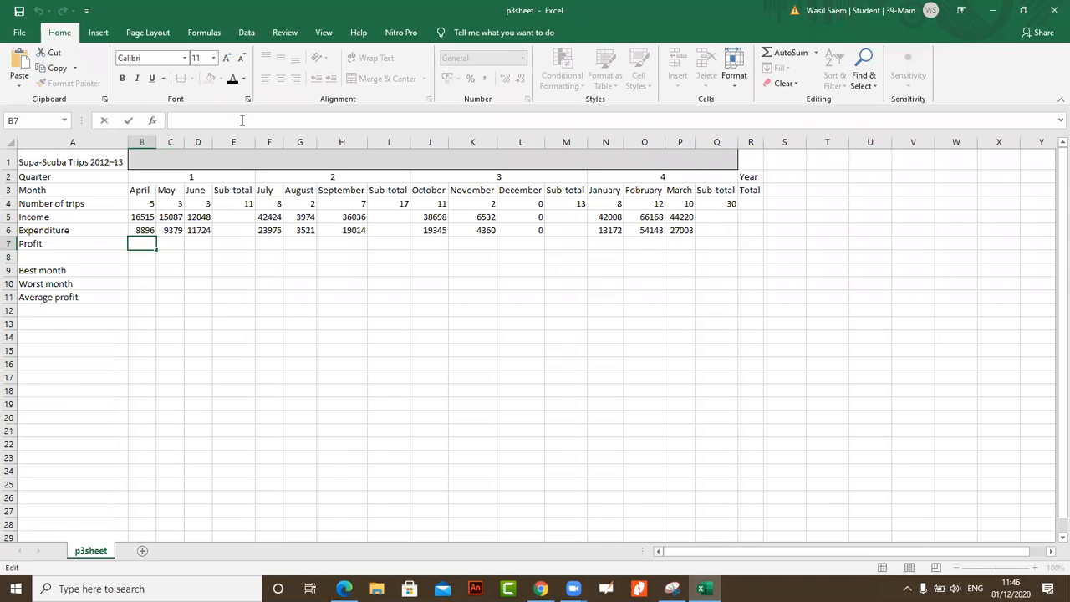
pyautogui.write('=')
pyautogui.click(147, 215)
pyautogui.write('-')
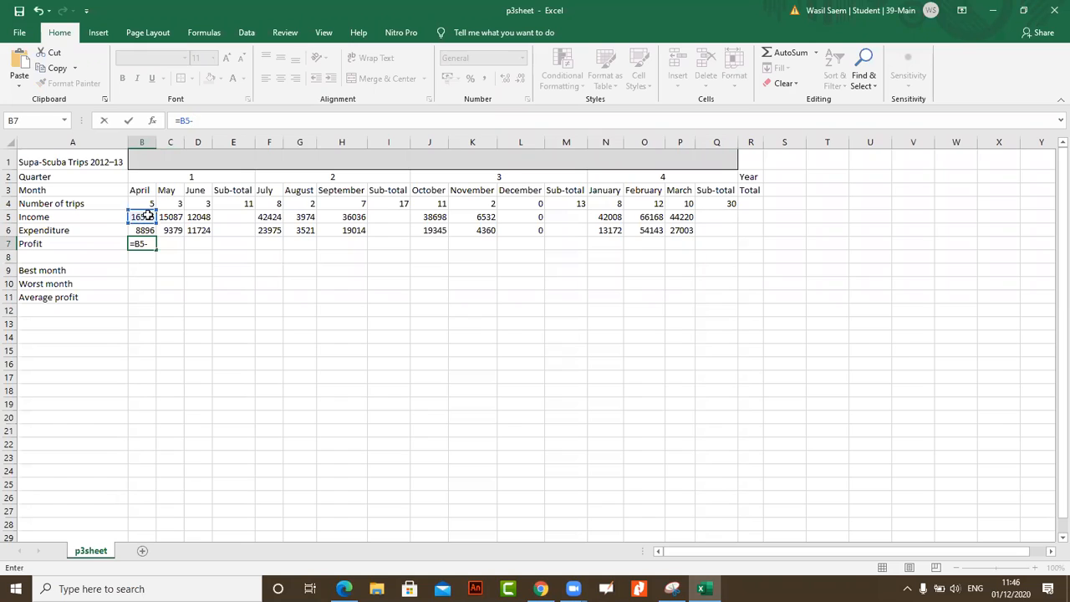
pyautogui.click(145, 230)
pyautogui.press('Return')
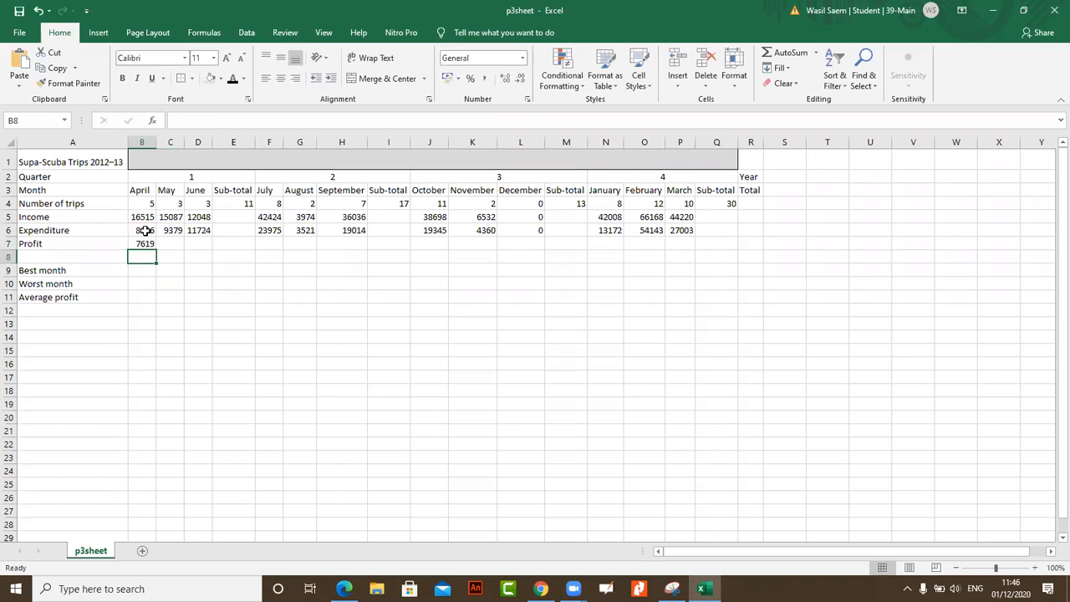
# Fill the profit formula from cell B7 across row 7 through to March in P7
pyautogui.click(154, 244)
pyautogui.moveTo(157, 249); pyautogui.dragTo(210, 254)
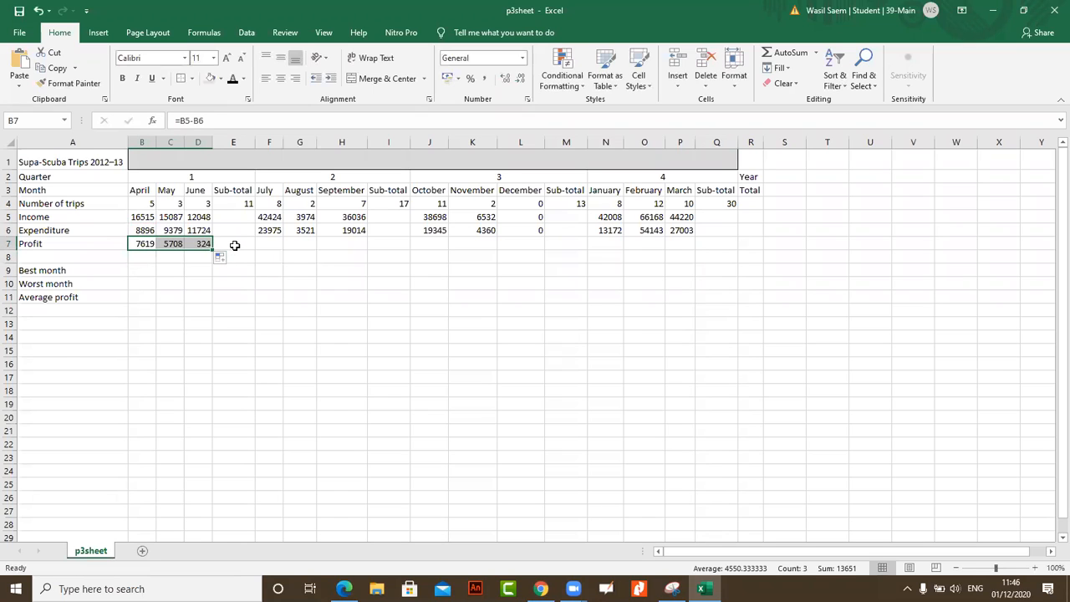
pyautogui.click(234, 245)
pyautogui.click(208, 246)
pyautogui.moveTo(212, 249); pyautogui.dragTo(690, 244)
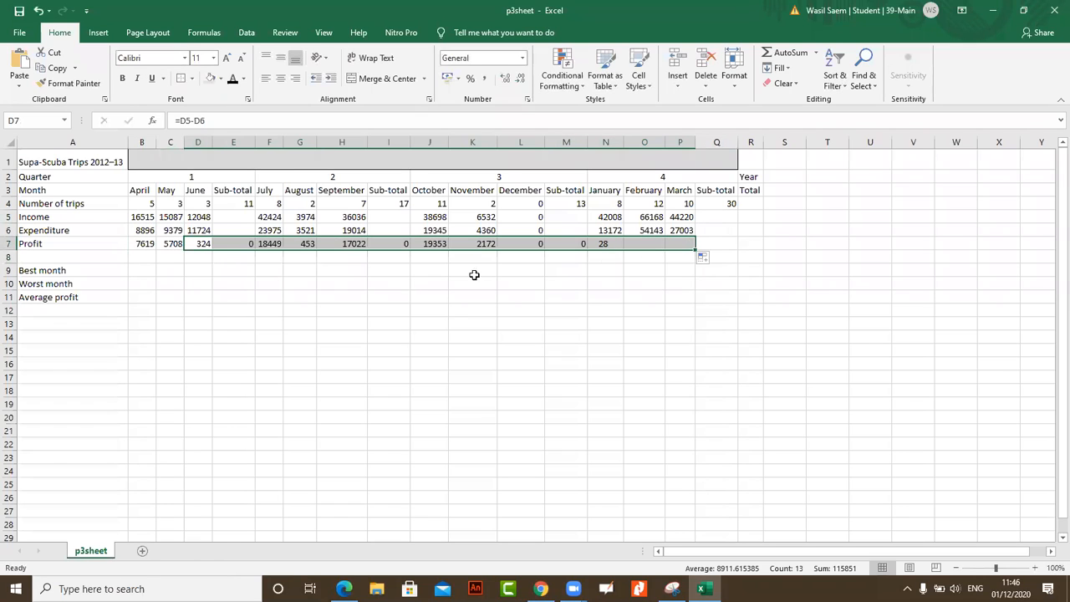
# Clear the profit formulas from the sub-total cells E7, I7 and M7 and from December in L7
pyautogui.click(246, 244)
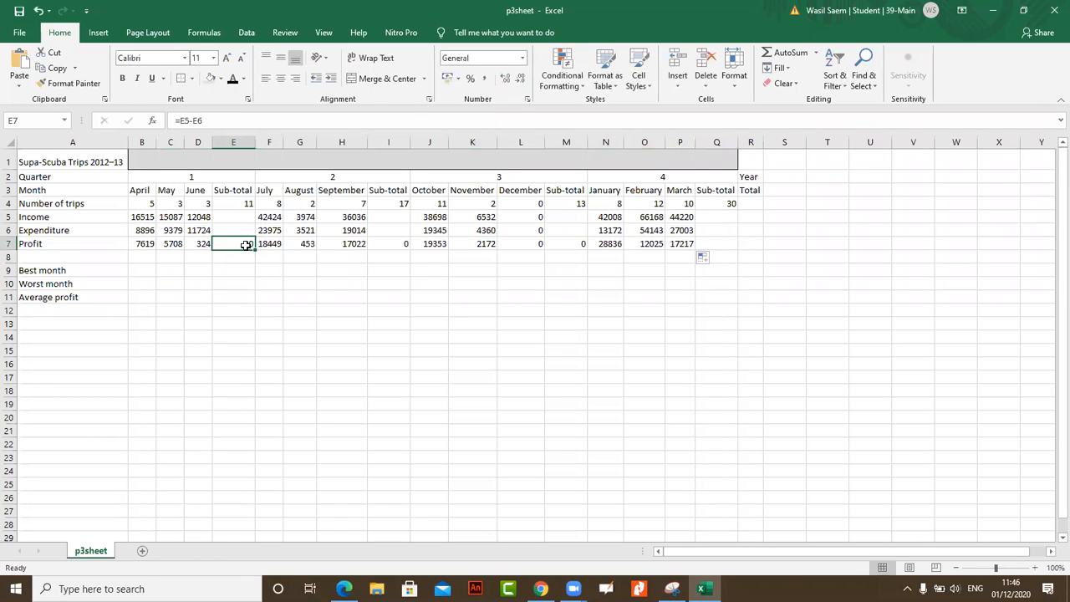
pyautogui.press('Delete')
pyautogui.click(391, 243)
pyautogui.press('Delete')
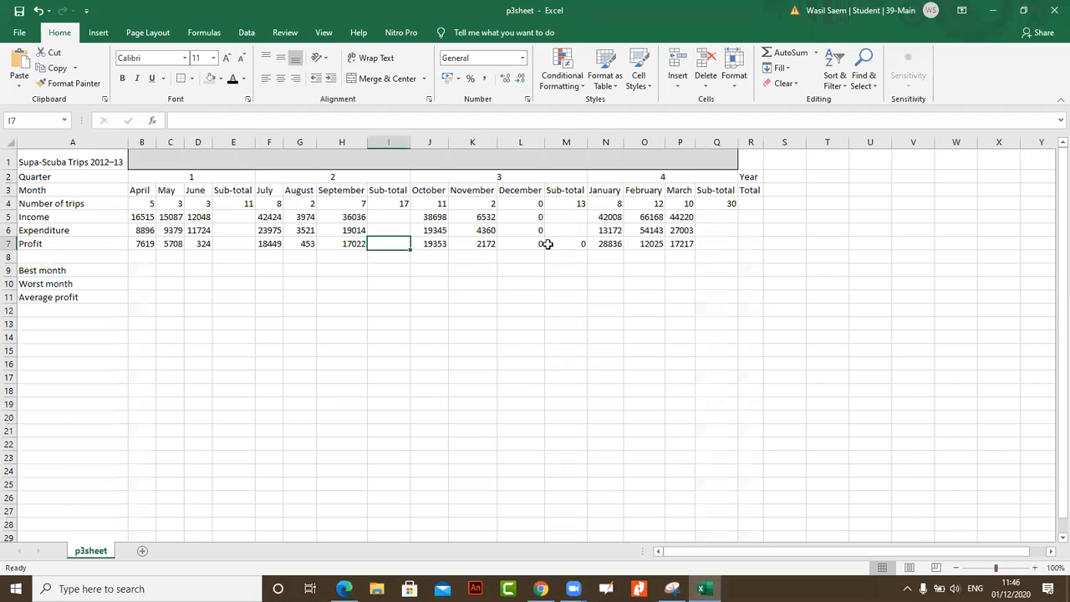
pyautogui.click(537, 244)
pyautogui.press('Delete')
pyautogui.click(558, 243)
pyautogui.press('Delete')
pyautogui.click(576, 309)
# Review the profit formulas for July, June and March and recheck the profit question in the exam paper
pyautogui.click(264, 245)
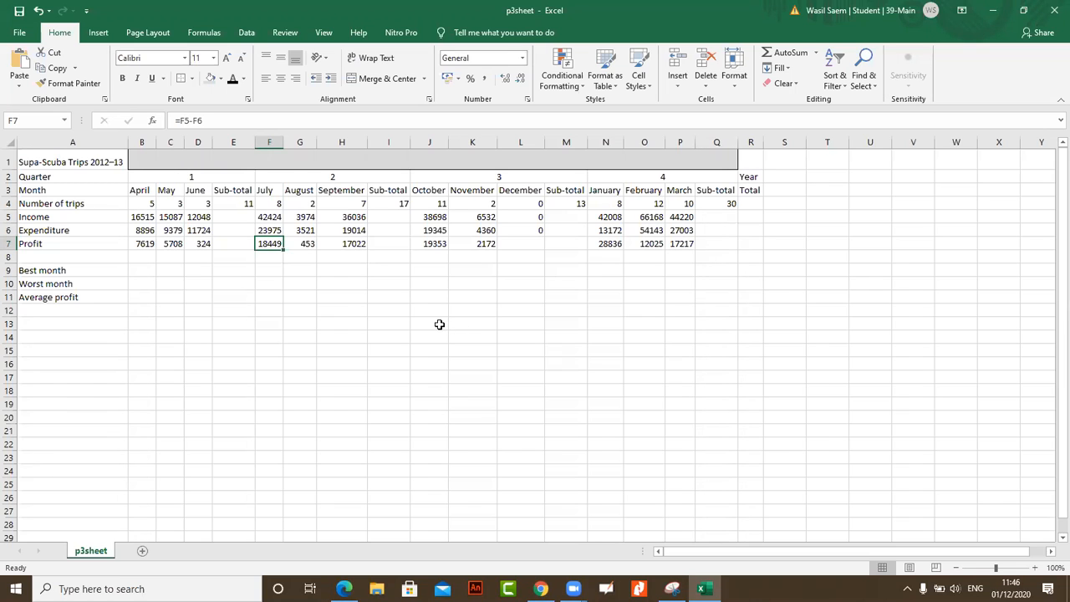
pyautogui.click(198, 243)
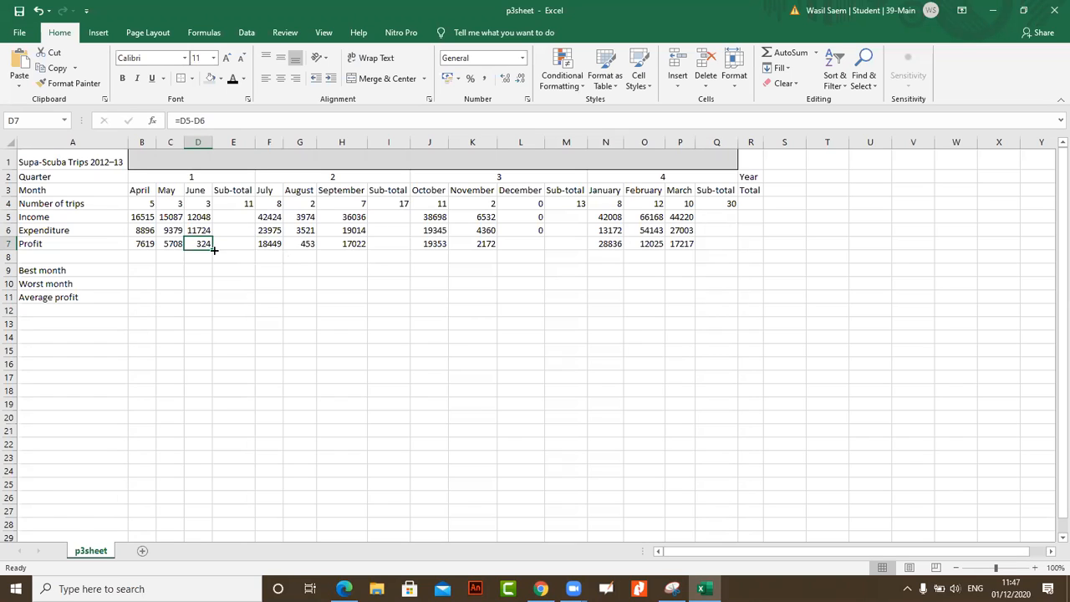
pyautogui.click(679, 243)
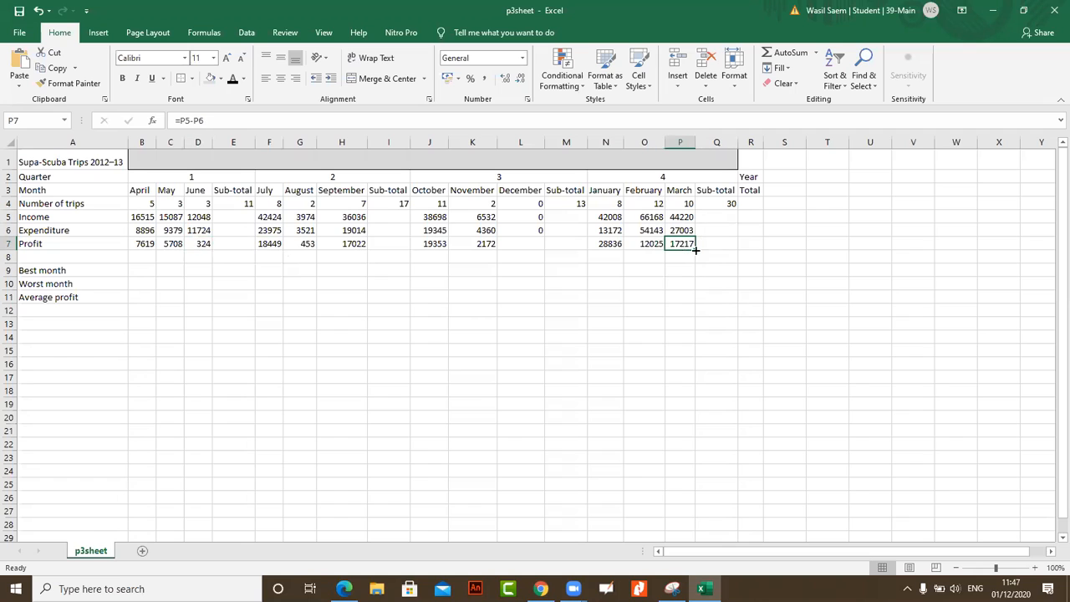
pyautogui.moveTo(695, 249); pyautogui.dragTo(729, 243)
pyautogui.click(705, 295)
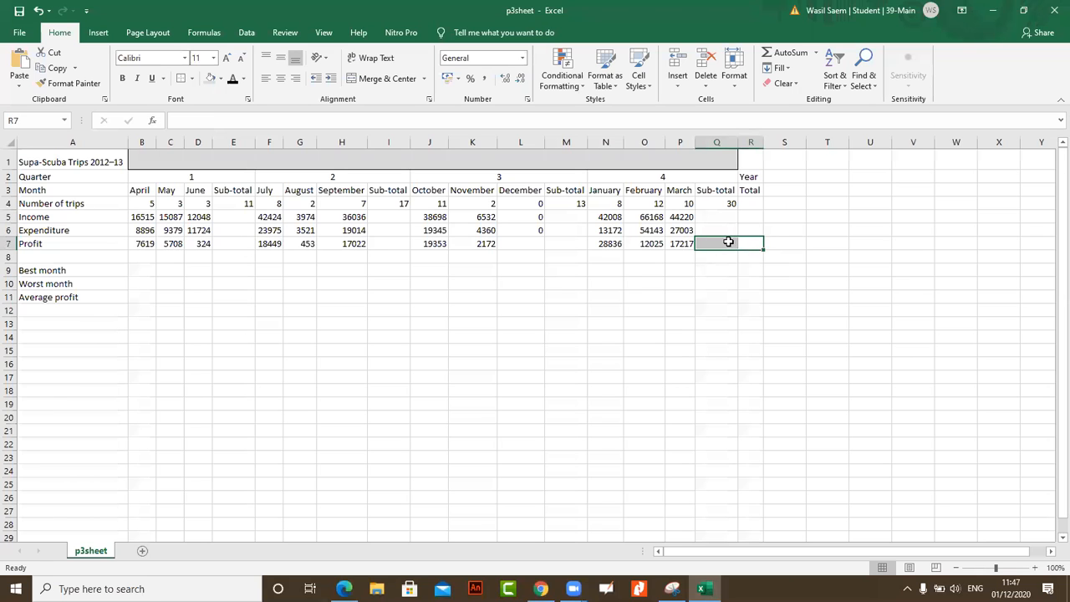
pyautogui.click(344, 588)
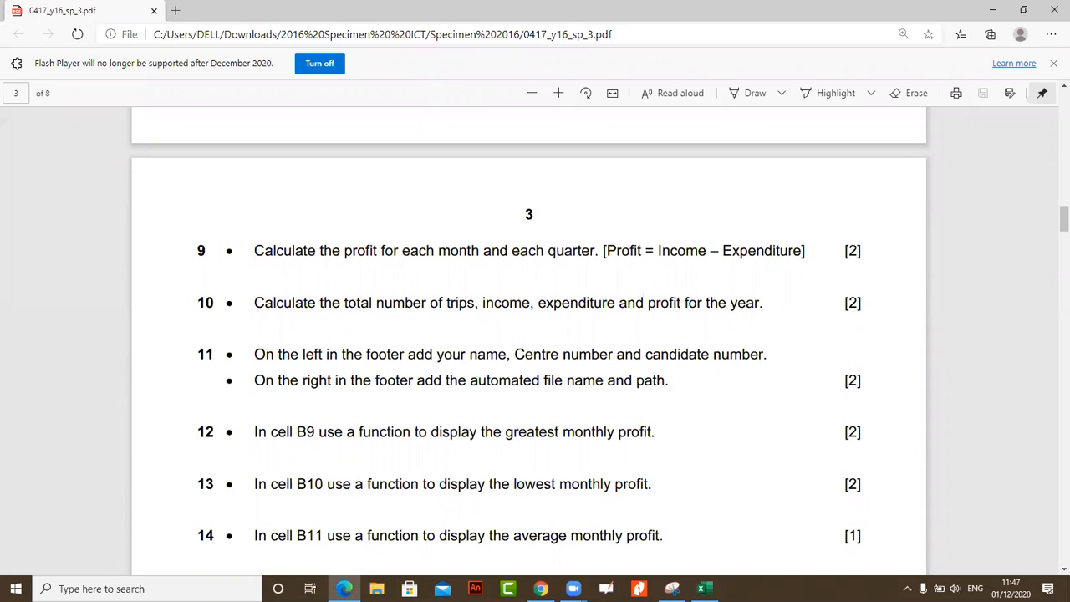
pyautogui.click(705, 589)
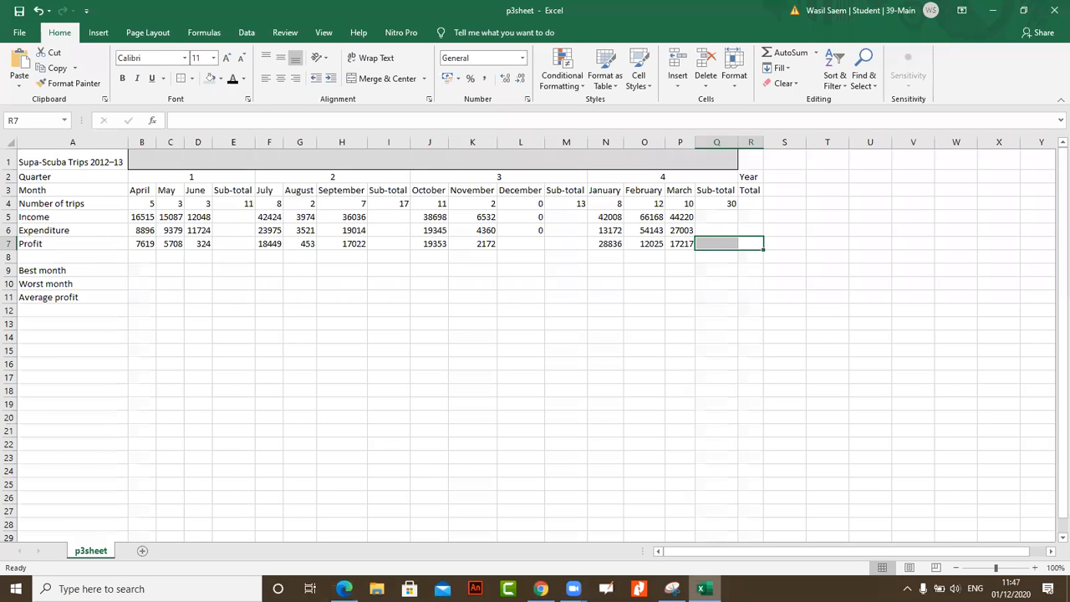
# Calculate the year's total income in cell R5 with =SUM(B5:P5)
pyautogui.click(750, 218)
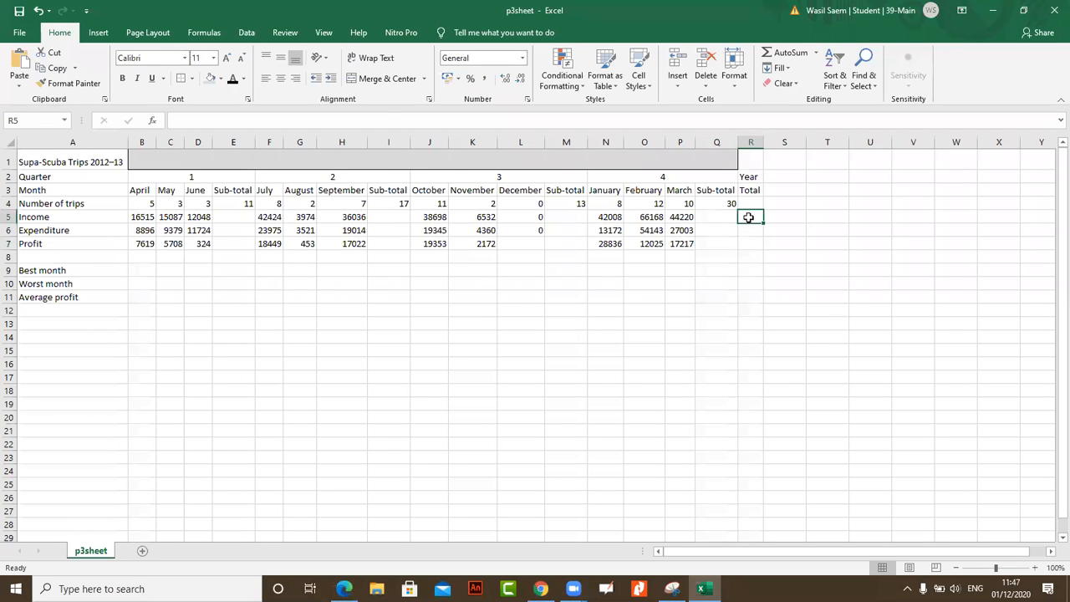
pyautogui.click(388, 120)
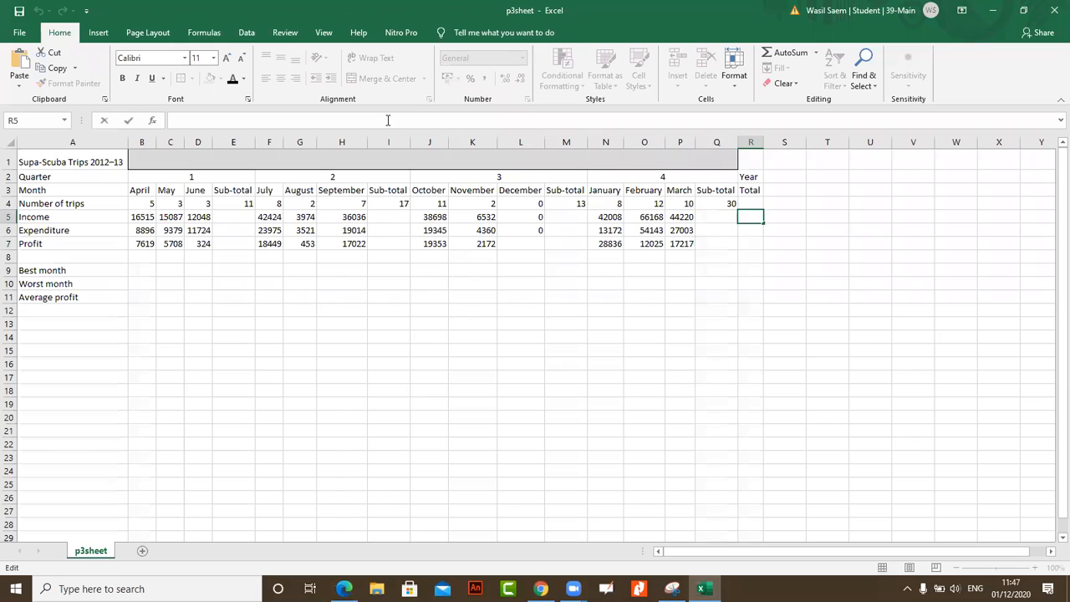
pyautogui.write('=S')
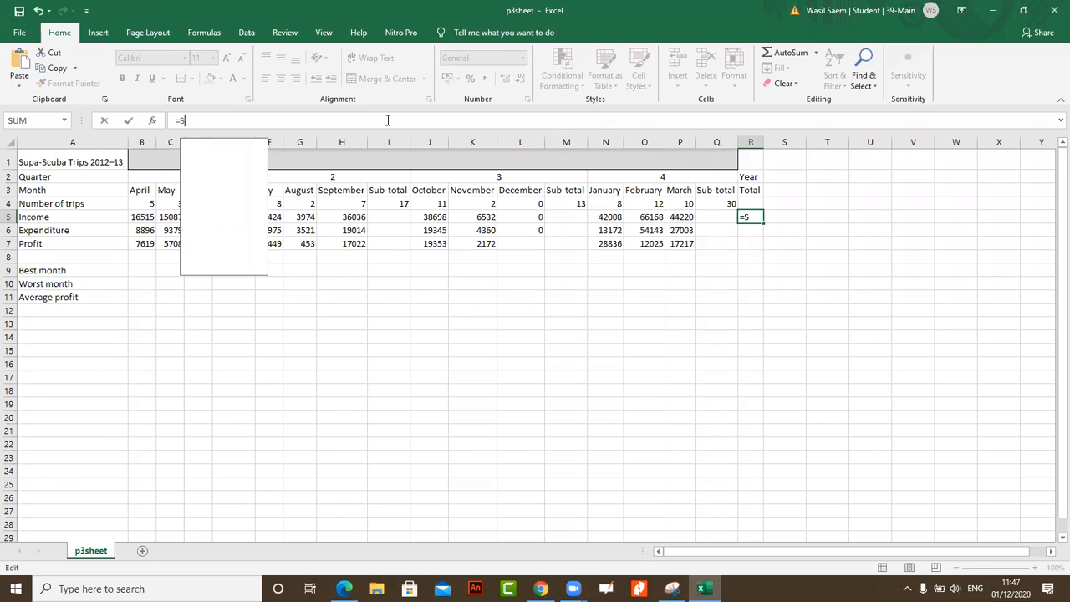
pyautogui.write('UM()')
pyautogui.click(203, 120)
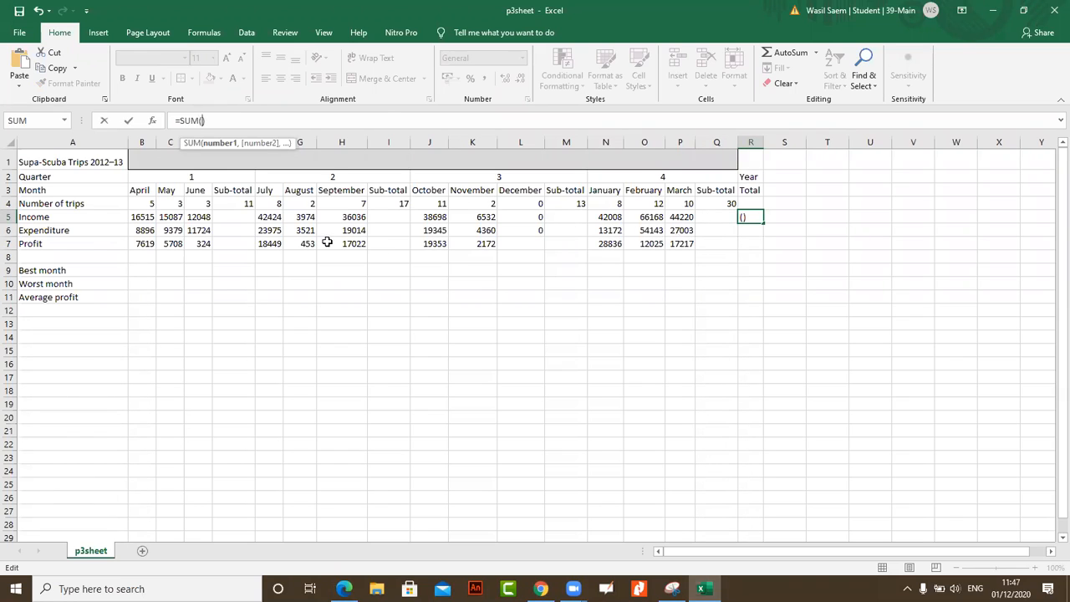
pyautogui.moveTo(134, 217); pyautogui.dragTo(693, 213)
pyautogui.click(128, 120)
# Clear December's income and expenditure in L5:L6 and fill the yearly total formula from R5 down to R7
pyautogui.moveTo(519, 220); pyautogui.dragTo(524, 228)
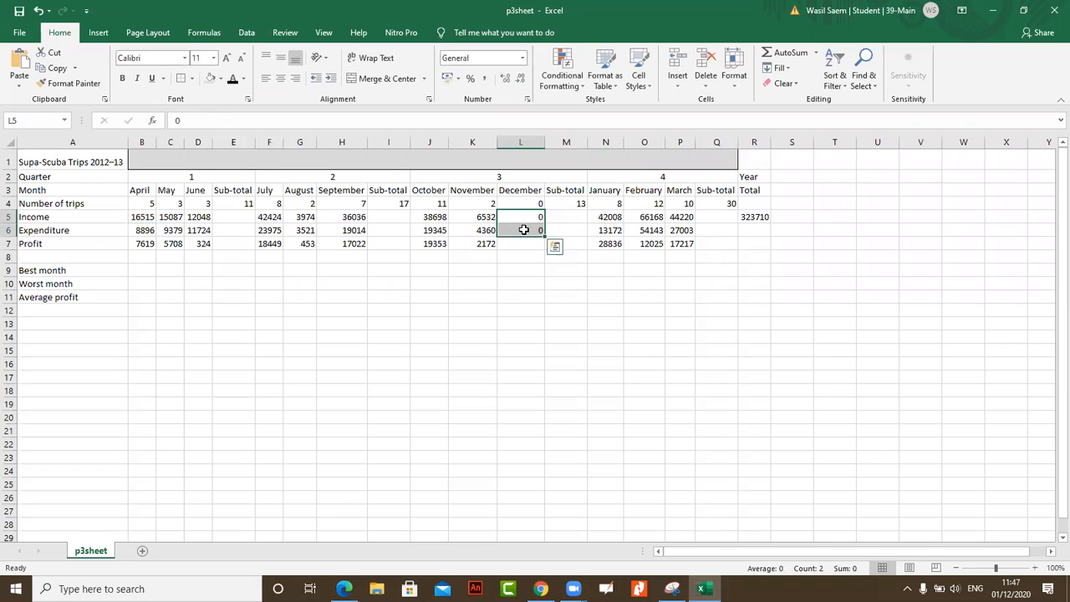
pyautogui.press('Delete')
pyautogui.click(755, 217)
pyautogui.moveTo(770, 223); pyautogui.dragTo(764, 246)
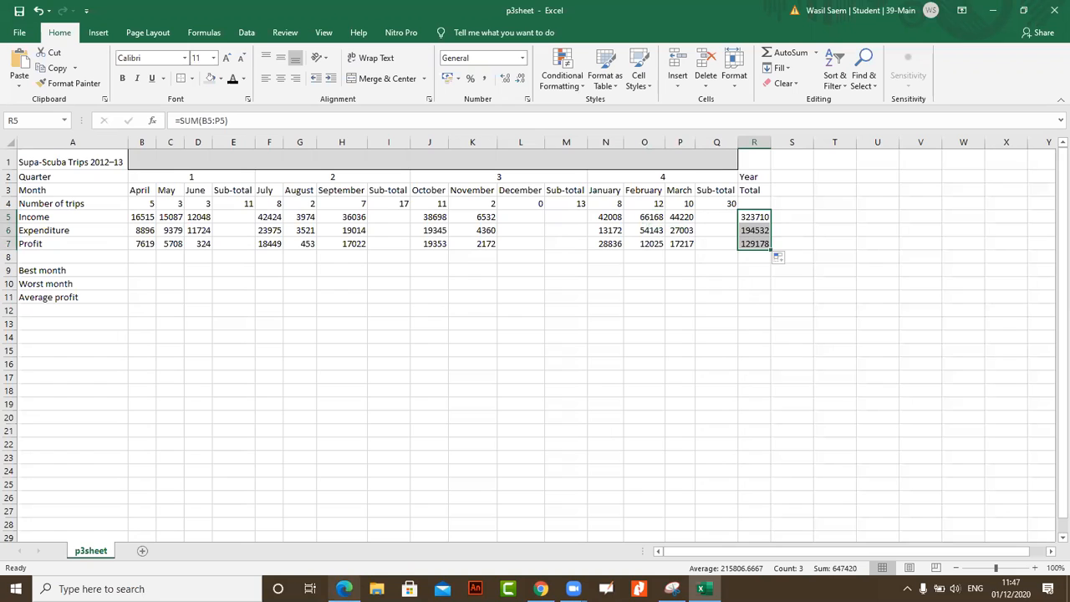
pyautogui.click(759, 244)
pyautogui.click(758, 218)
pyautogui.click(757, 228)
# Switch to the exam paper in Edge and copy "name, Centre number and candidate number" from question 11
pyautogui.click(343, 589)
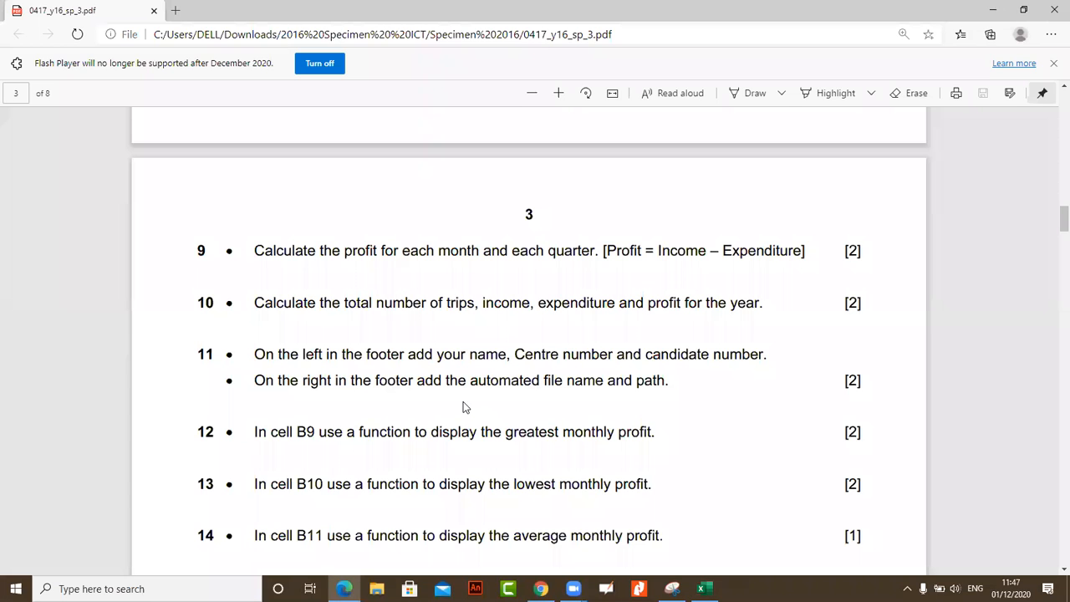
pyautogui.scroll(-1, 465, 407)
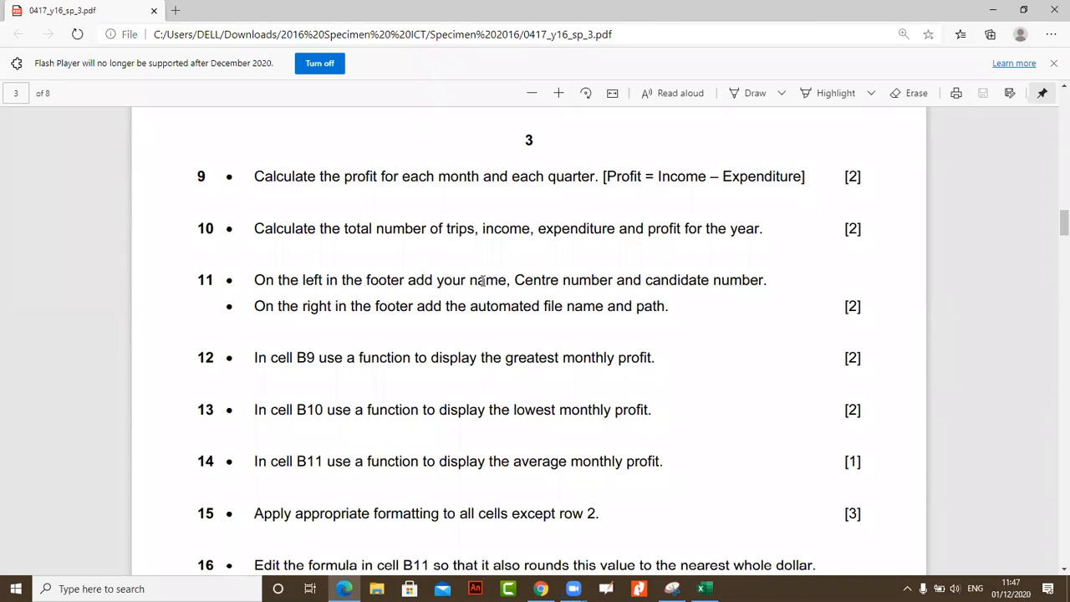
pyautogui.moveTo(471, 280); pyautogui.dragTo(764, 283)
pyautogui.rightClick(731, 282)
pyautogui.click(759, 324)
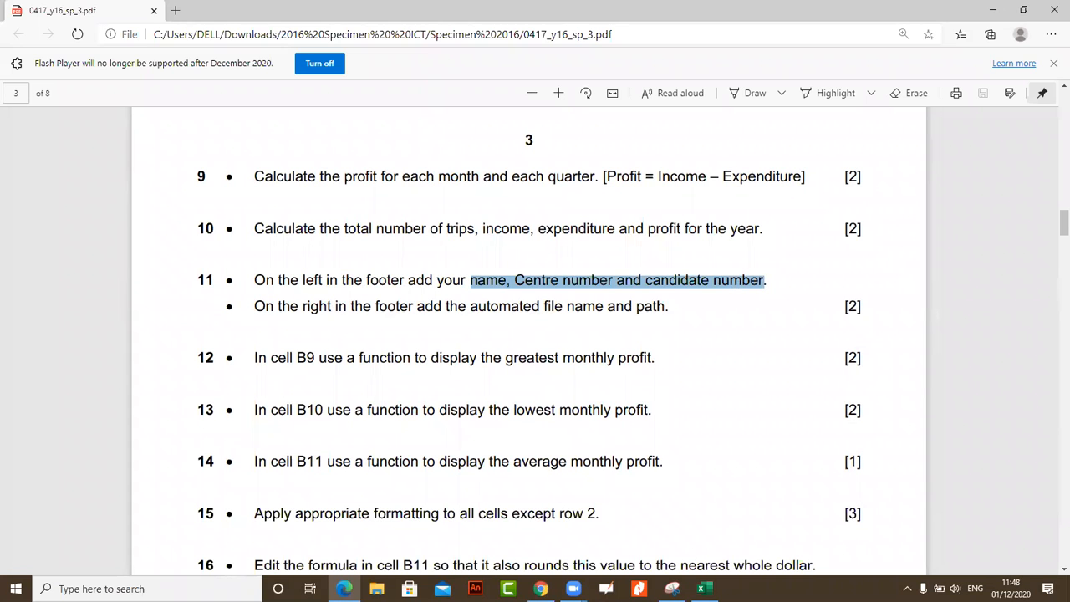
# Return to Excel and paste the copied text into the left section of a custom page header in the print page setup
pyautogui.hotkey('alt', 'Tab')
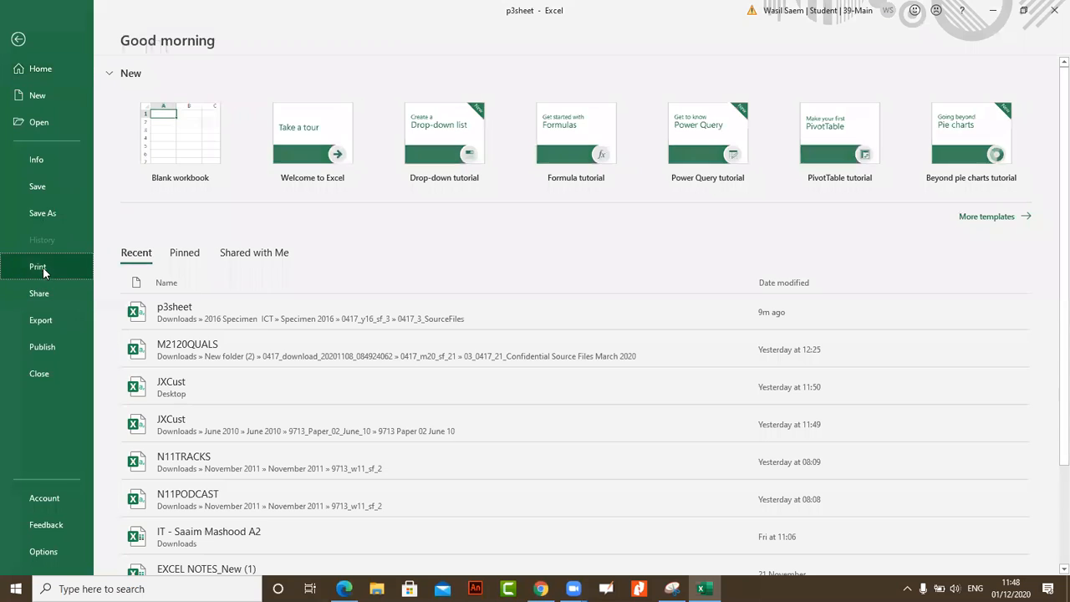
pyautogui.click(41, 267)
pyautogui.click(254, 439)
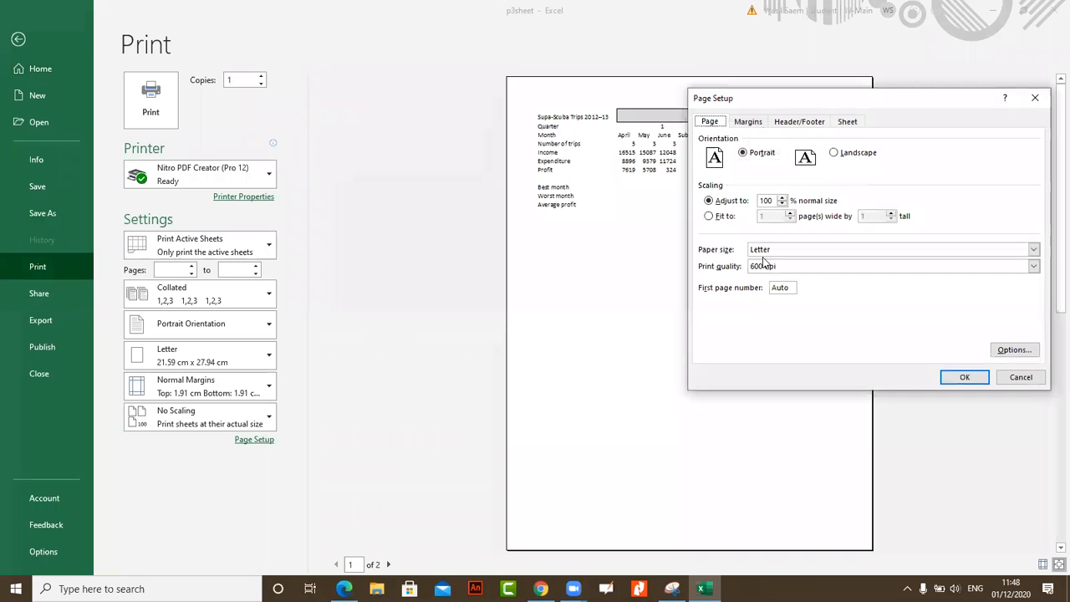
pyautogui.moveTo(826, 104); pyautogui.dragTo(658, 79)
pyautogui.click(632, 96)
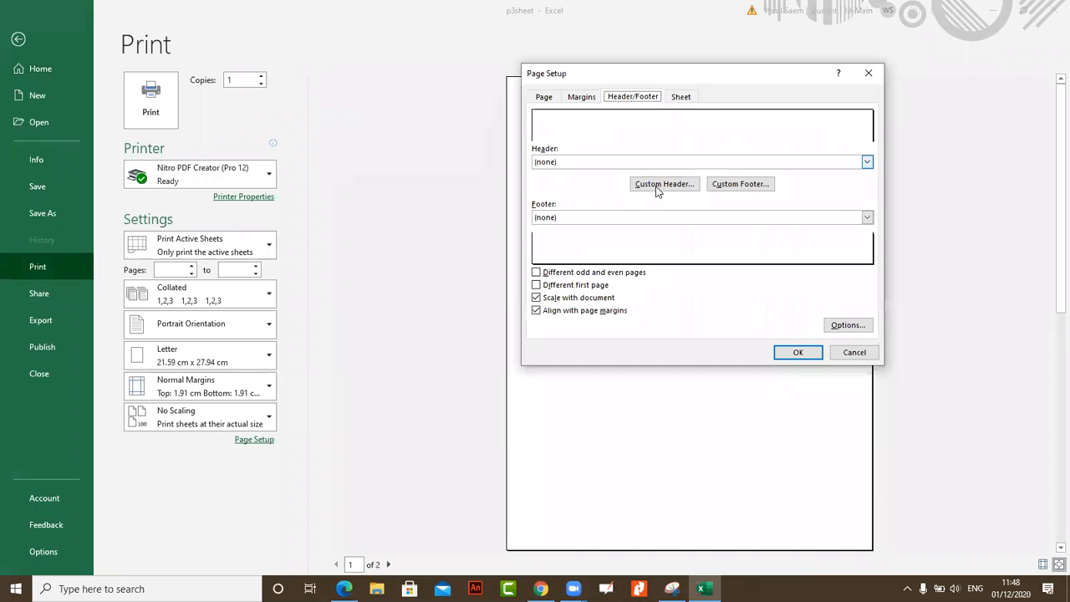
pyautogui.click(663, 184)
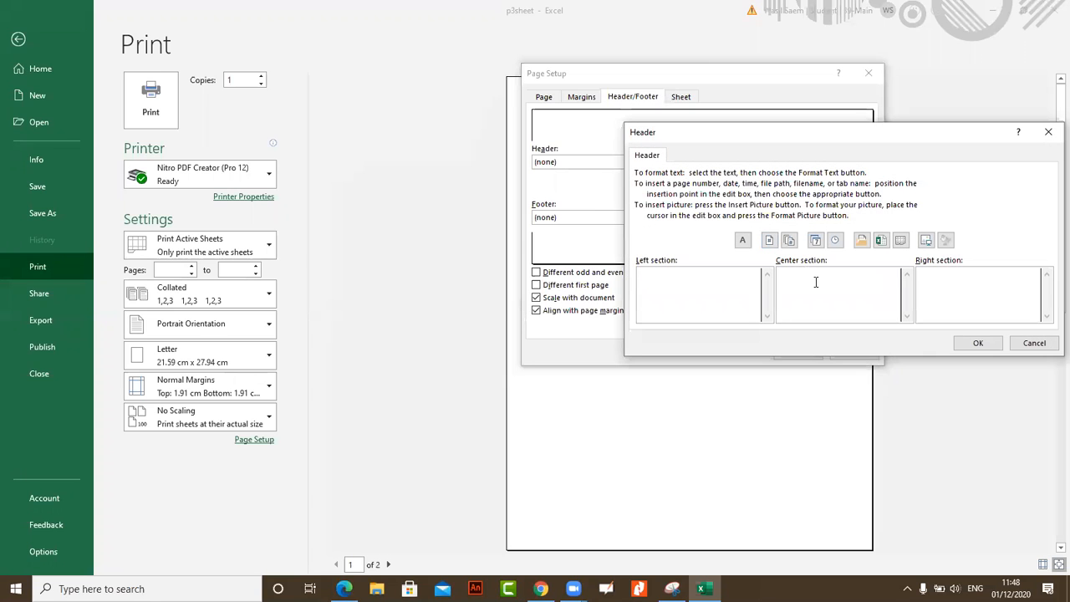
pyautogui.rightClick(818, 284)
pyautogui.click(735, 276)
pyautogui.rightClick(738, 279)
pyautogui.click(769, 339)
pyautogui.click(963, 342)
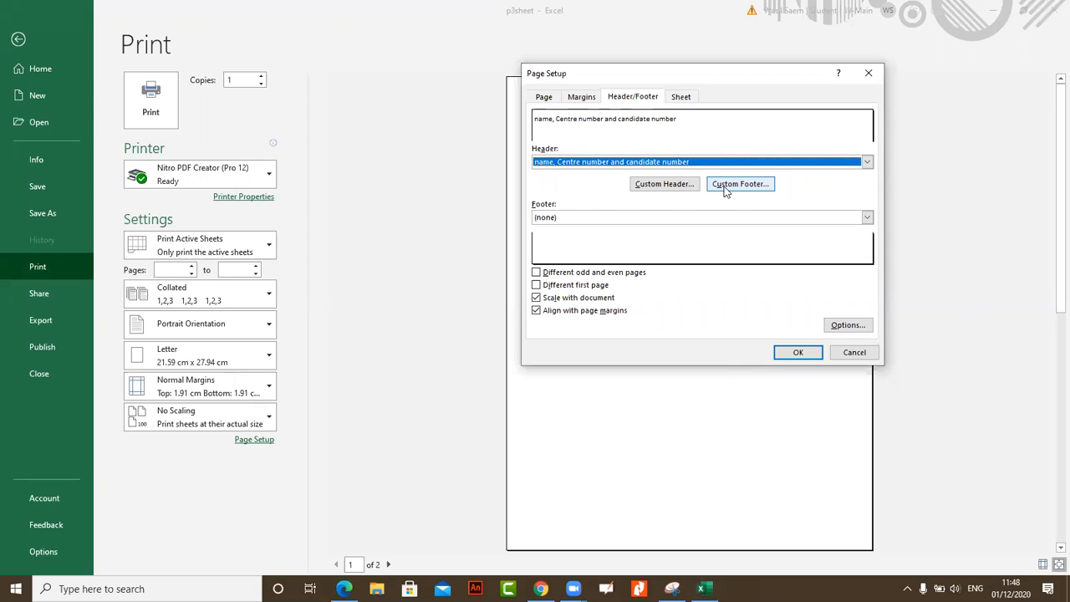
# Recheck question 11 and insert the automatic file path in the right section of a custom footer, closing the print view when finished
pyautogui.click(726, 186)
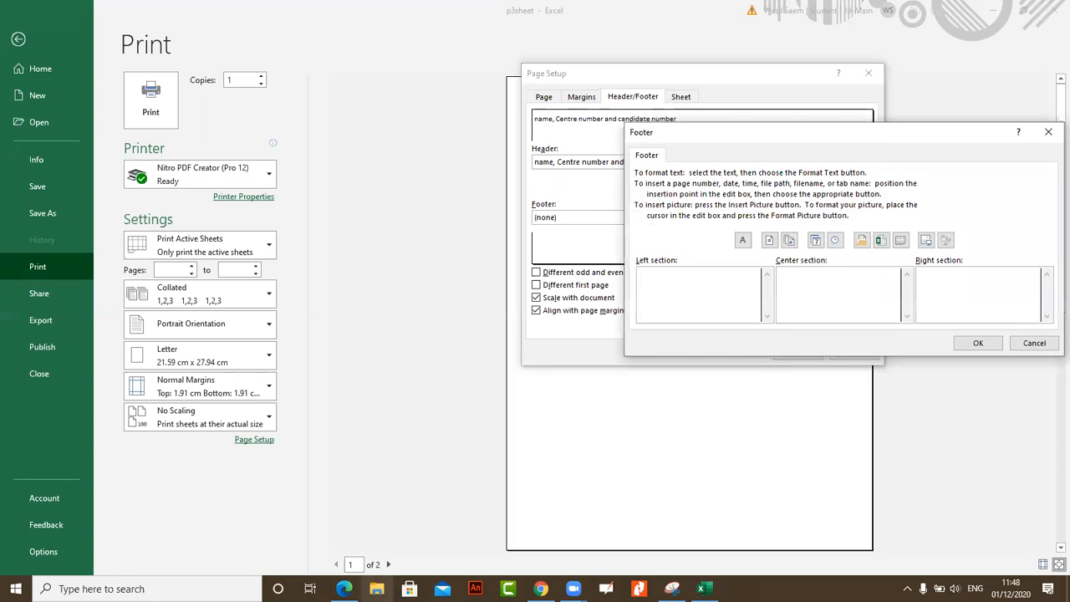
pyautogui.click(344, 587)
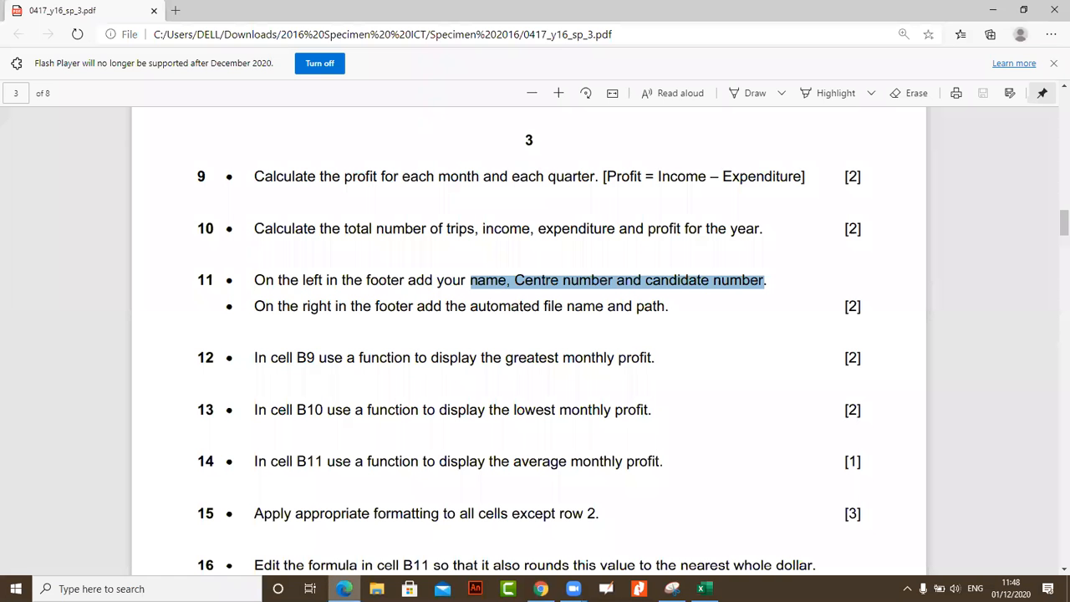
pyautogui.hotkey('alt', 'Tab')
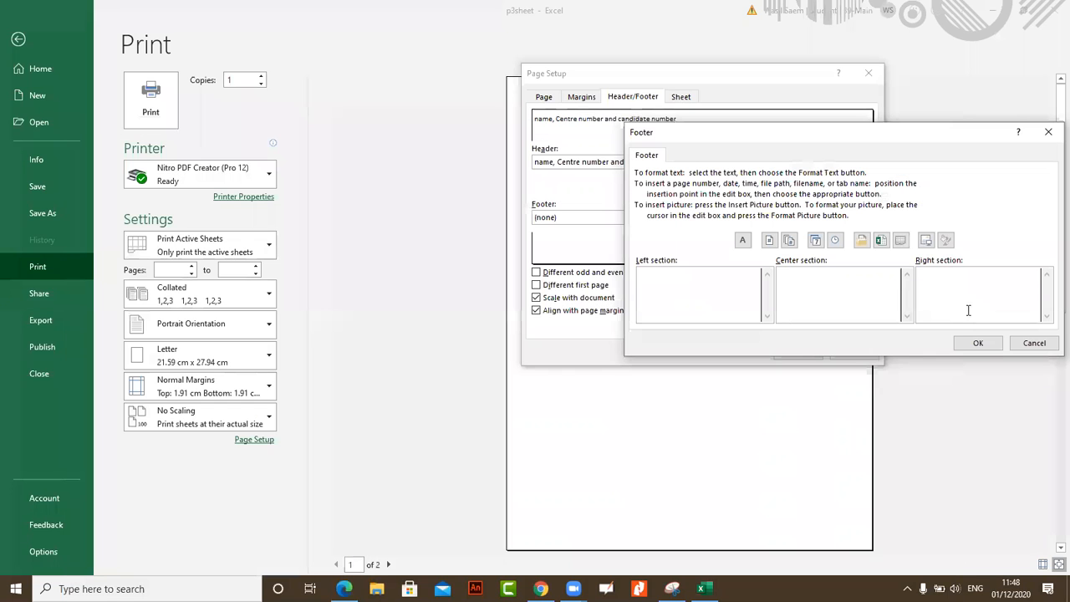
pyautogui.click(862, 241)
pyautogui.click(978, 342)
pyautogui.click(818, 355)
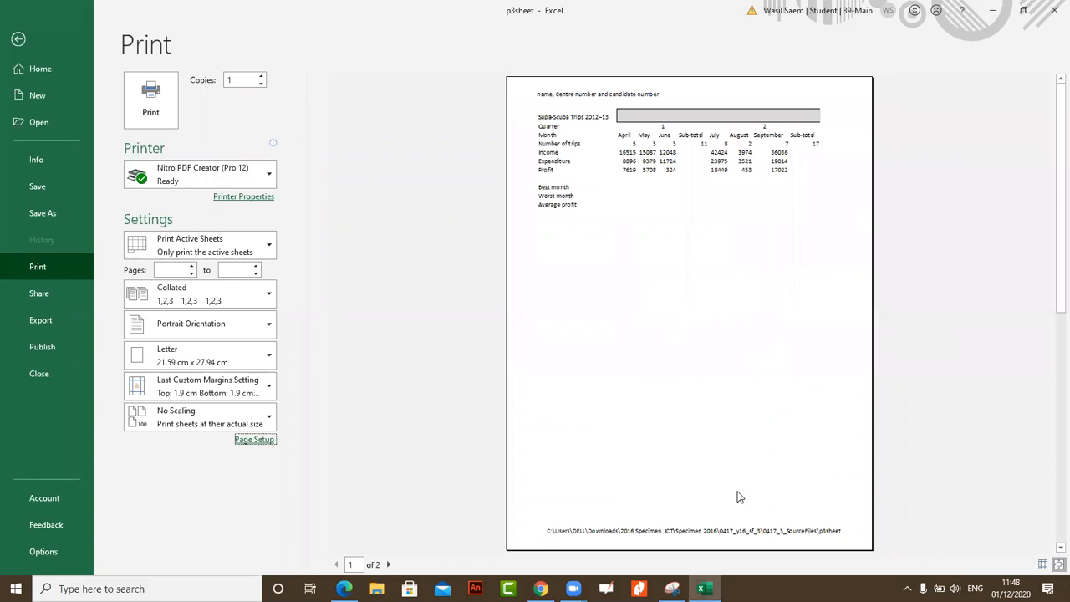
pyautogui.click(20, 41)
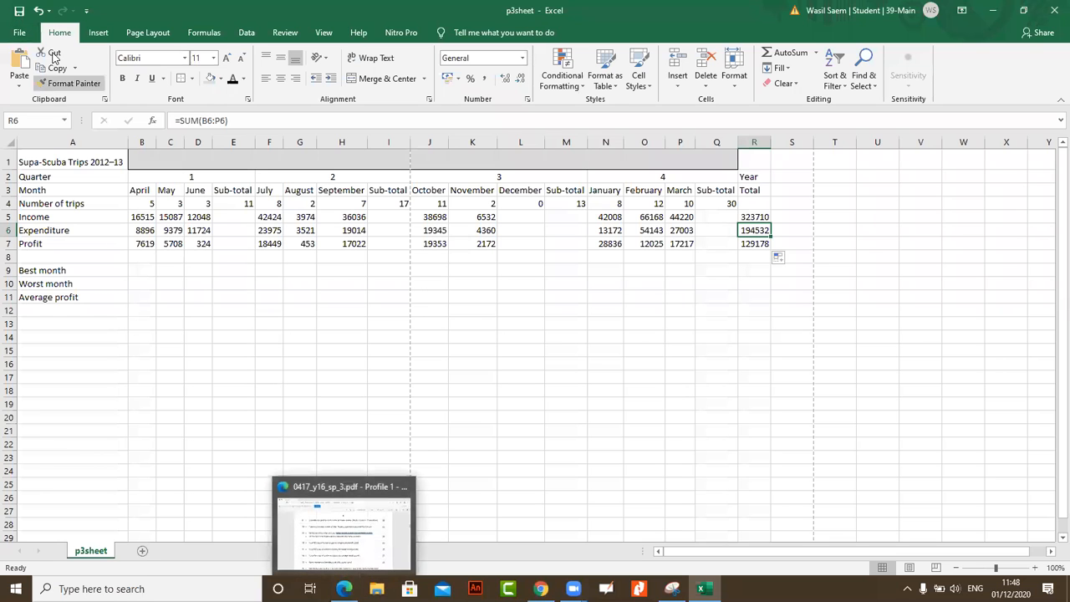
# Review the header and footer in the print page setup, including the custom header's left section, and return to the sheet
pyautogui.click(18, 32)
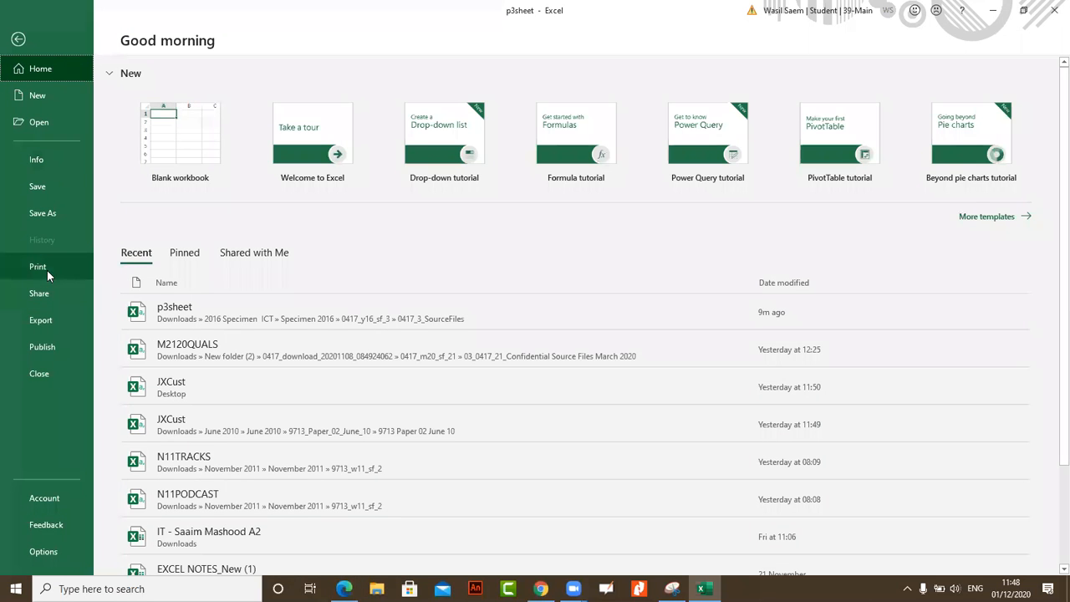
pyautogui.click(47, 268)
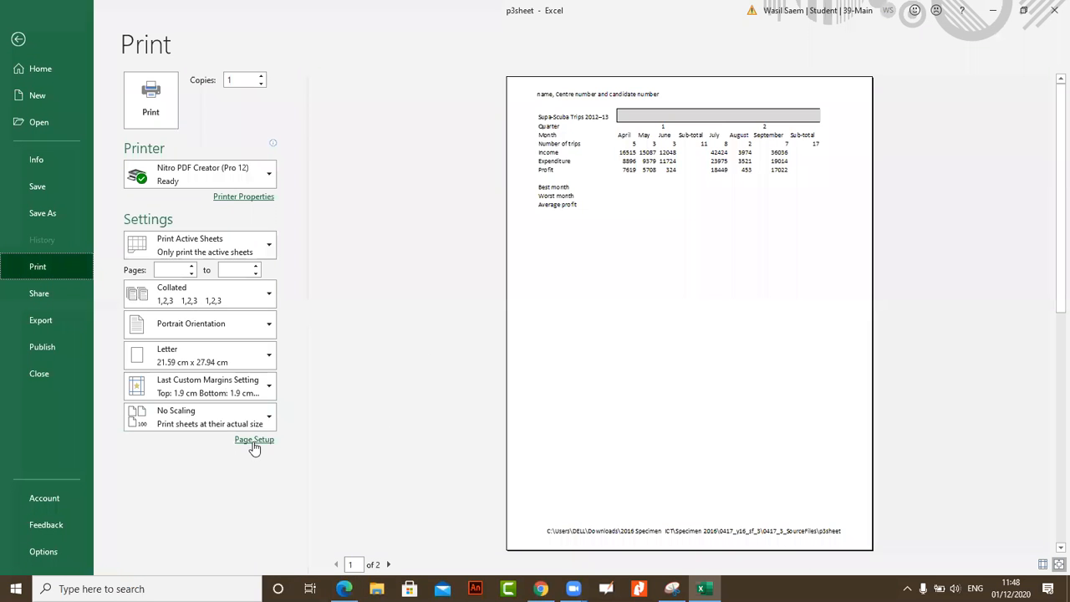
pyautogui.click(254, 441)
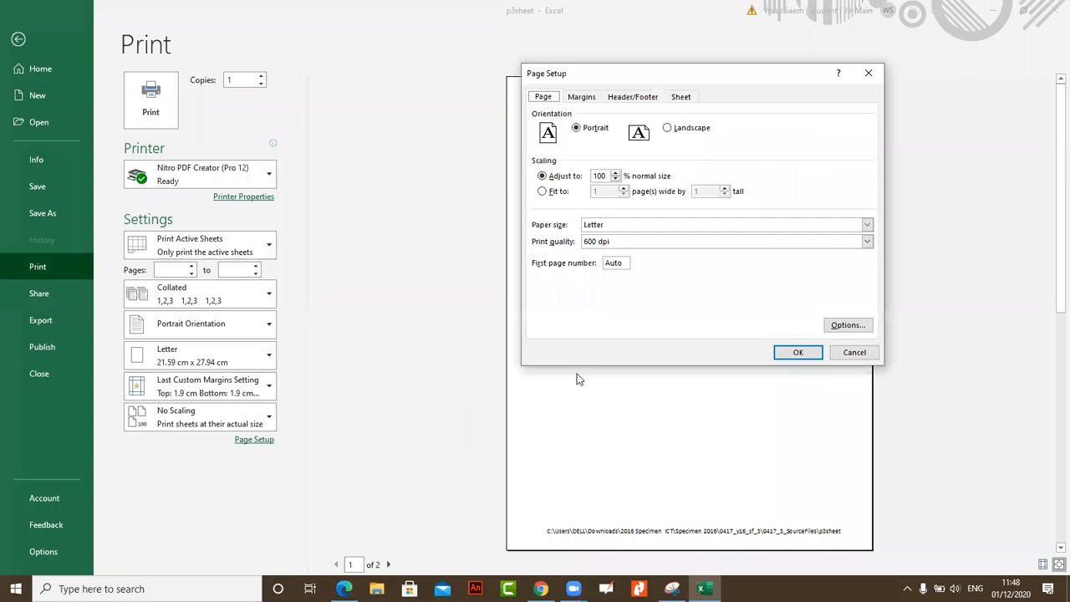
pyautogui.click(628, 99)
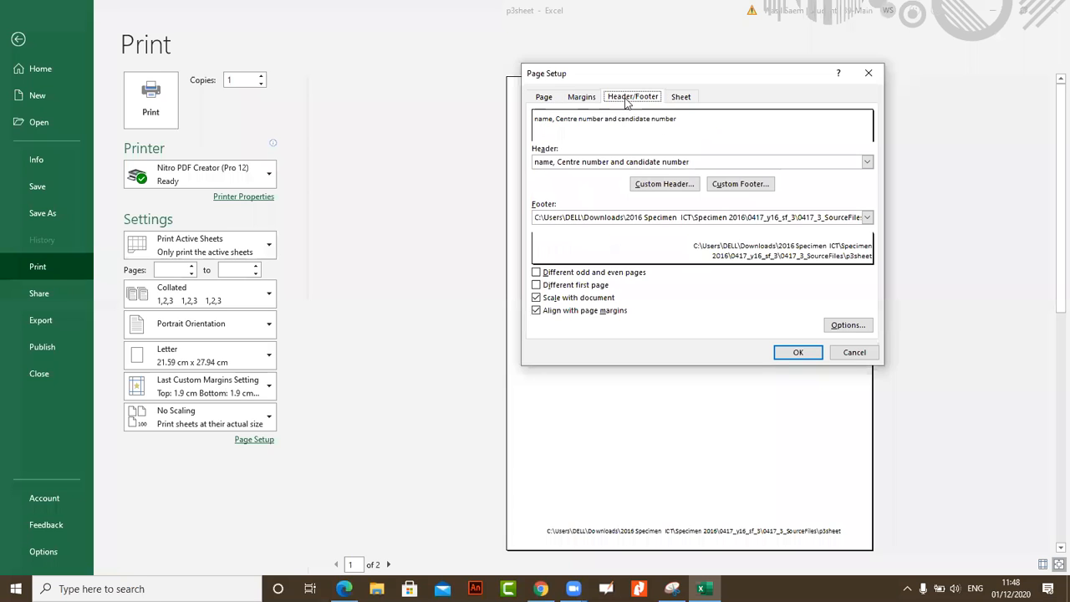
pyautogui.click(692, 186)
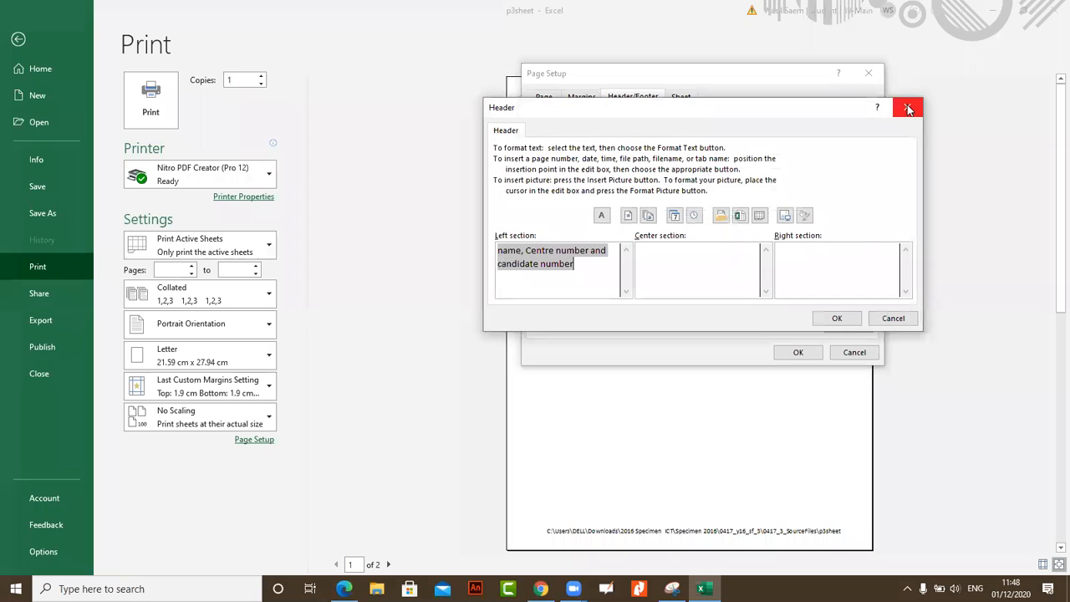
pyautogui.click(907, 108)
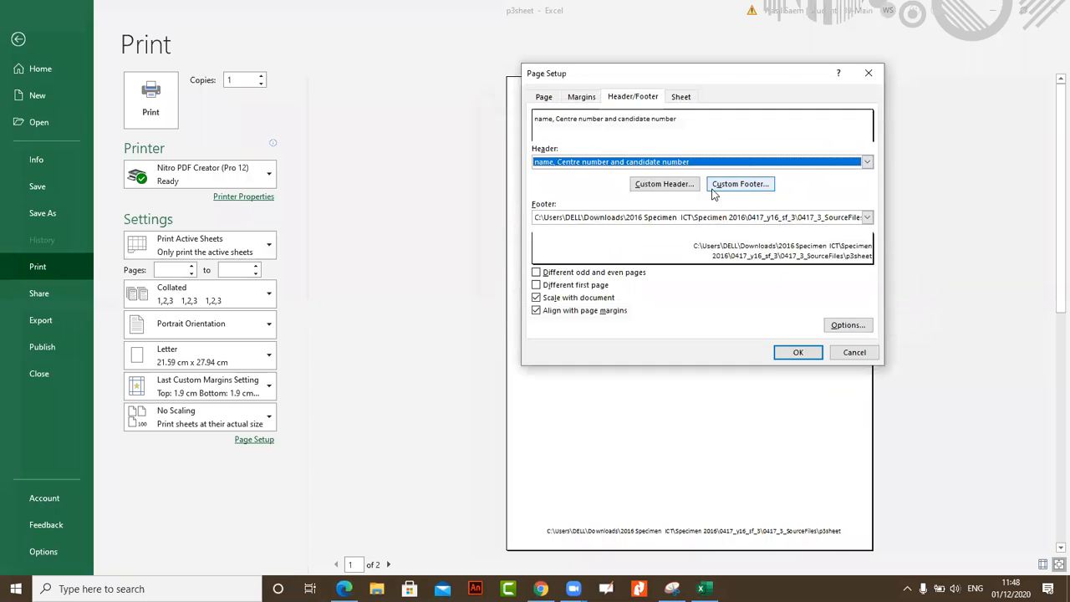
pyautogui.click(853, 352)
pyautogui.click(19, 39)
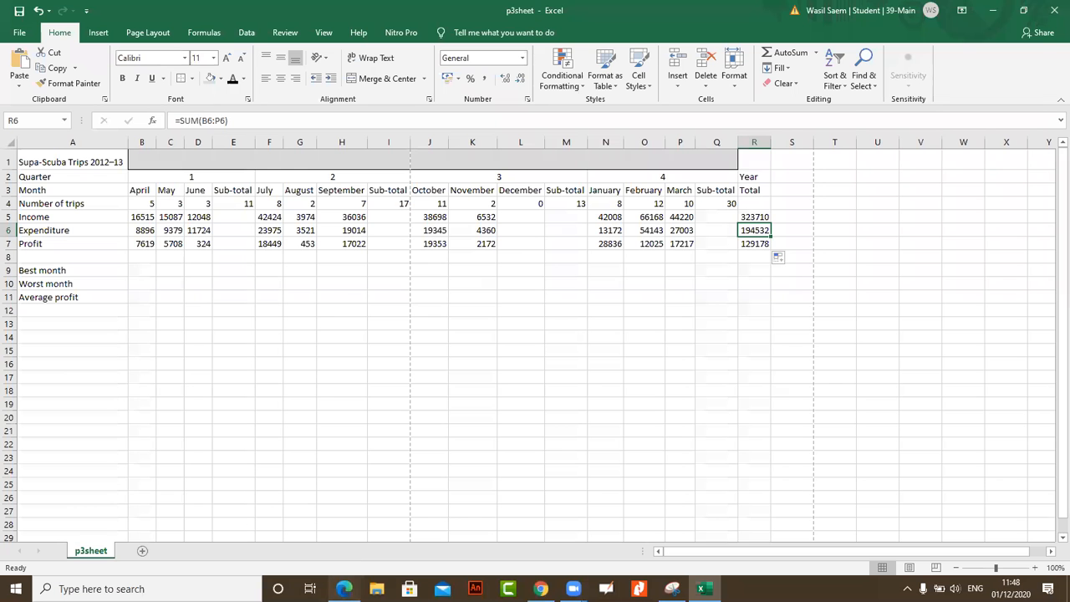
# Switch to the exam paper and read question 12 about the greatest monthly profit in cell B9
pyautogui.hotkey('alt', 'Tab')
pyautogui.scroll(-2, 362, 314)
pyautogui.moveTo(298, 210); pyautogui.dragTo(318, 210)
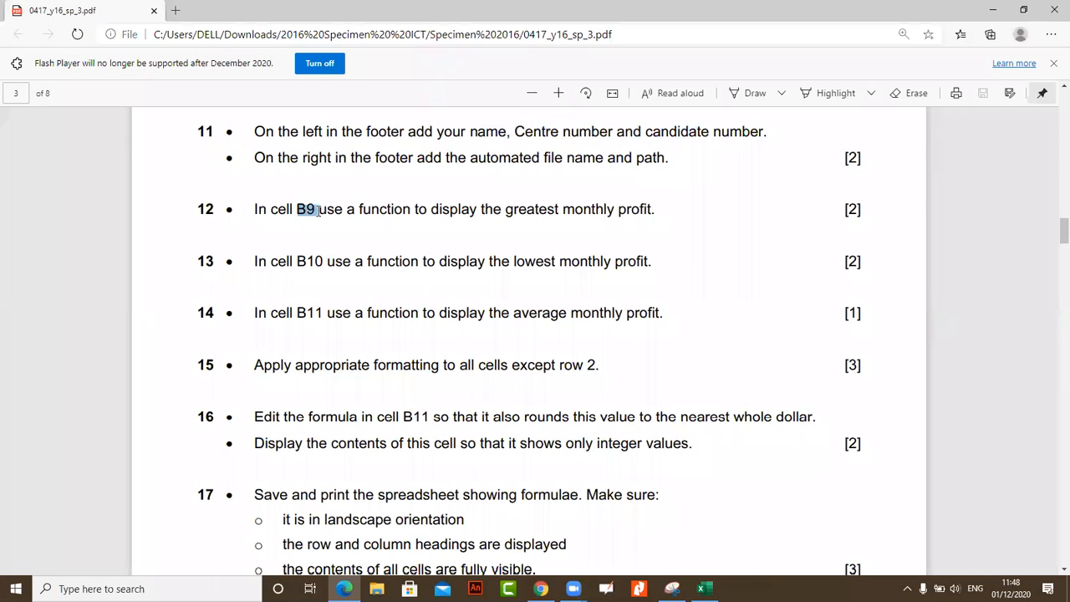
pyautogui.moveTo(506, 209); pyautogui.dragTo(584, 210)
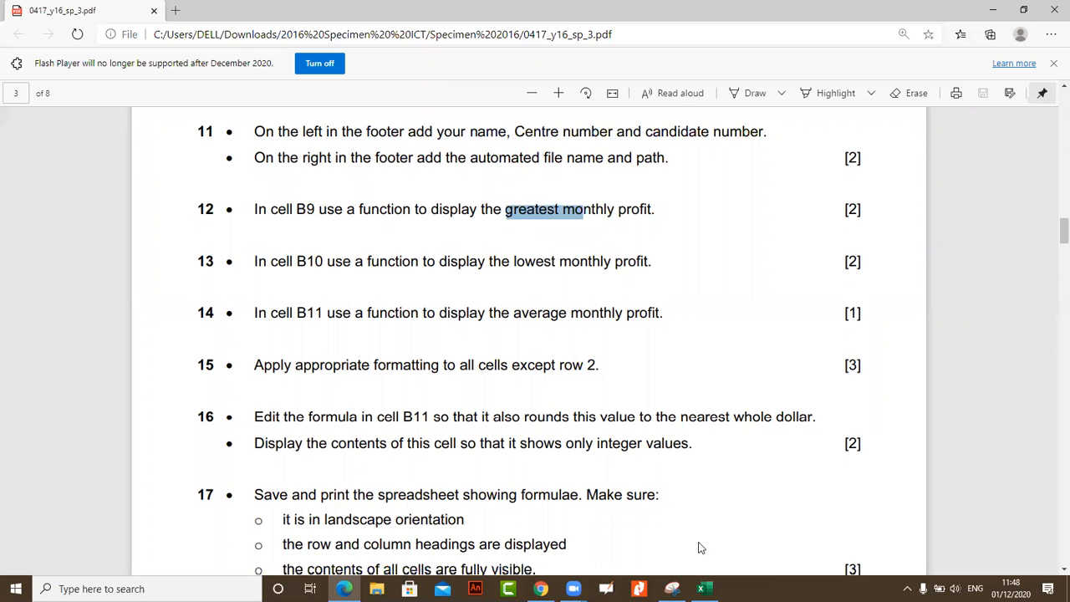
# Return to the workbook and calculate the greatest monthly profit in cell B9 with =MAX(B7:Q7)
pyautogui.click(700, 589)
pyautogui.click(140, 269)
pyautogui.click(193, 120)
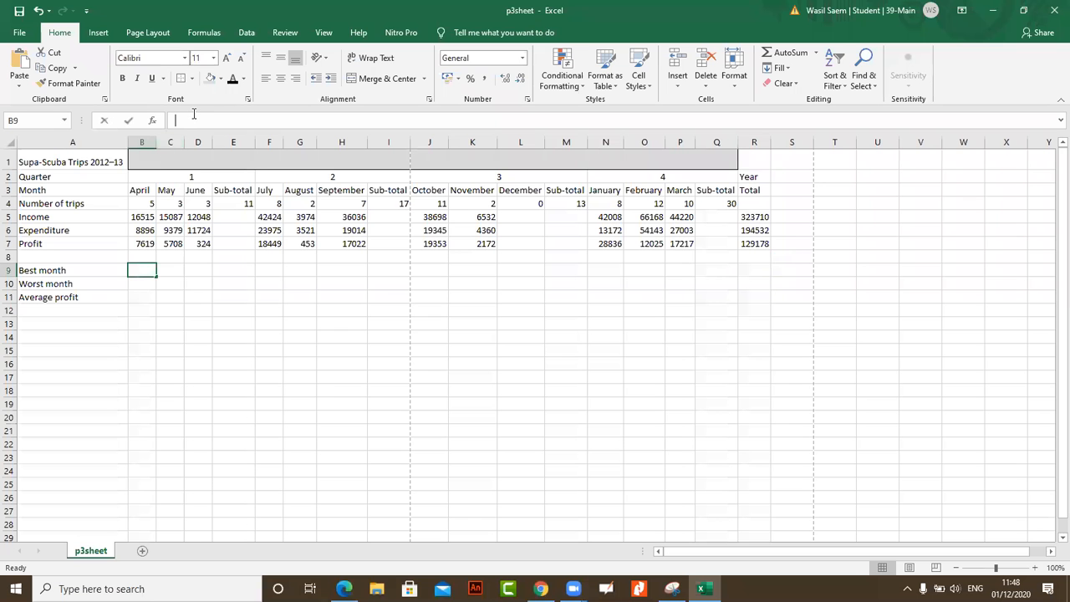
pyautogui.write('=')
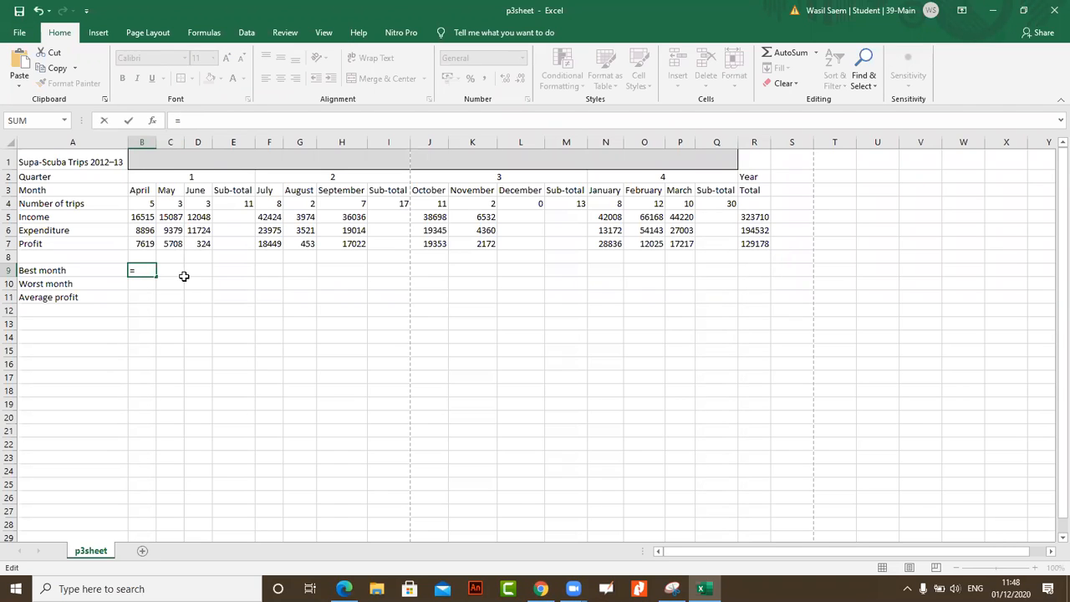
pyautogui.write('MA')
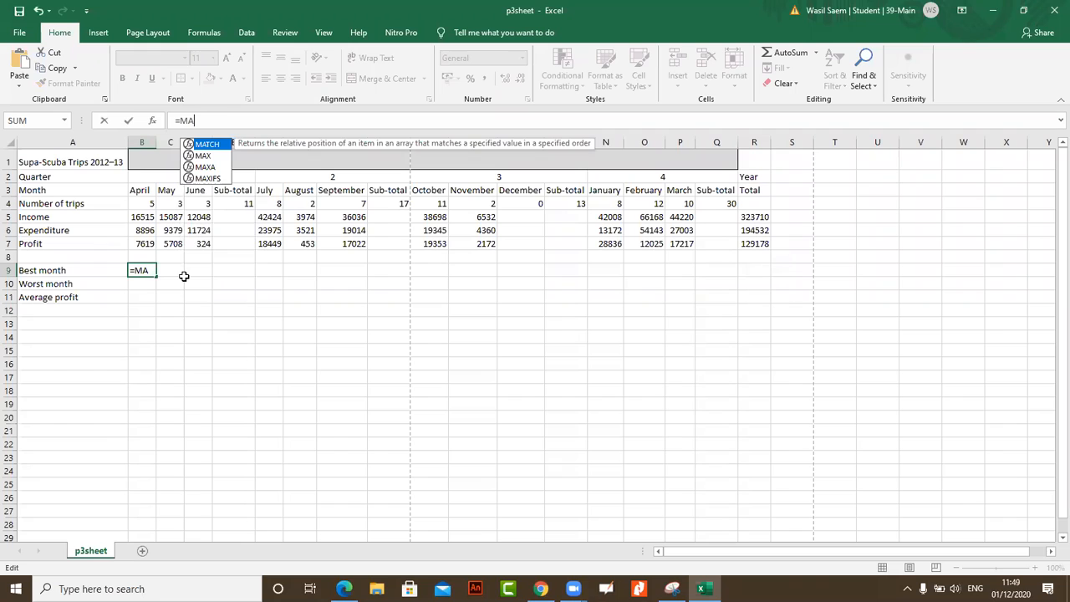
pyautogui.write('X')
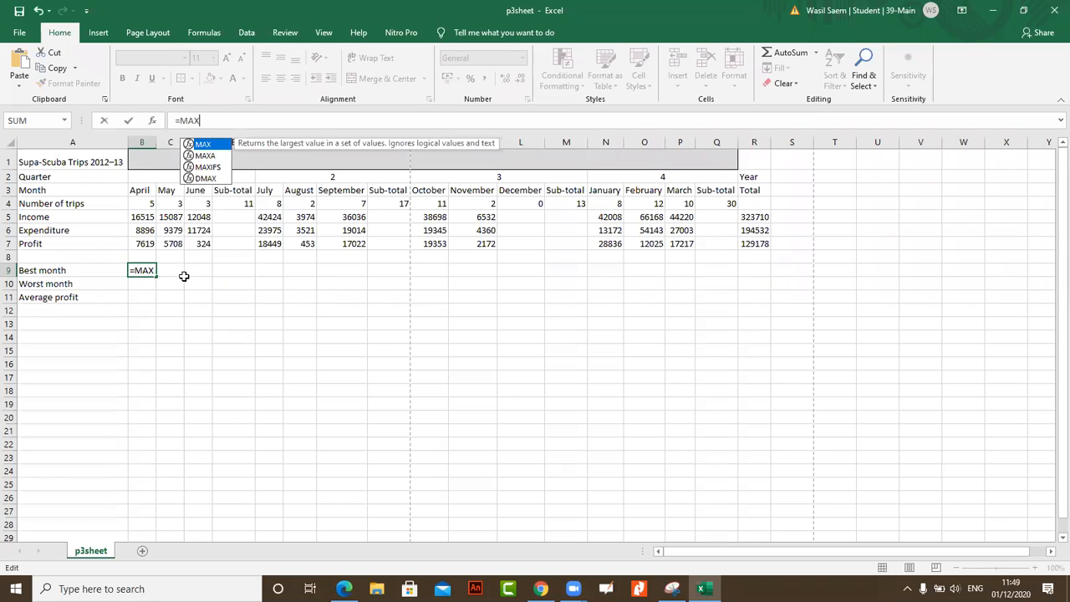
pyautogui.write('(')
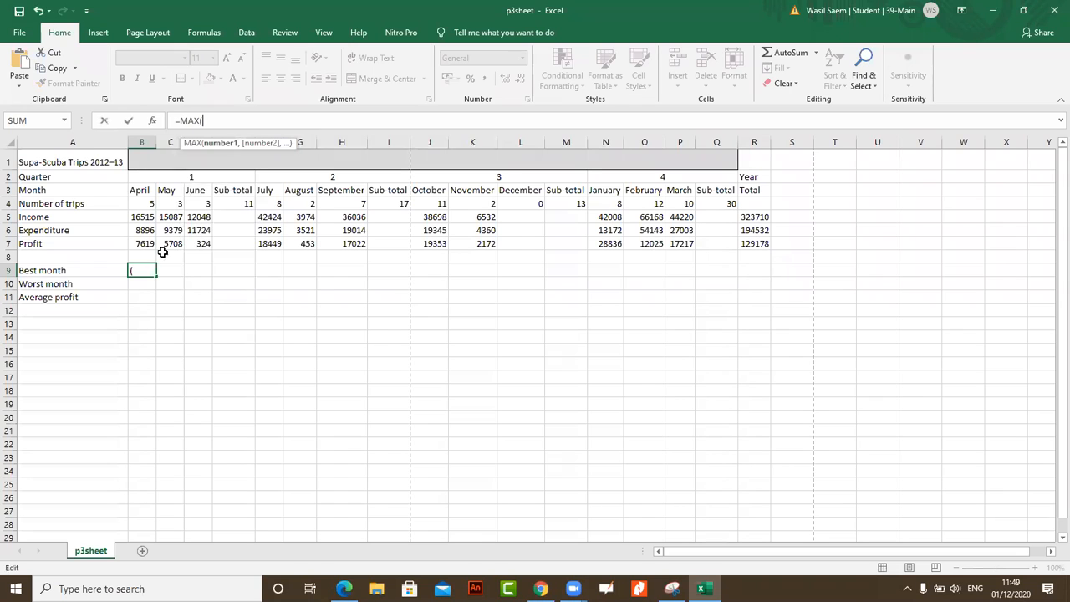
pyautogui.moveTo(143, 244); pyautogui.dragTo(698, 243)
pyautogui.press('Return')
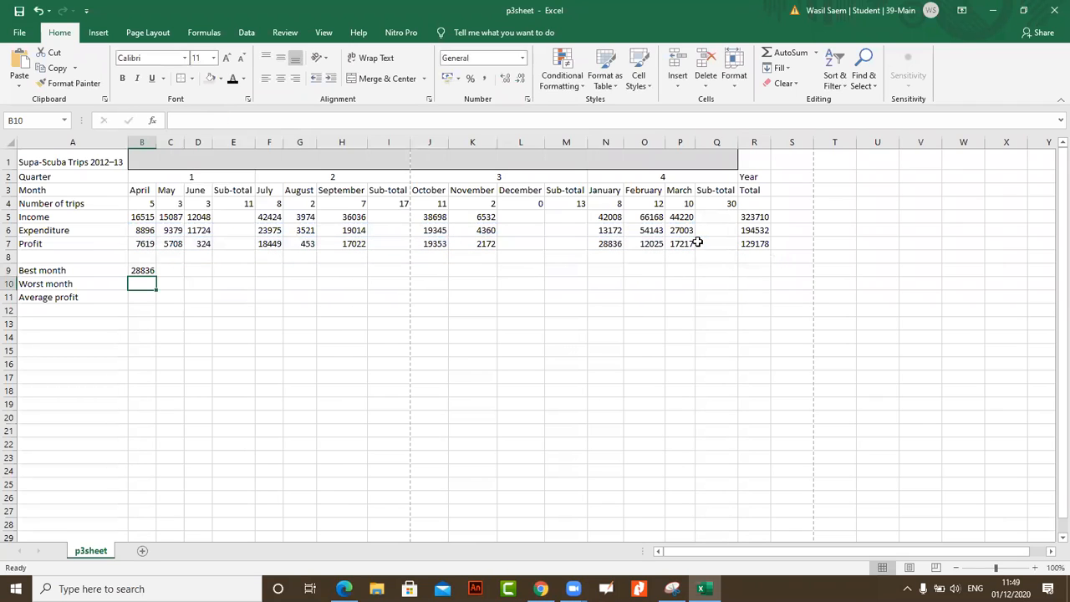
pyautogui.click(142, 271)
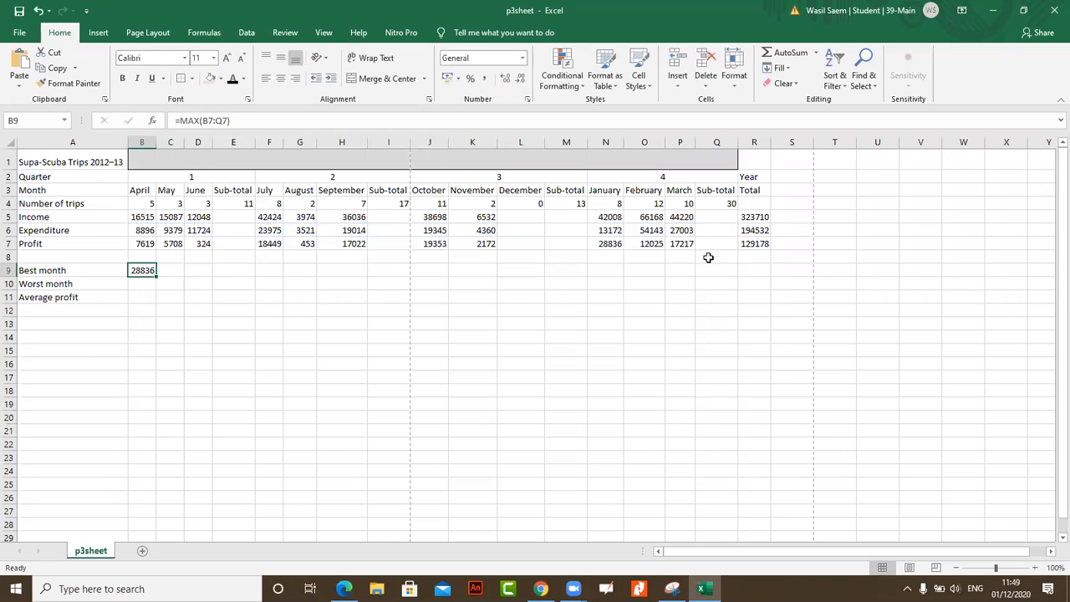
# Switch to the exam paper and read question 13 about the lowest monthly profit in cell B10
pyautogui.click(343, 587)
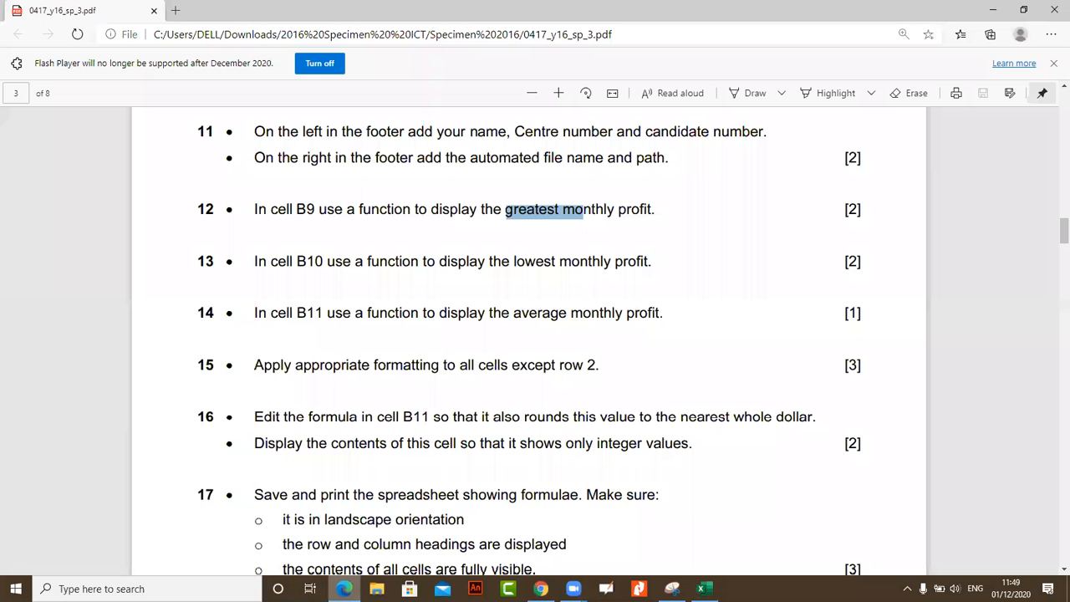
pyautogui.moveTo(309, 261); pyautogui.dragTo(357, 263)
pyautogui.click(608, 290)
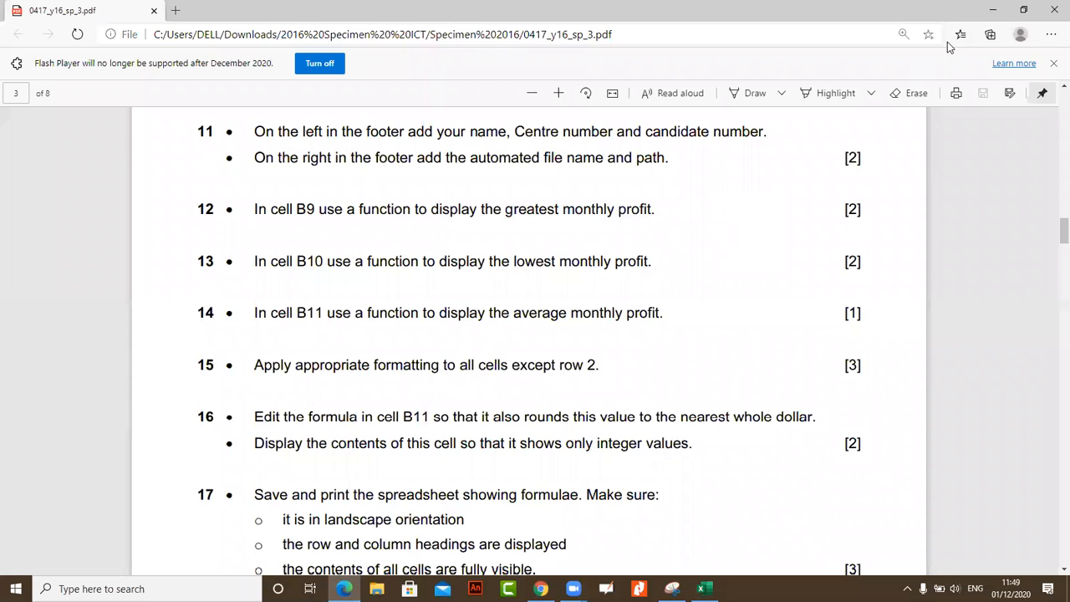
# Return to the workbook and calculate the lowest monthly profit in cell B10 with the MIN function over the monthly profits in row 7
pyautogui.click(993, 10)
pyautogui.click(147, 284)
pyautogui.click(205, 123)
pyautogui.write('=MIN')
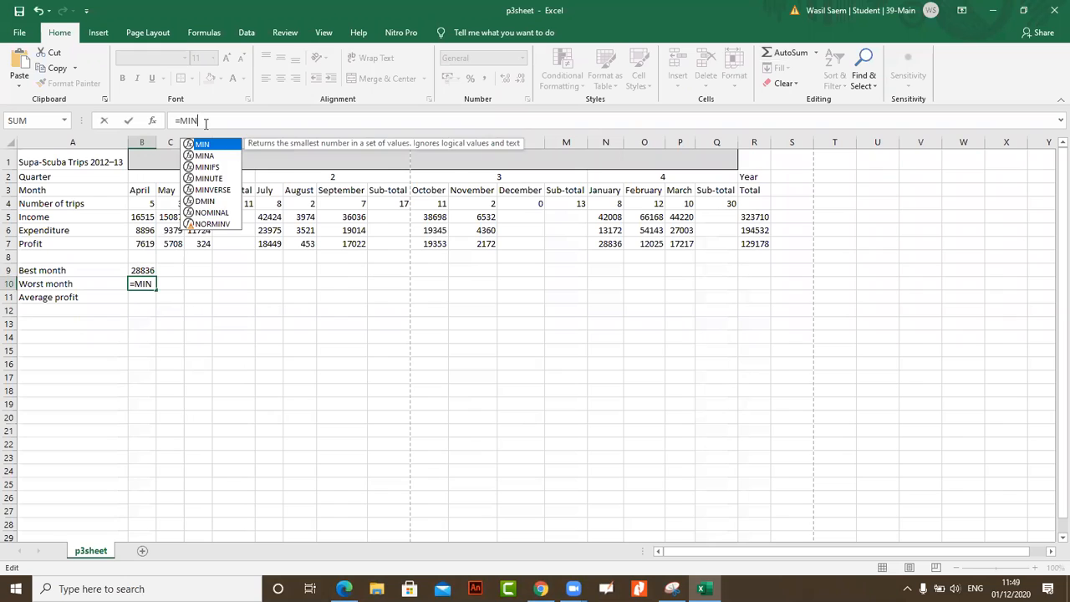
pyautogui.write('(')
pyautogui.moveTo(140, 243); pyautogui.dragTo(688, 251)
pyautogui.press('Return')
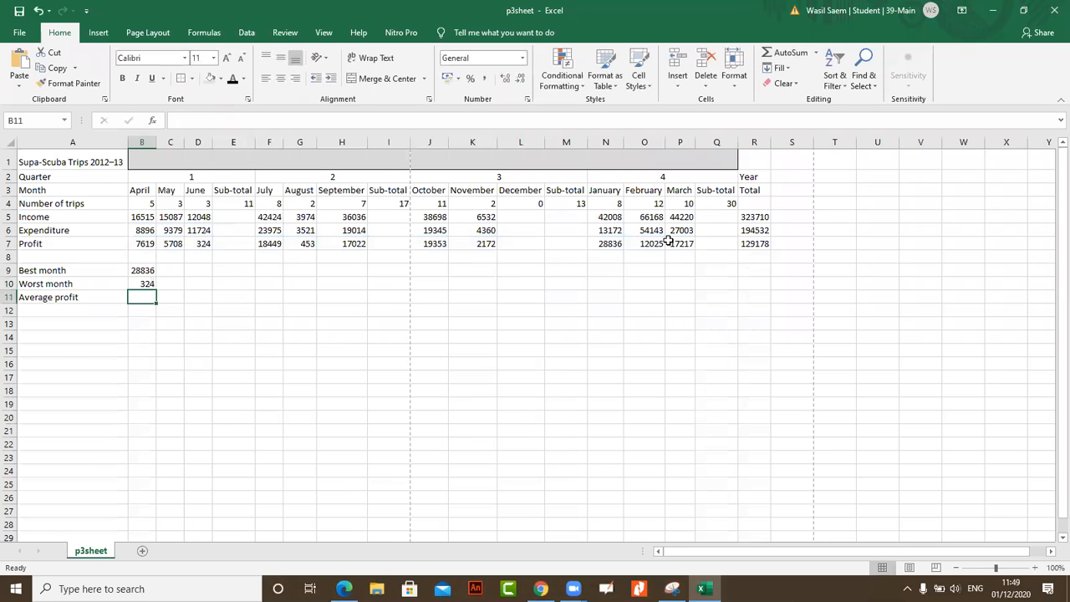
pyautogui.click(138, 281)
# Switch to the exam paper and read question 14 about the average monthly profit in cell B11, then return to the workbook
pyautogui.click(343, 589)
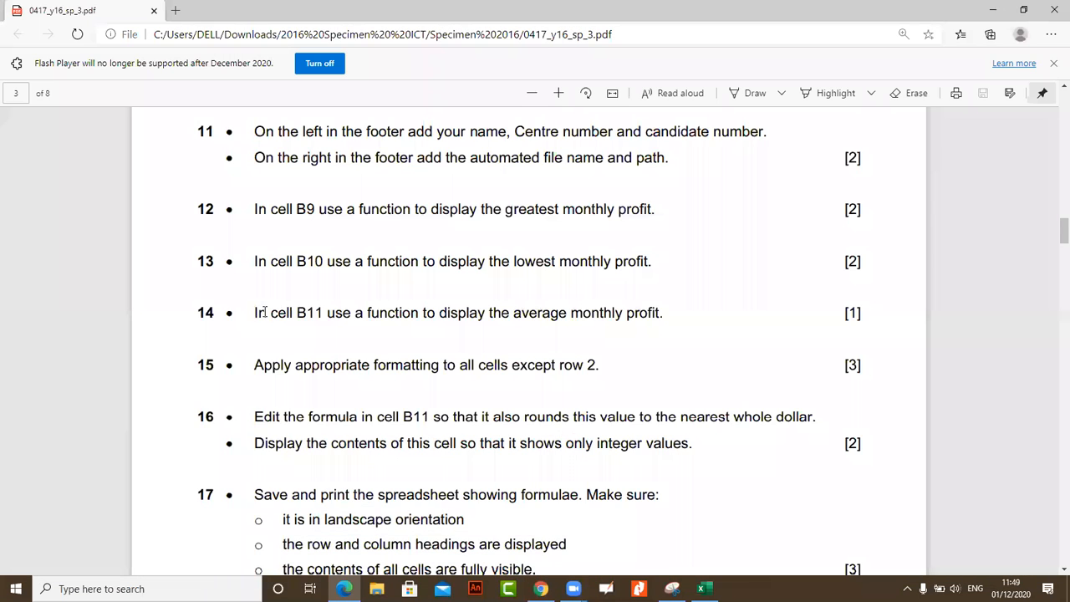
pyautogui.moveTo(257, 313); pyautogui.dragTo(599, 315)
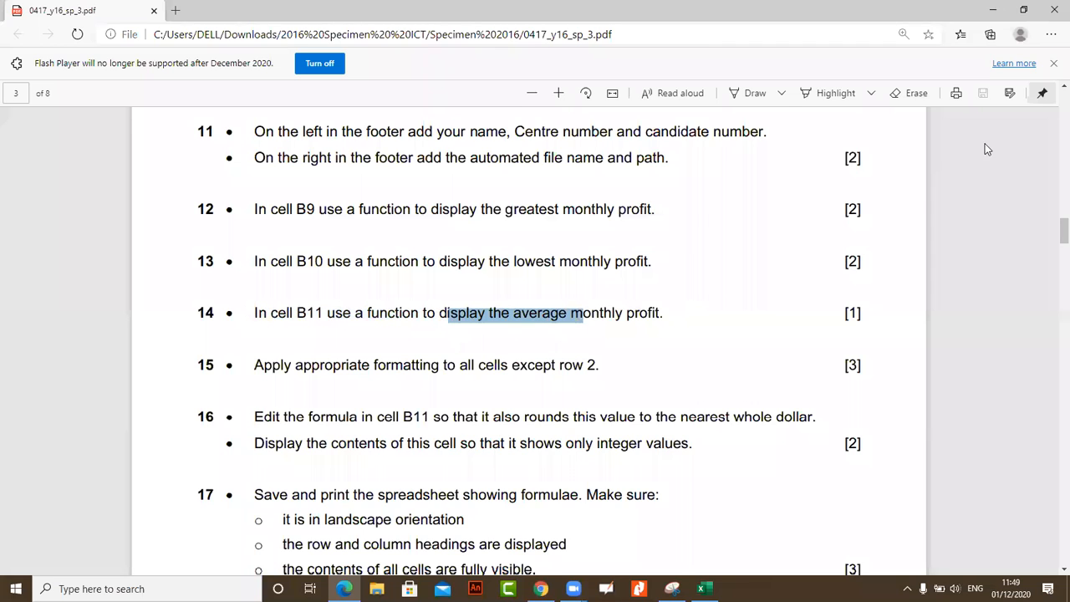
pyautogui.click(988, 10)
# Calculate the average monthly profit in cell B11 with the AVERAGE function over B7:P7
pyautogui.click(148, 297)
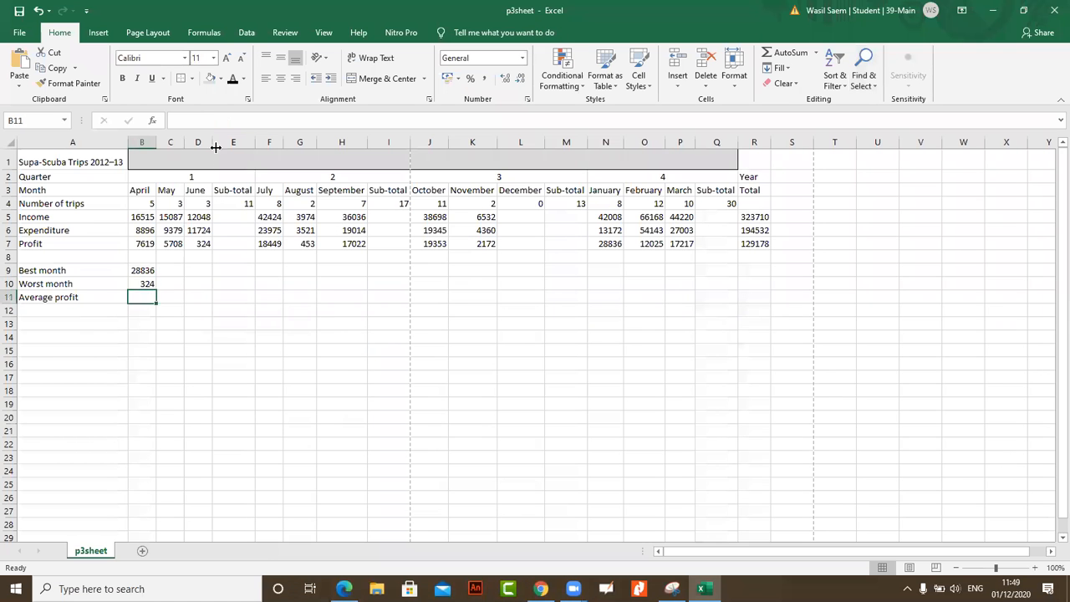
pyautogui.click(228, 122)
pyautogui.write('=')
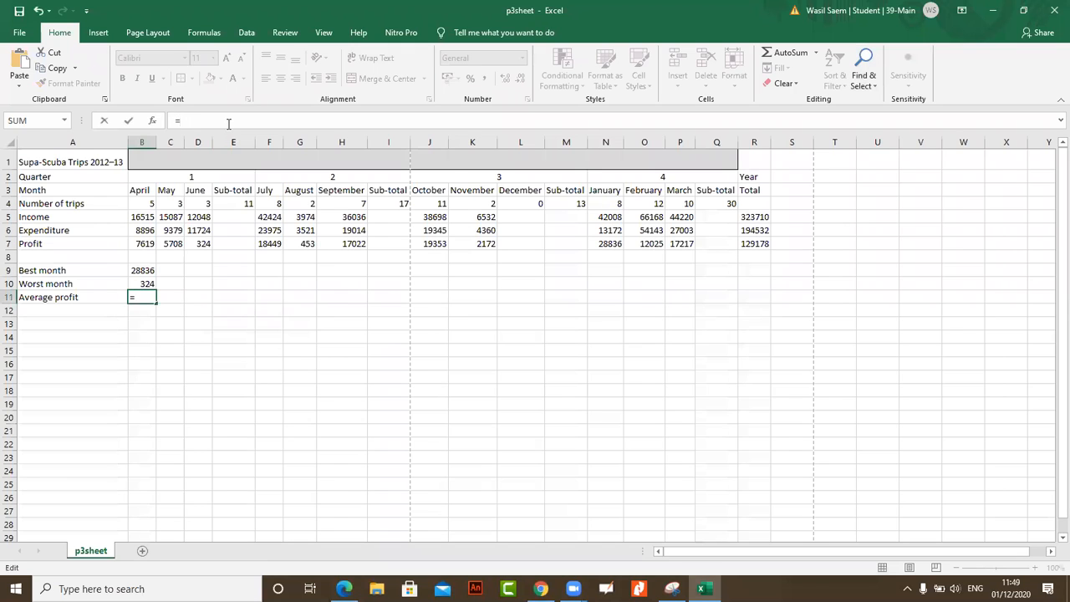
pyautogui.write('AV')
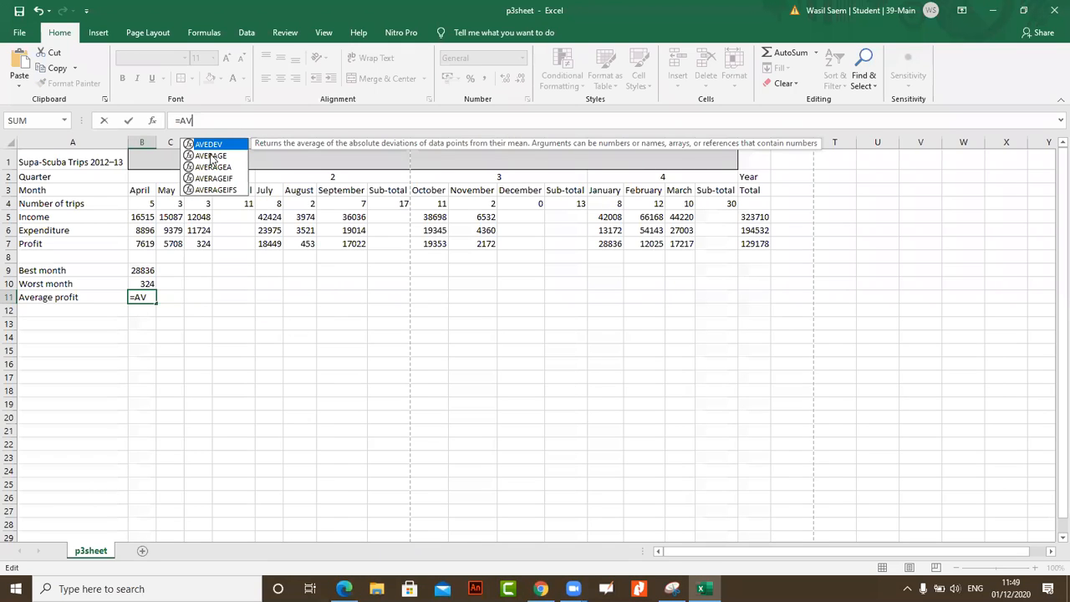
pyautogui.doubleClick(211, 155)
pyautogui.moveTo(140, 244); pyautogui.dragTo(685, 245)
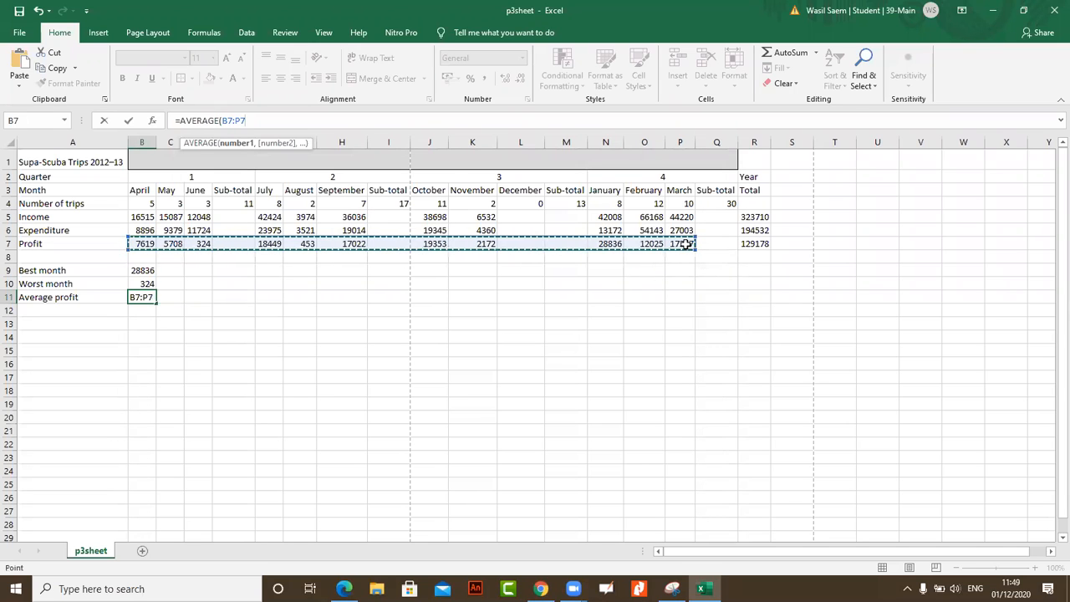
pyautogui.press('Return')
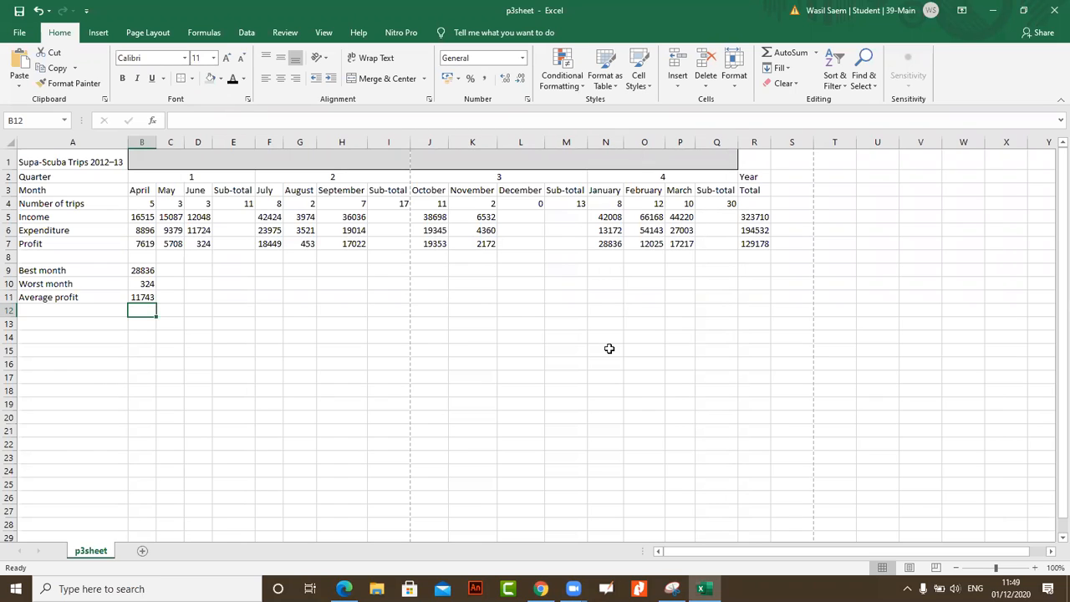
# Switch to the exam paper and check question 15 on cell formatting against the currency instructions at the start of Task 2
pyautogui.click(356, 583)
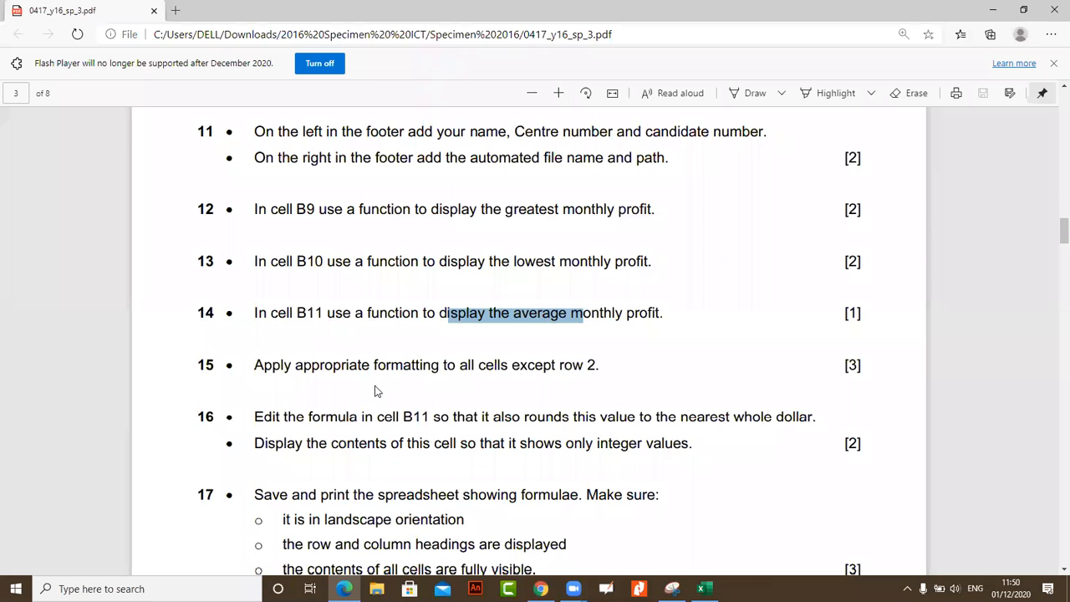
pyautogui.scroll(-1, 398, 322)
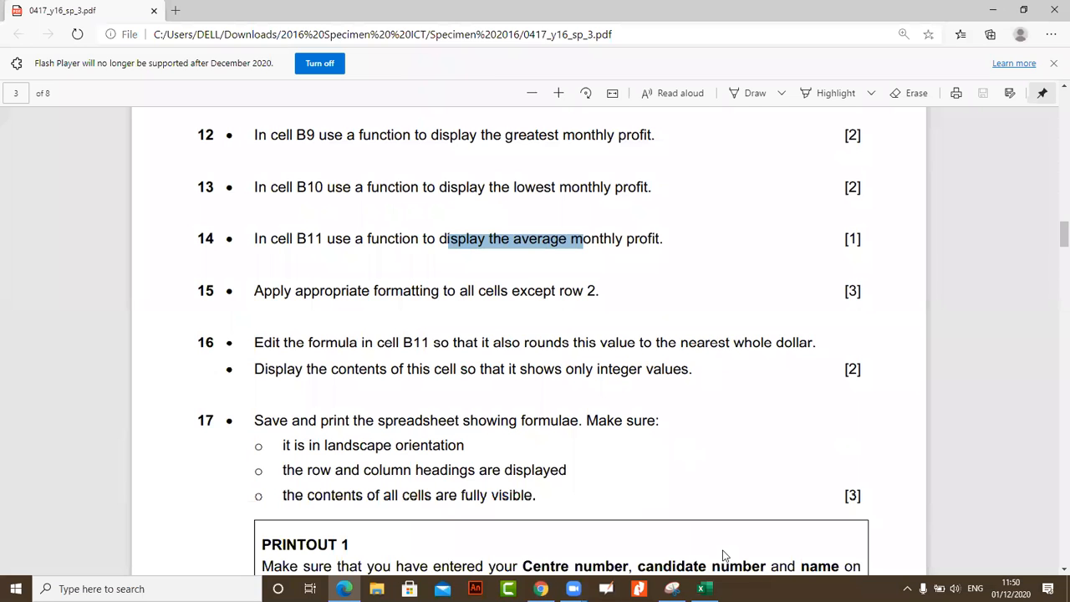
pyautogui.scroll(10, 437, 447)
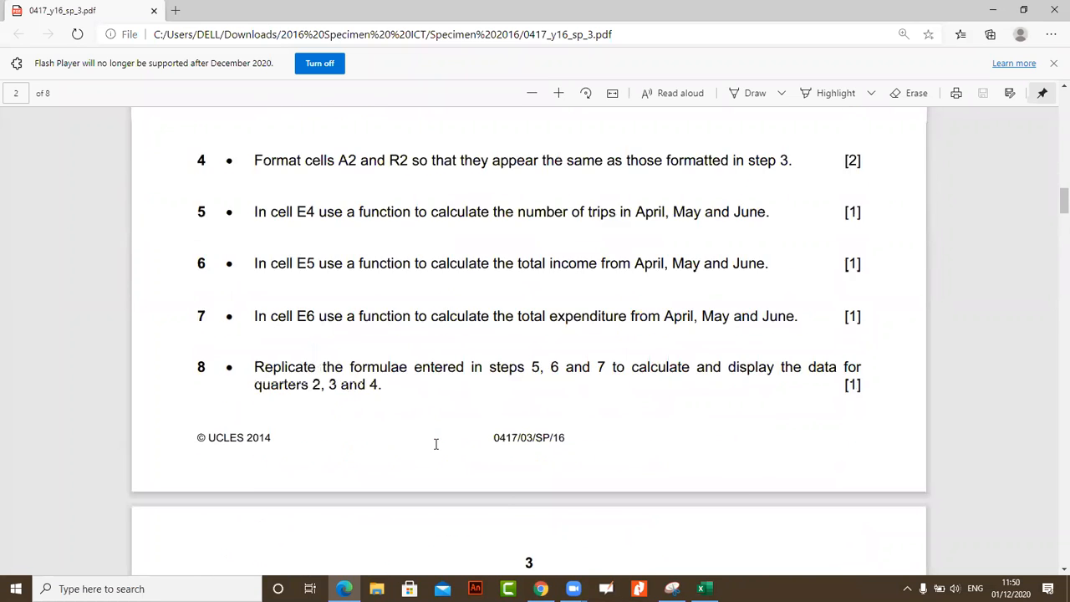
pyautogui.scroll(5, 435, 444)
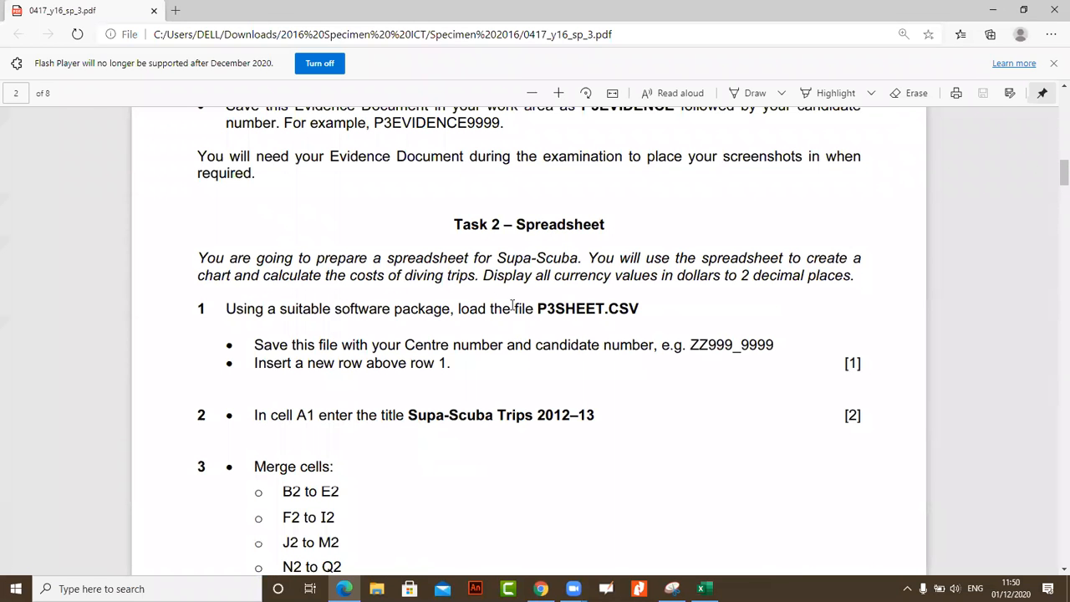
pyautogui.scroll(-15, 482, 413)
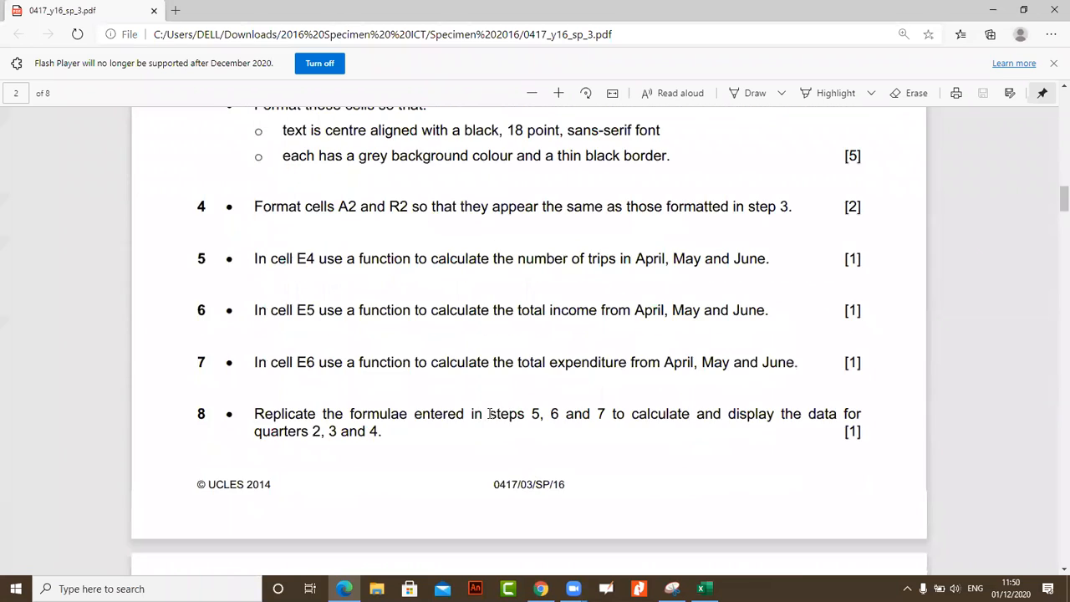
pyautogui.scroll(-1, 520, 541)
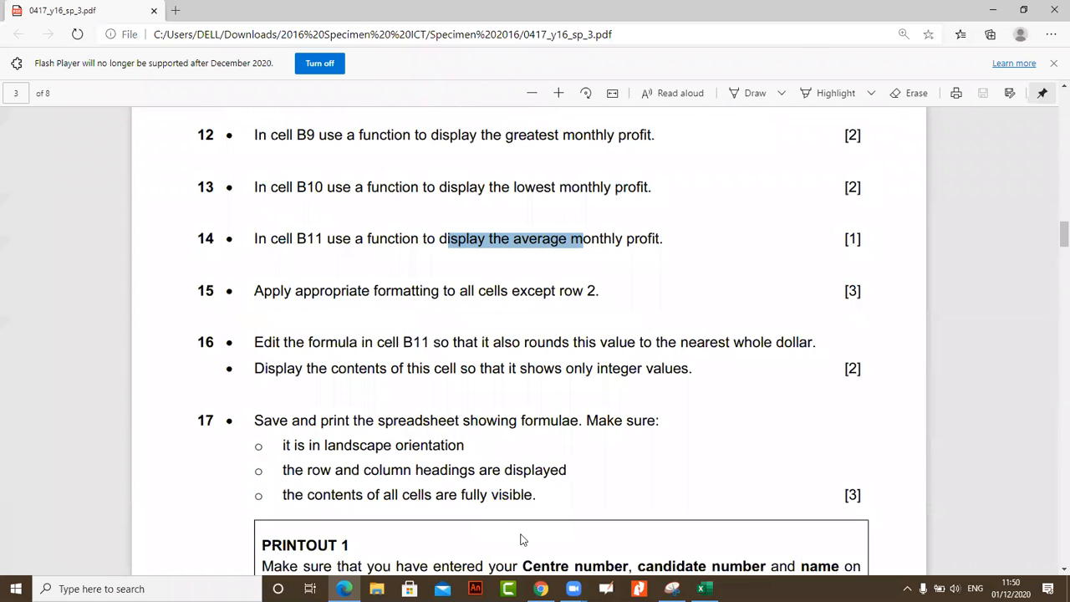
# Return to the workbook and choose the Currency number format for the profit results in B9:B11
pyautogui.hotkey('alt', 'Tab')
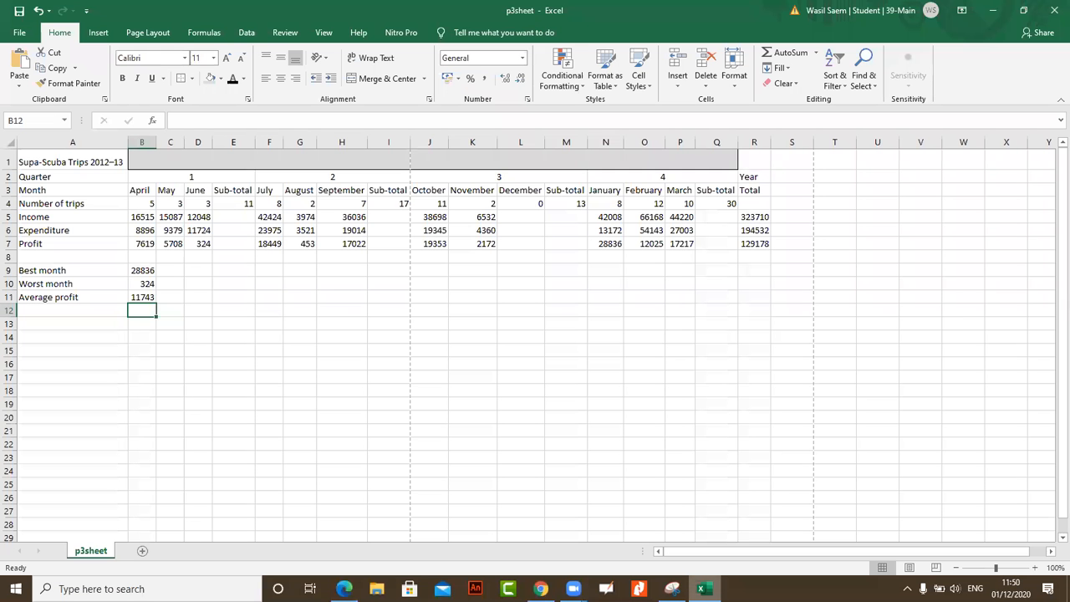
pyautogui.moveTo(141, 270); pyautogui.dragTo(140, 298)
pyautogui.rightClick(142, 276)
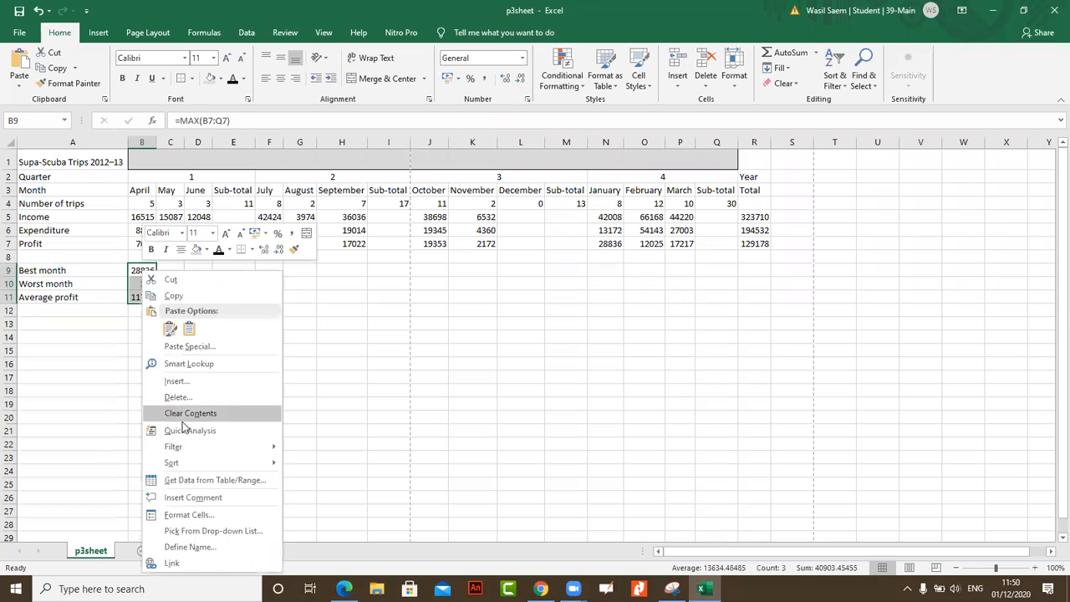
pyautogui.click(205, 515)
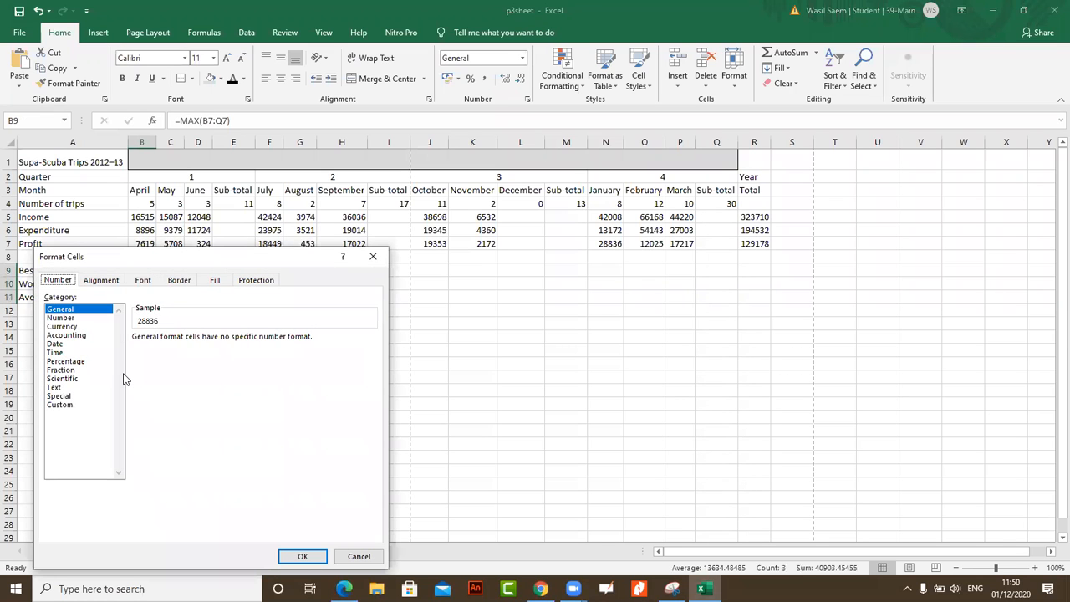
pyautogui.click(63, 327)
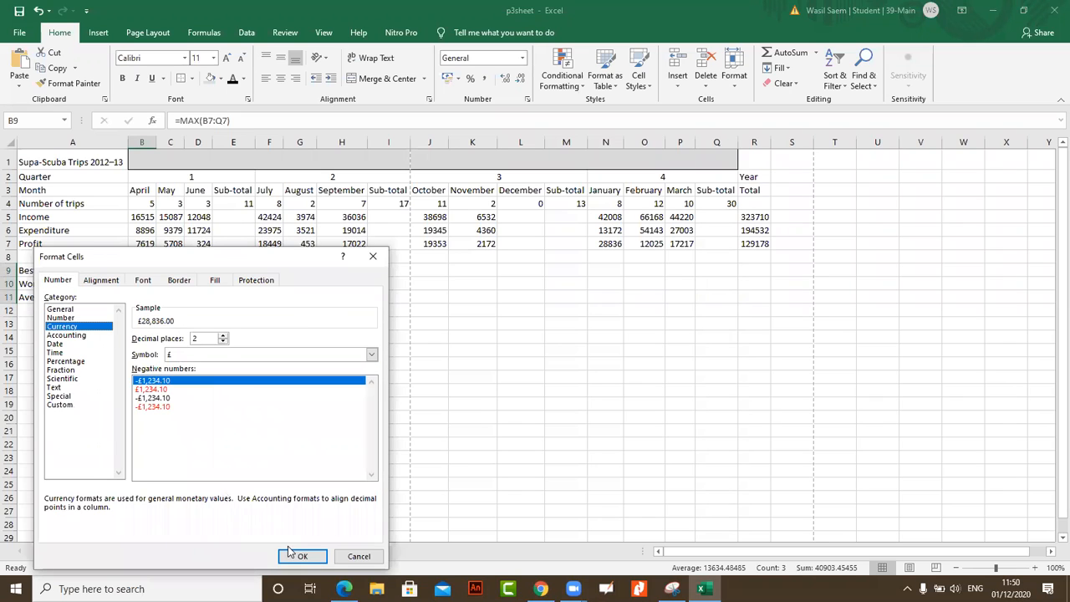
# Set the currency symbol to $ English (United States) and apply the format to B9:B11
pyautogui.click(370, 355)
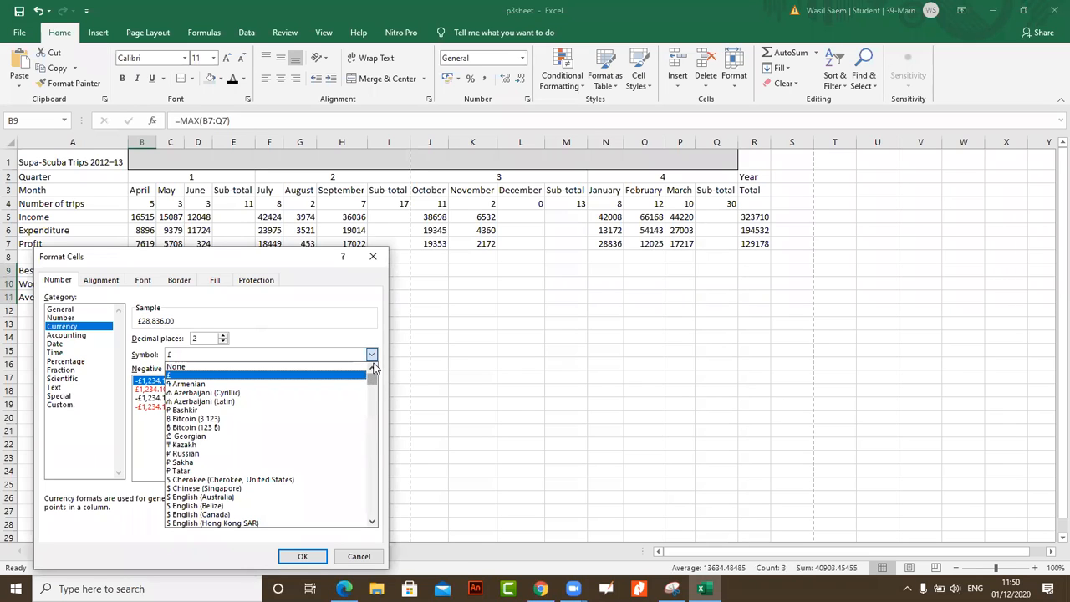
pyautogui.scroll(-2, 312, 435)
pyautogui.scroll(-3, 312, 434)
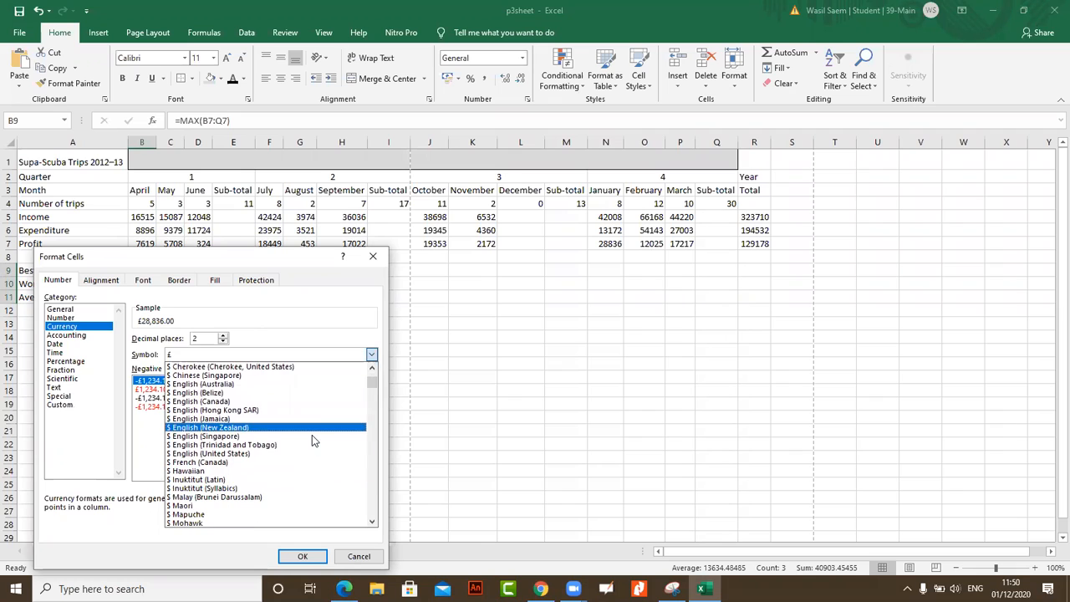
pyautogui.scroll(1, 312, 440)
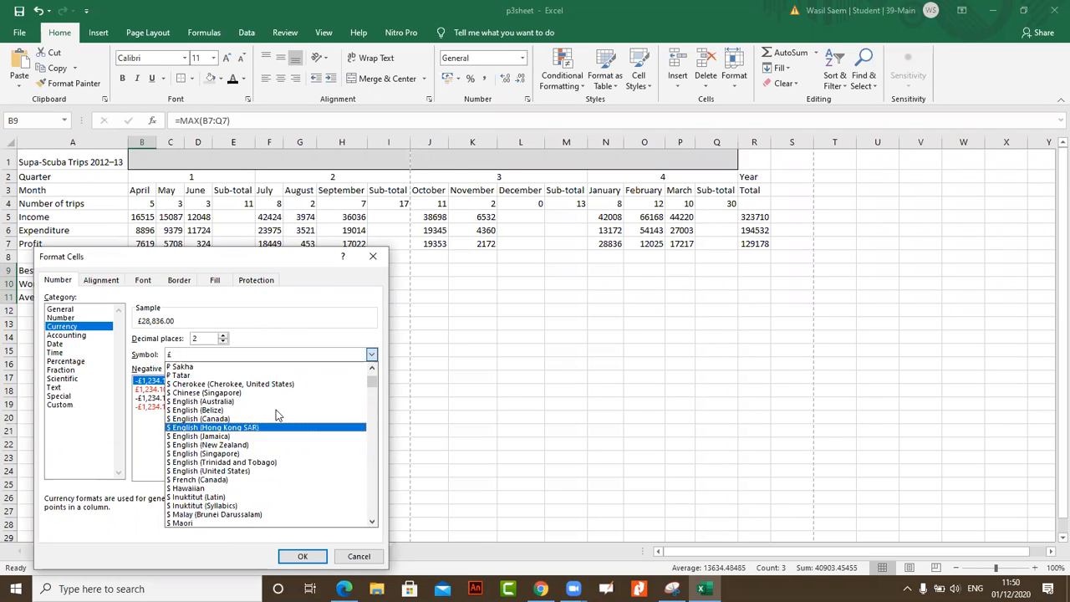
pyautogui.scroll(-2, 289, 446)
pyautogui.scroll(-6, 288, 447)
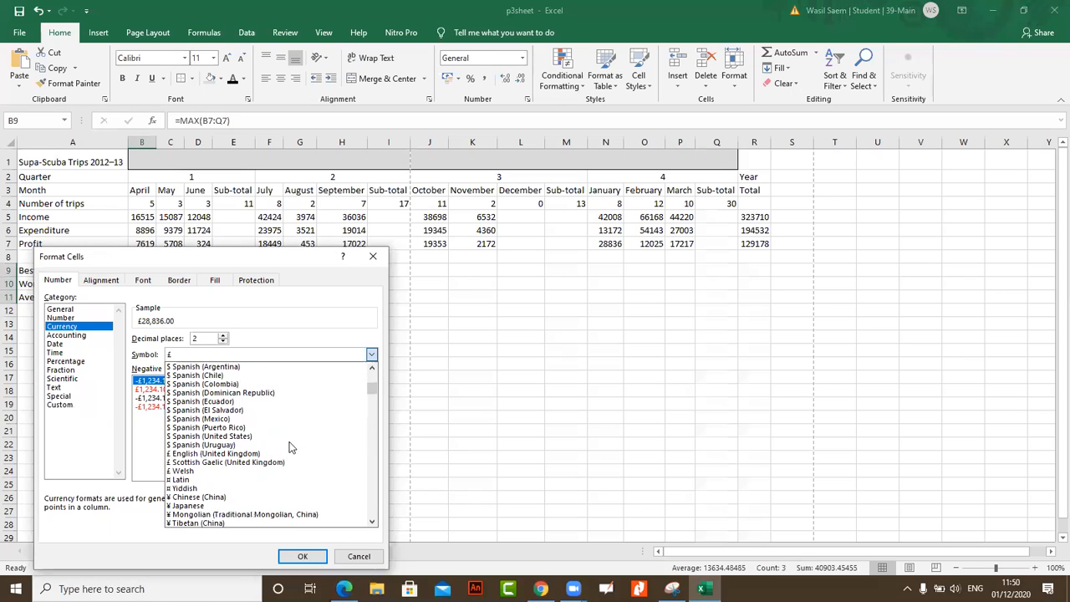
pyautogui.scroll(7, 291, 447)
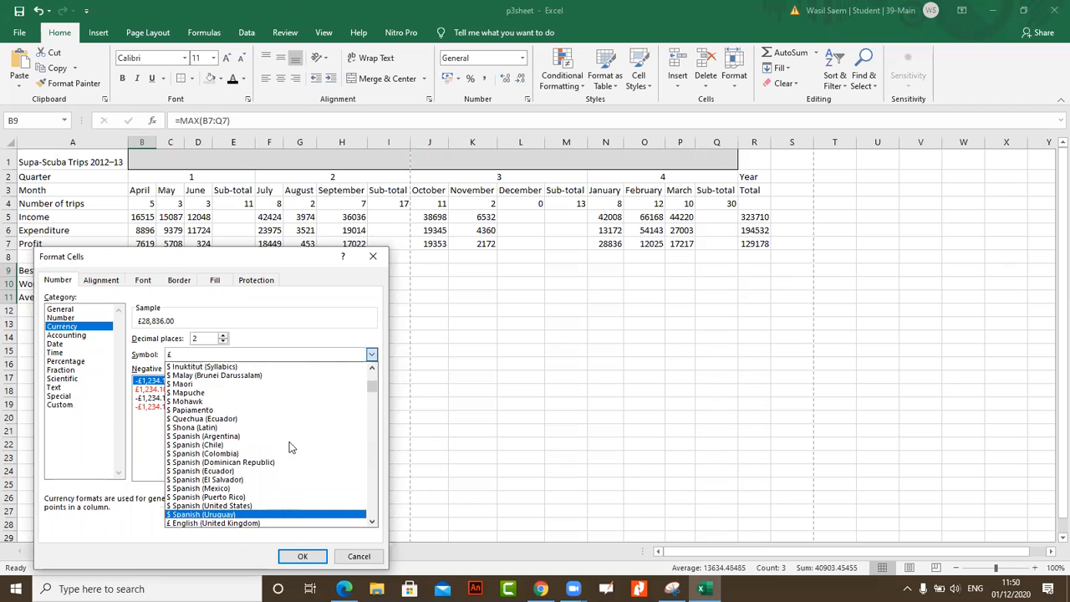
pyautogui.scroll(4, 289, 448)
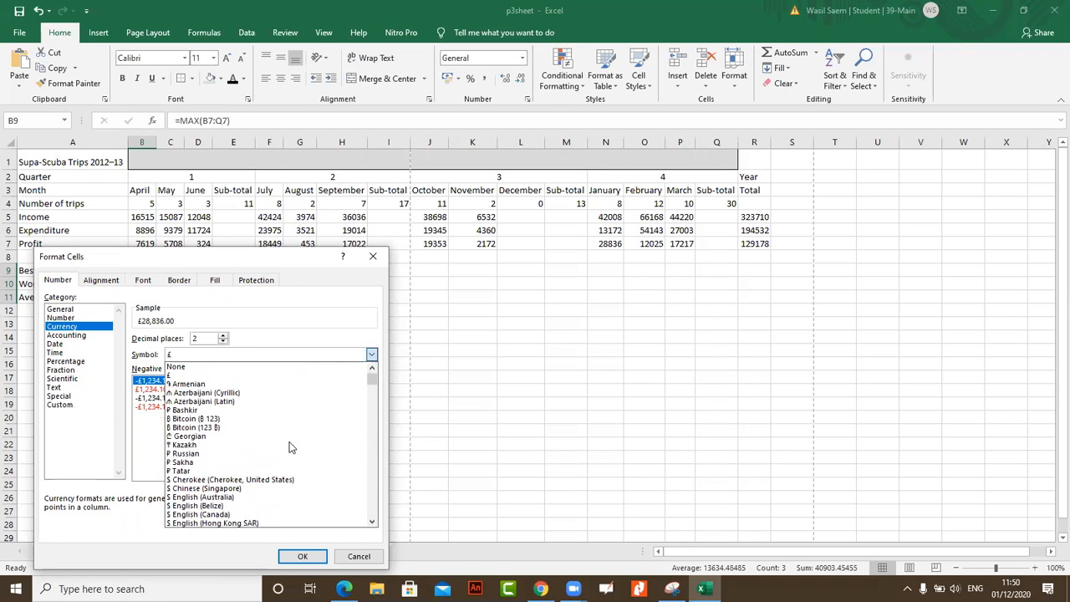
pyautogui.scroll(-1, 290, 447)
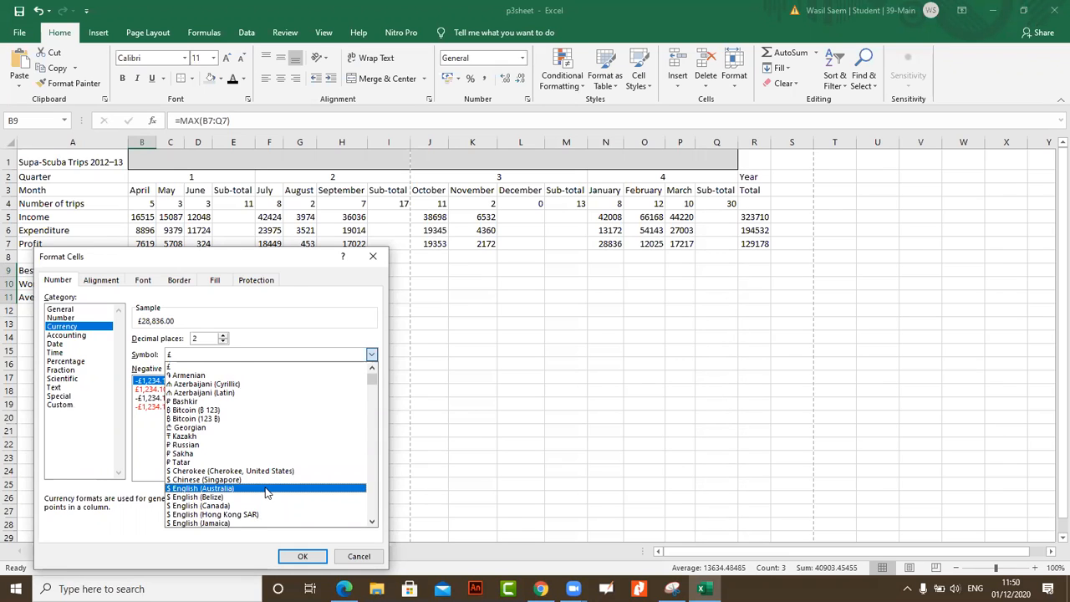
pyautogui.scroll(-4, 266, 492)
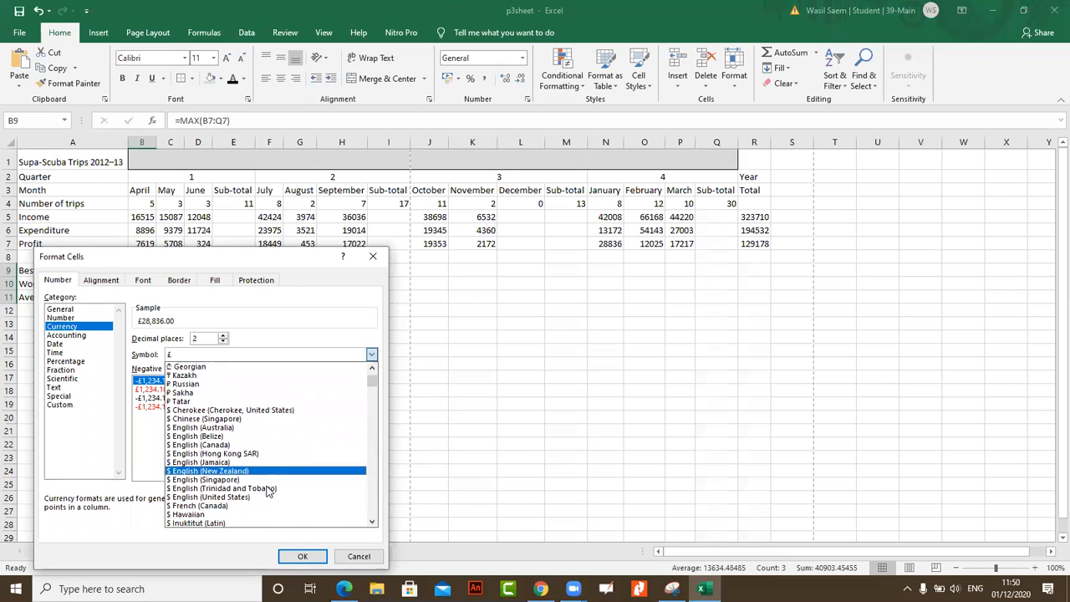
pyautogui.click(266, 496)
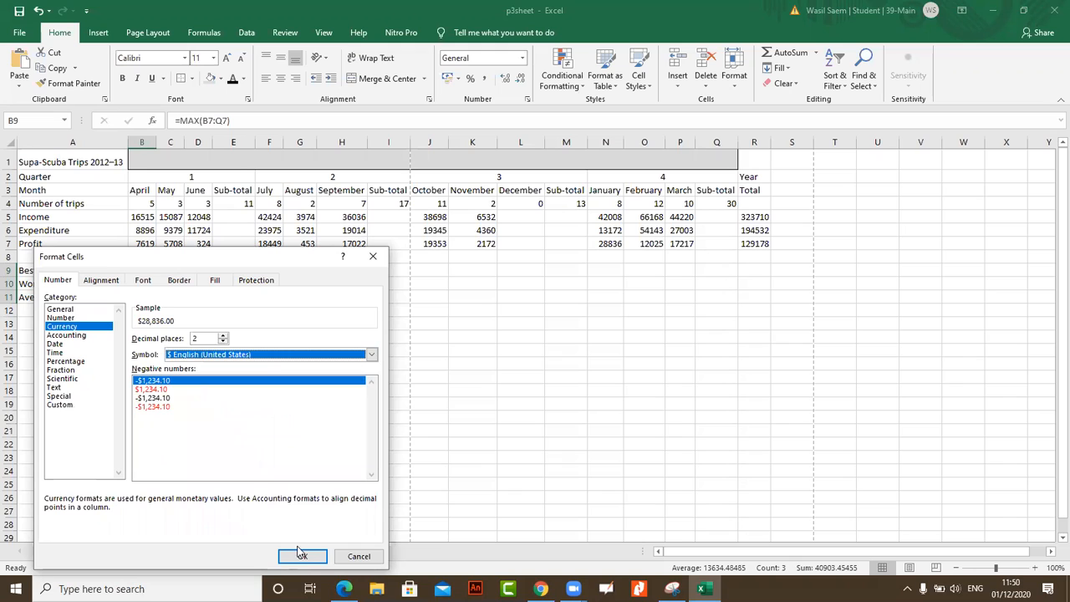
pyautogui.click(301, 555)
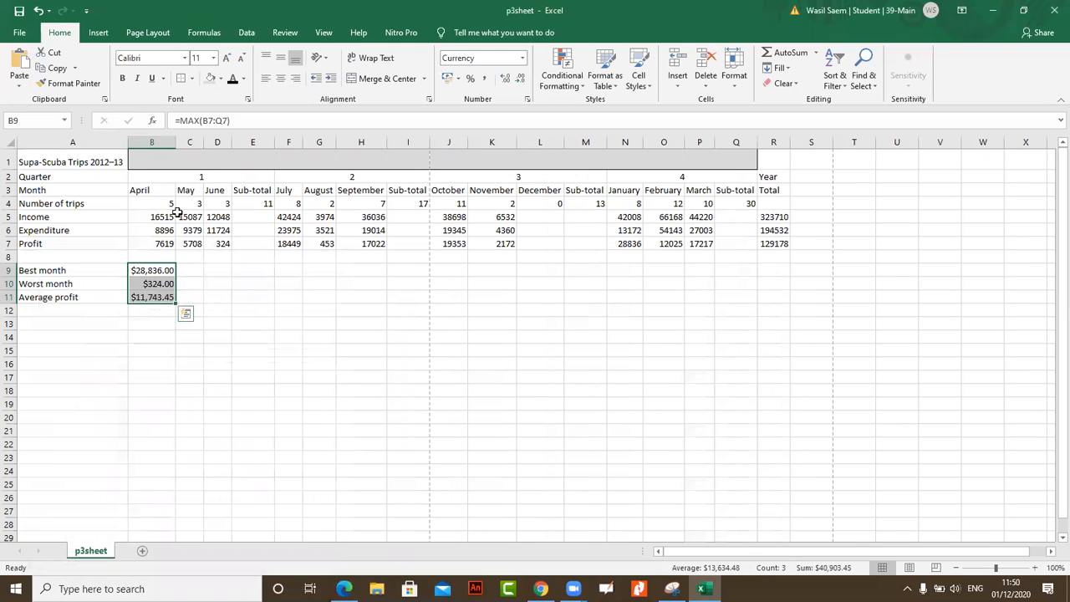
pyautogui.click(579, 337)
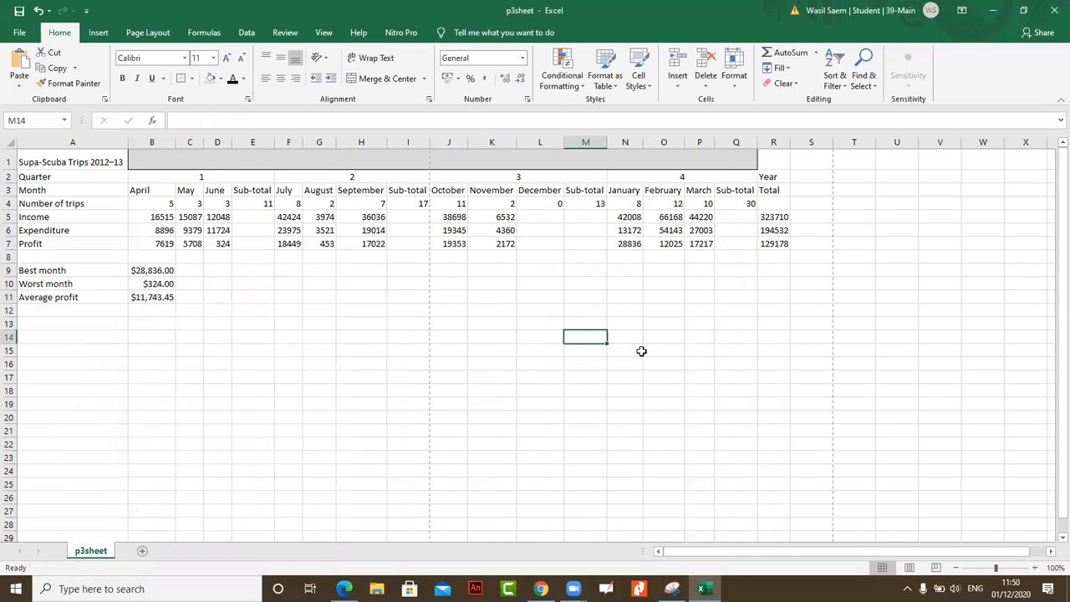
# Switch to the exam paper, read question 16 about rounding the formula in cell B11, and return to the workbook
pyautogui.click(345, 587)
pyautogui.scroll(-1, 373, 418)
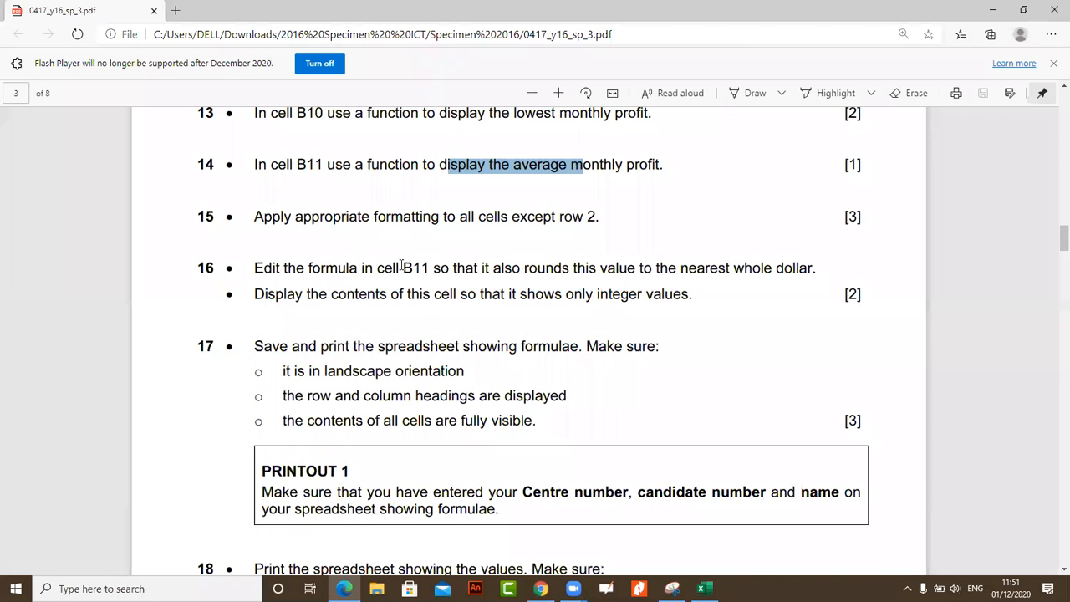
pyautogui.moveTo(345, 588)
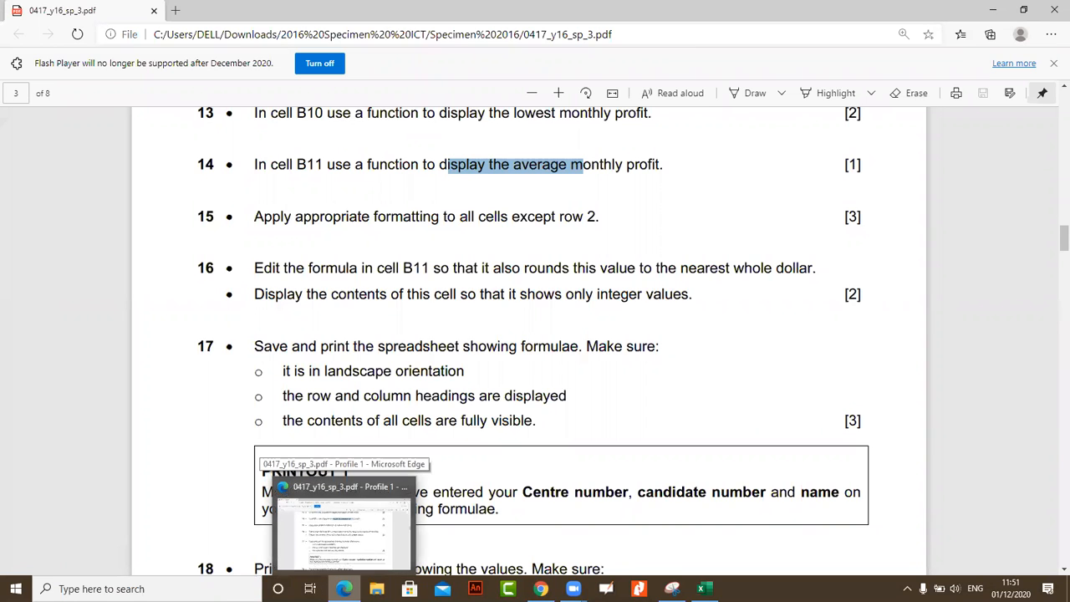
pyautogui.click(345, 588)
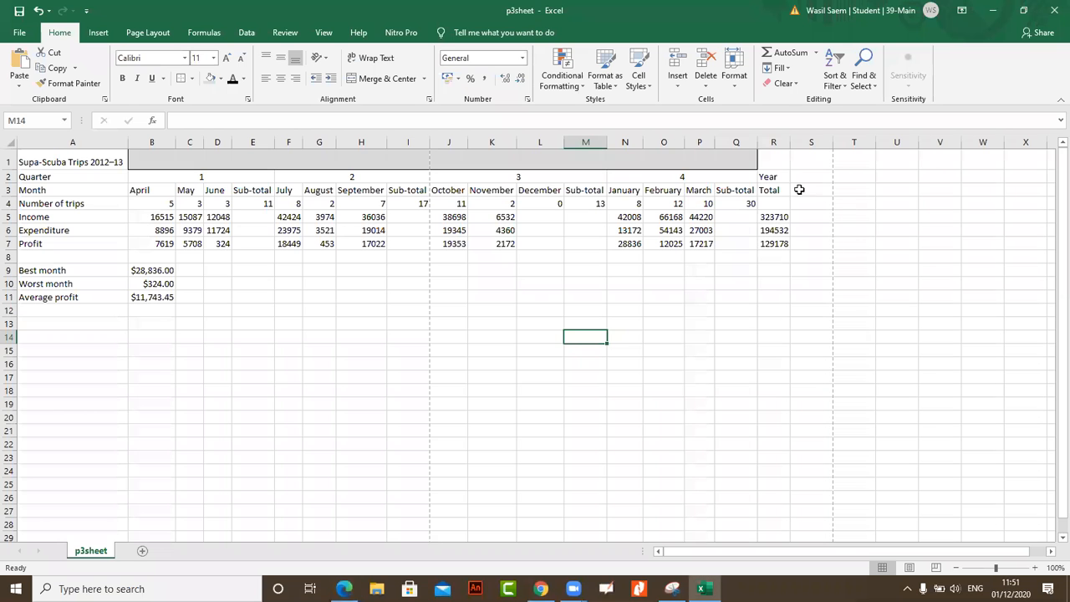
# Edit the average profit formula in B11 to =ROUND(AVERAGE(B7:P7),0), accepting the correction that closes the bracket
pyautogui.click(165, 298)
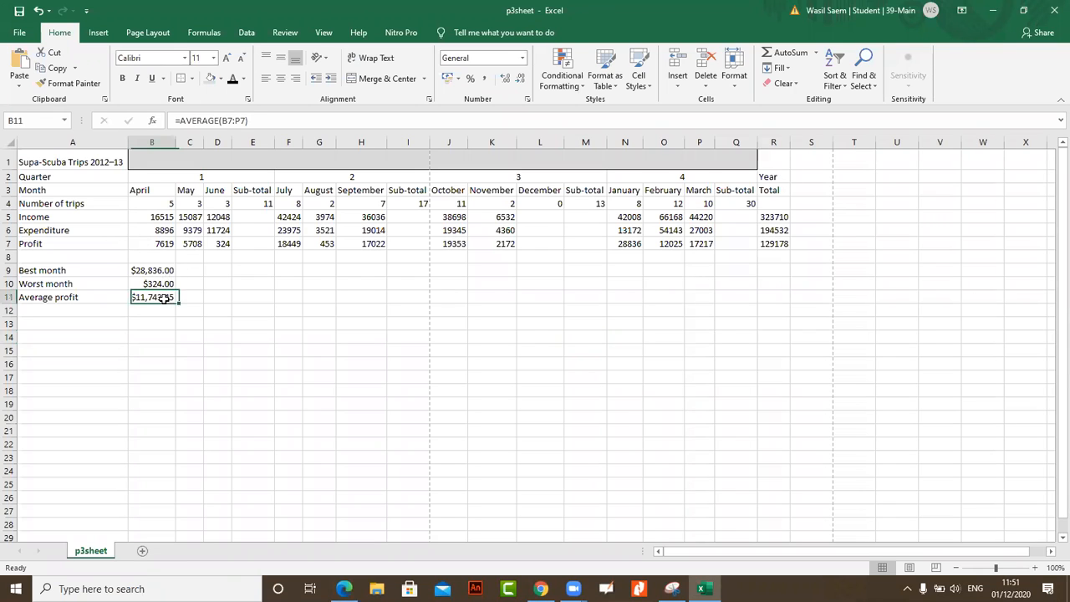
pyautogui.click(241, 121)
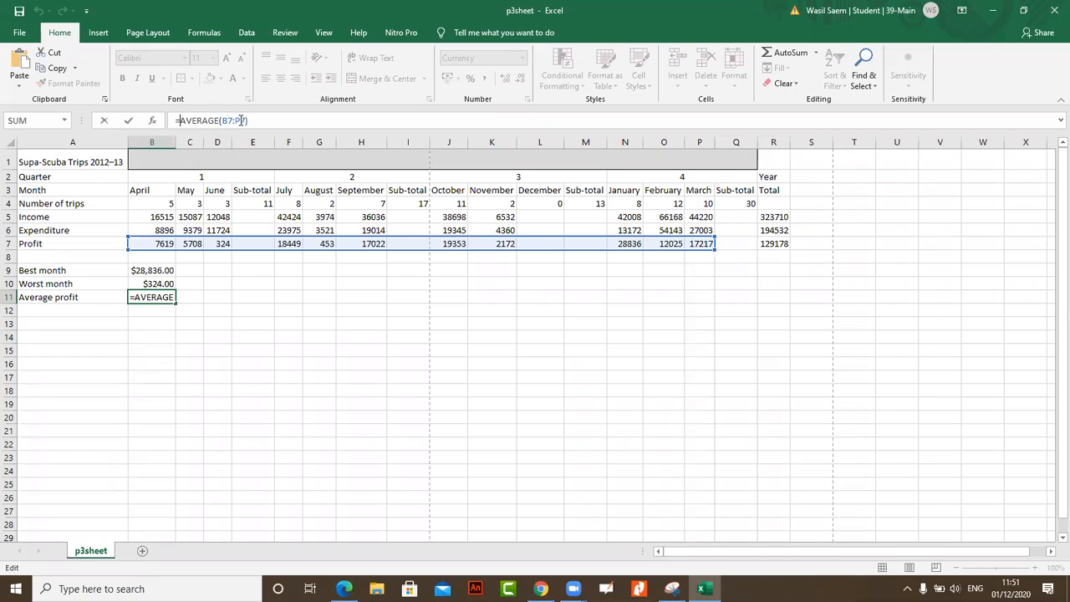
pyautogui.write('Round')
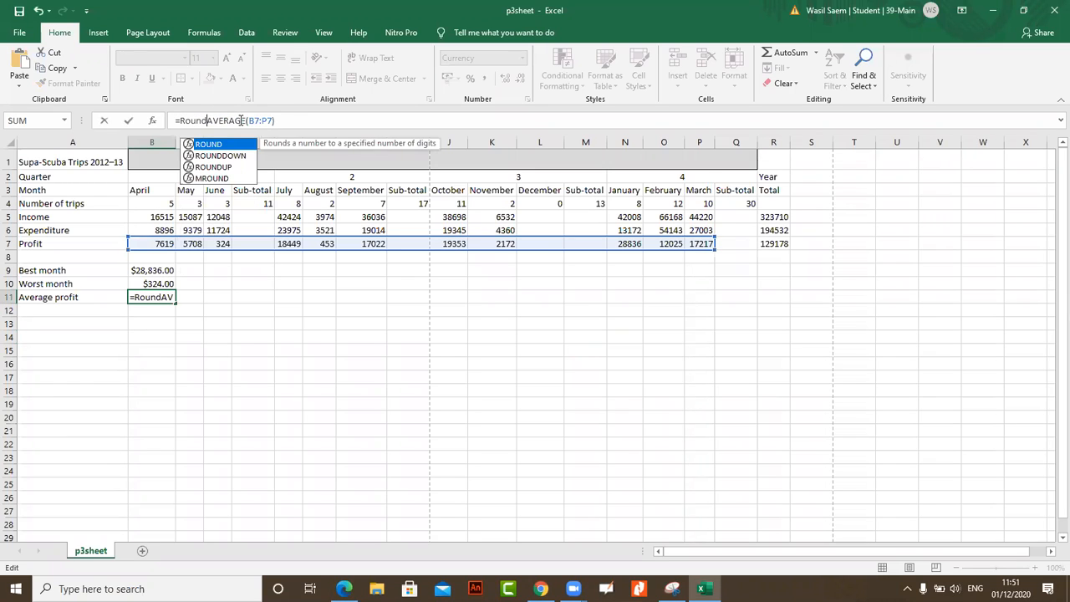
pyautogui.write('(')
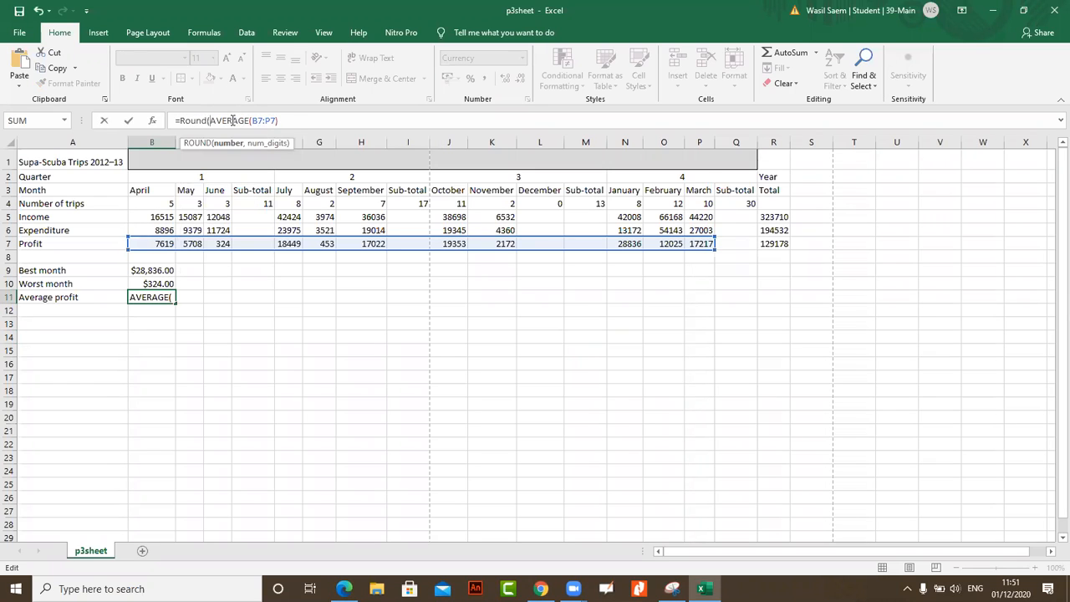
pyautogui.click(288, 121)
pyautogui.write(',')
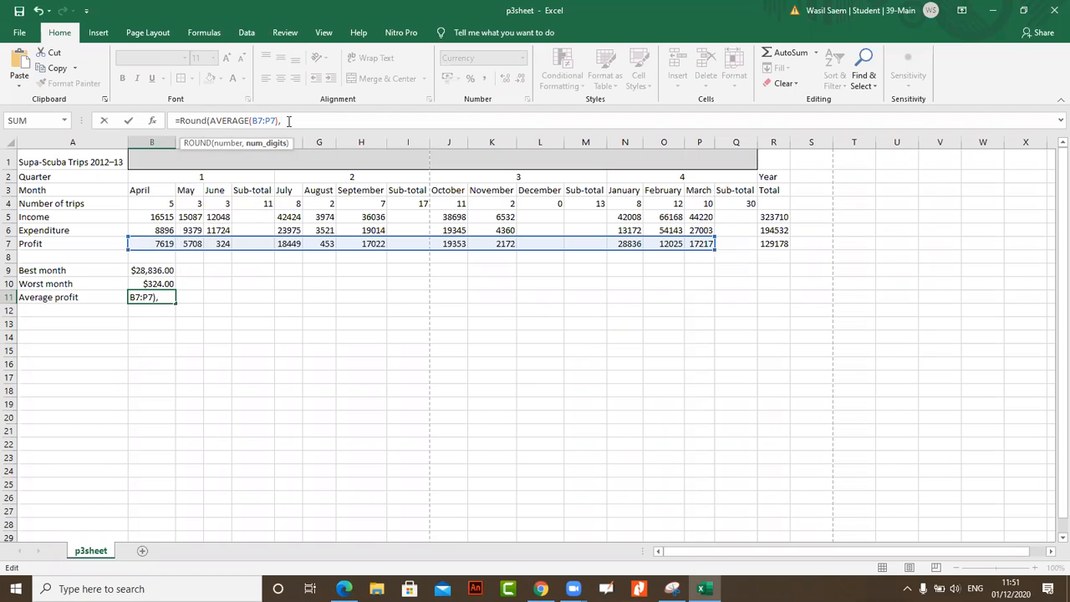
pyautogui.write('0')
pyautogui.press('Return')
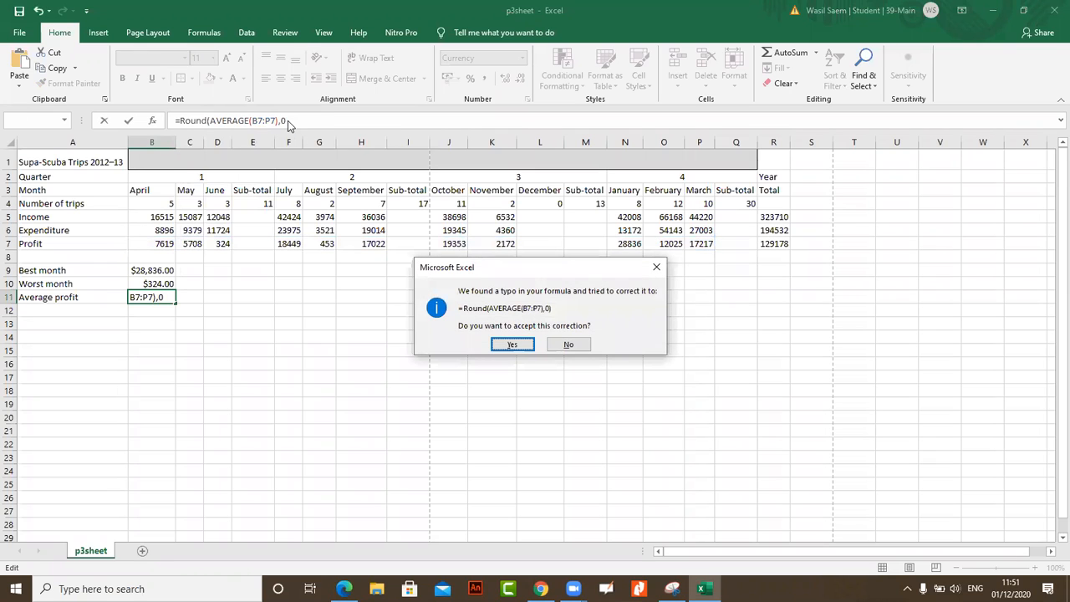
pyautogui.click(506, 346)
pyautogui.click(158, 300)
# Switch to the exam paper, check the integer display instruction in question 16 and the printing requirements in question 17, and return to the workbook
pyautogui.click(344, 589)
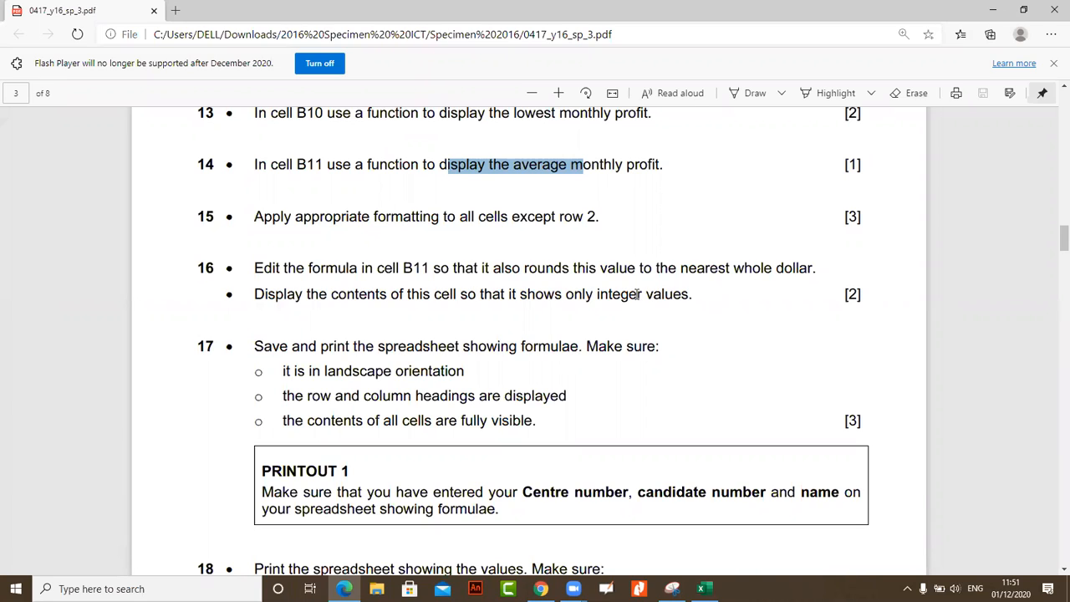
pyautogui.moveTo(348, 299); pyautogui.dragTo(685, 315)
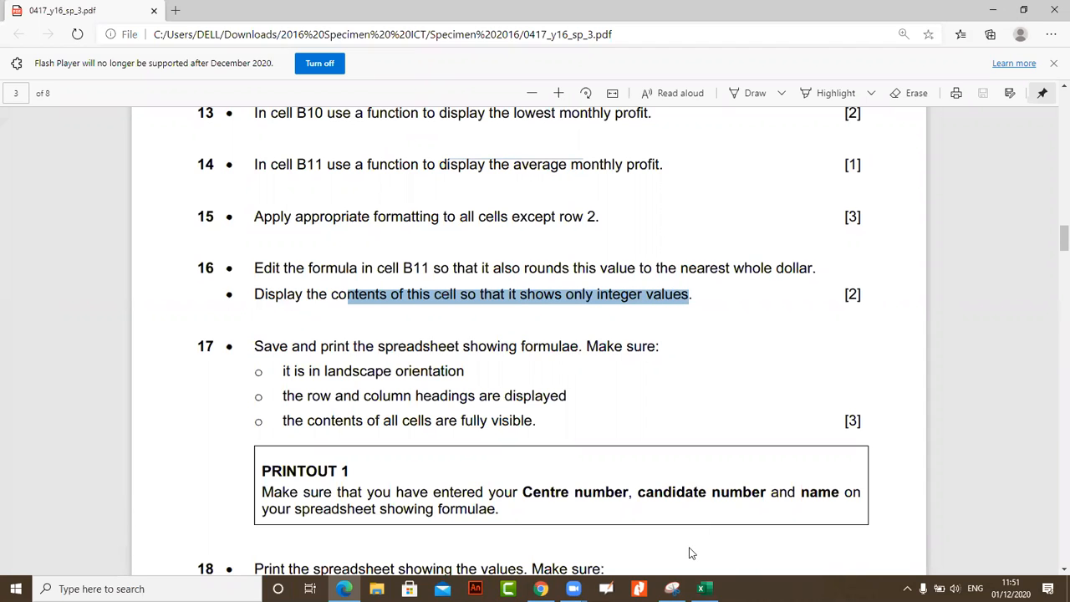
pyautogui.click(704, 588)
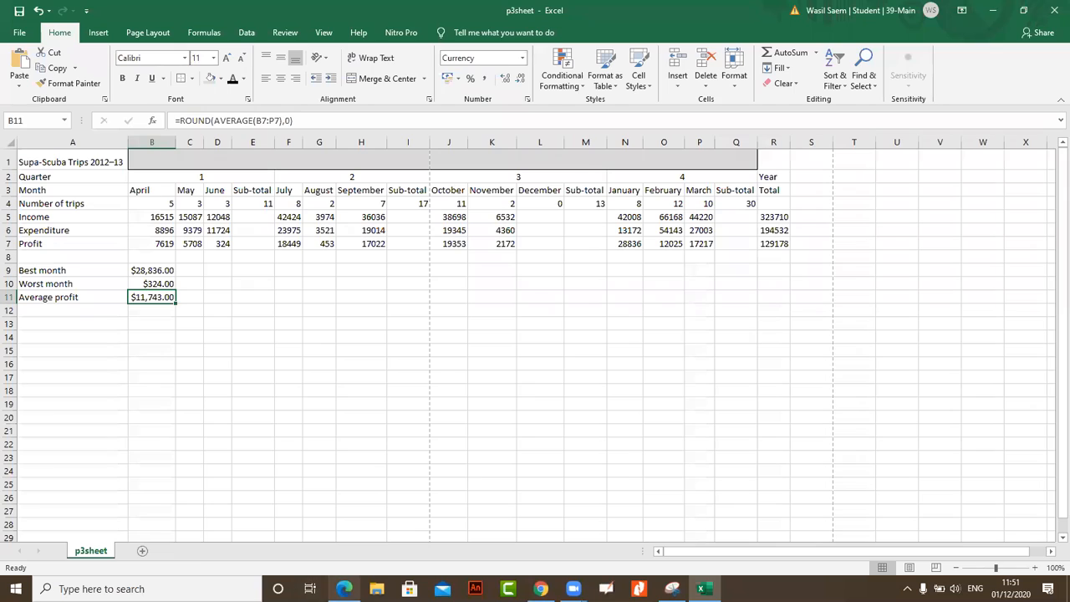
pyautogui.click(344, 589)
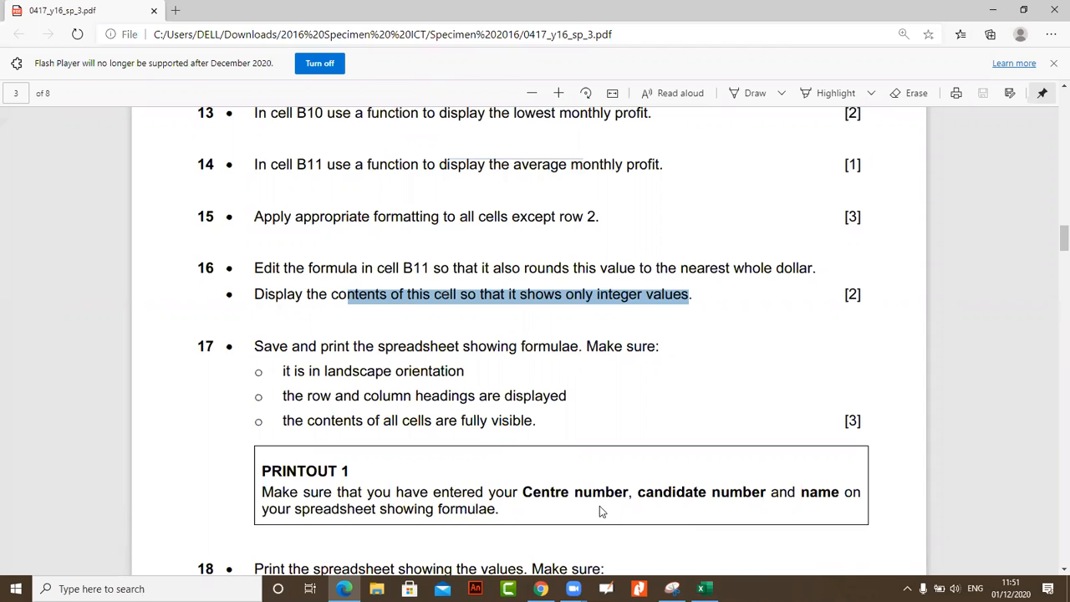
pyautogui.hotkey('alt', 'Tab')
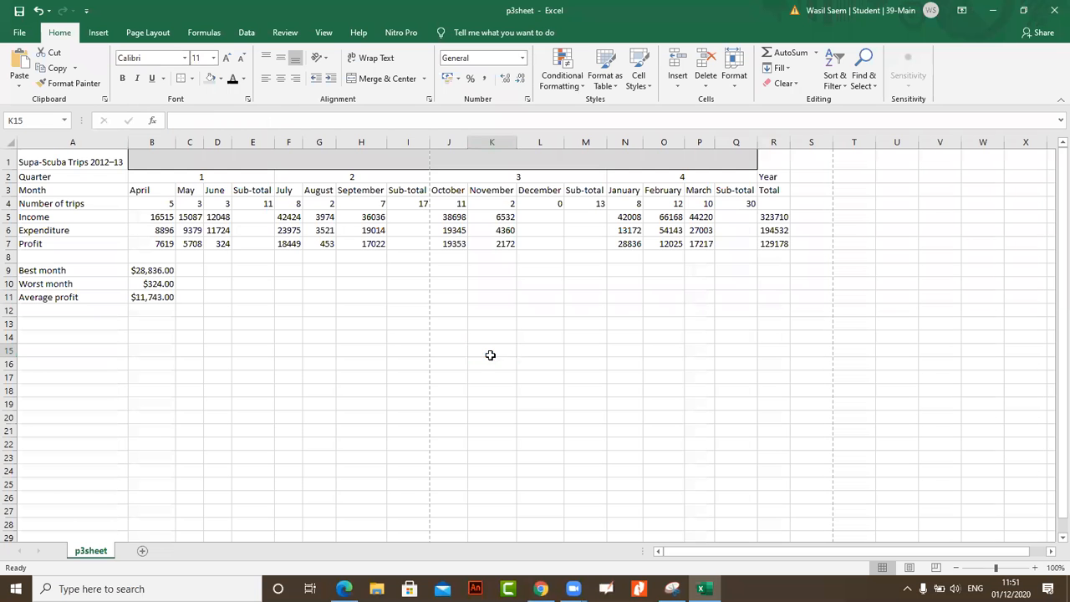
# Display the sheet's formulae instead of values and autofit all columns so that every formula is fully visible
pyautogui.hotkey('ctrl', '`')
pyautogui.hotkey('ctrl', '`')
pyautogui.hotkey('ctrl', '`')
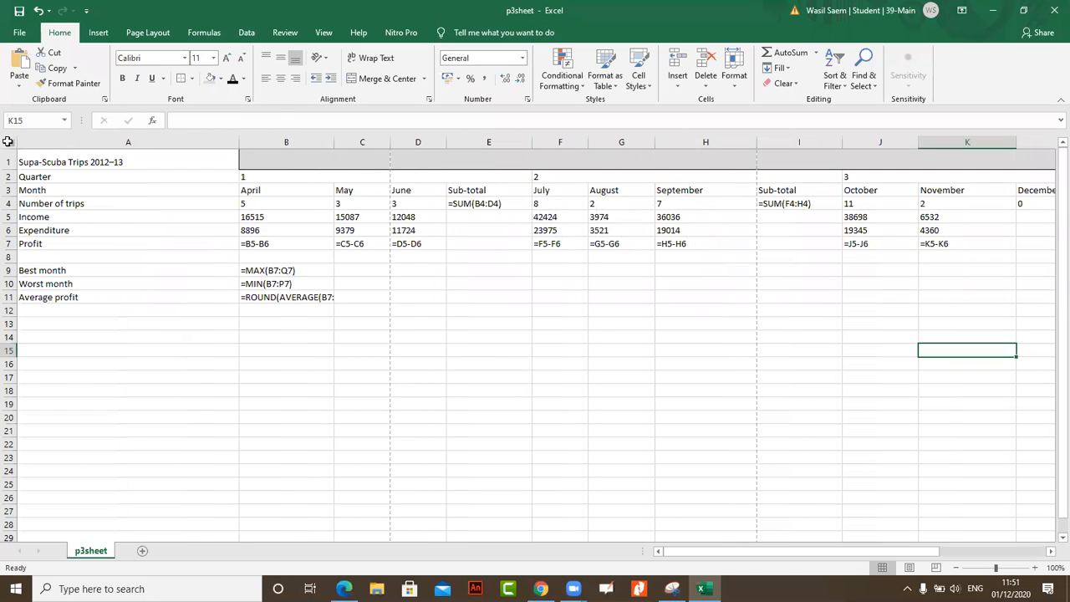
pyautogui.click(8, 141)
pyautogui.moveTo(238, 138); pyautogui.dragTo(238, 136)
pyautogui.doubleClick(239, 136)
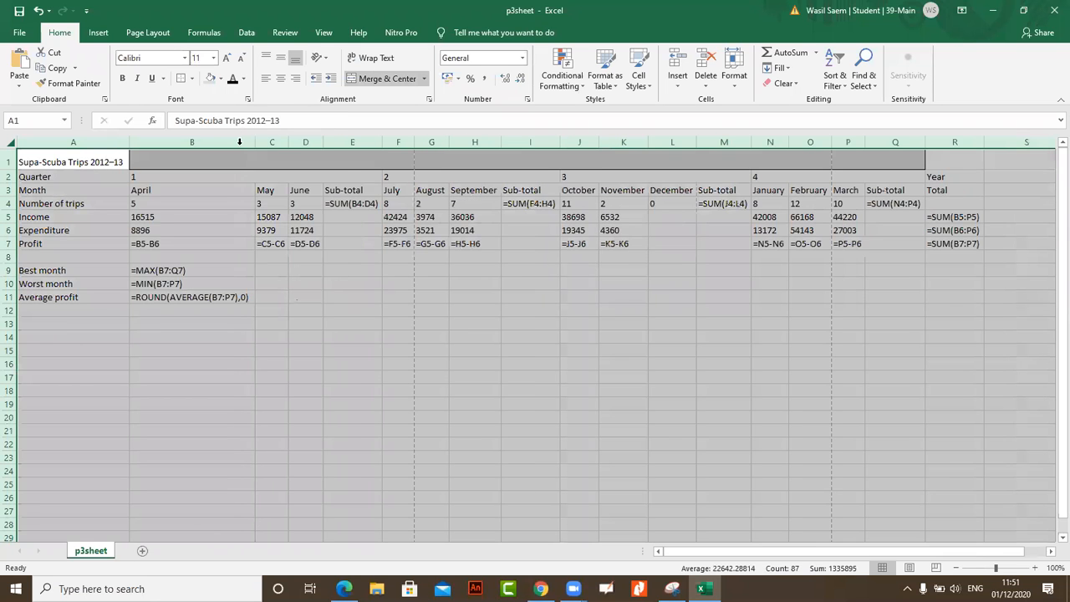
# Set the print orientation of the sheet to landscape
pyautogui.click(19, 32)
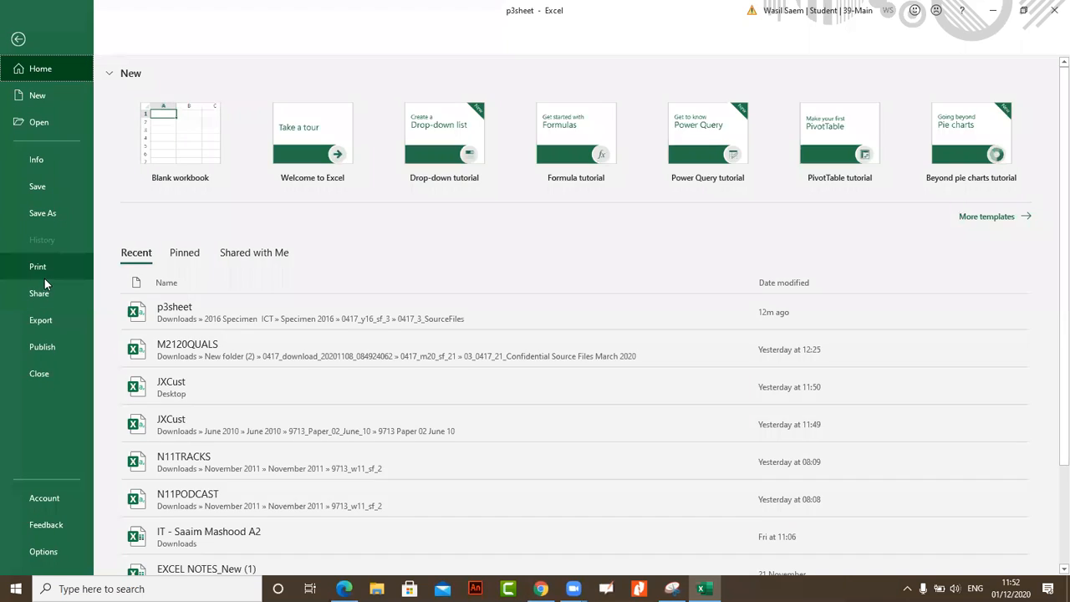
pyautogui.click(36, 266)
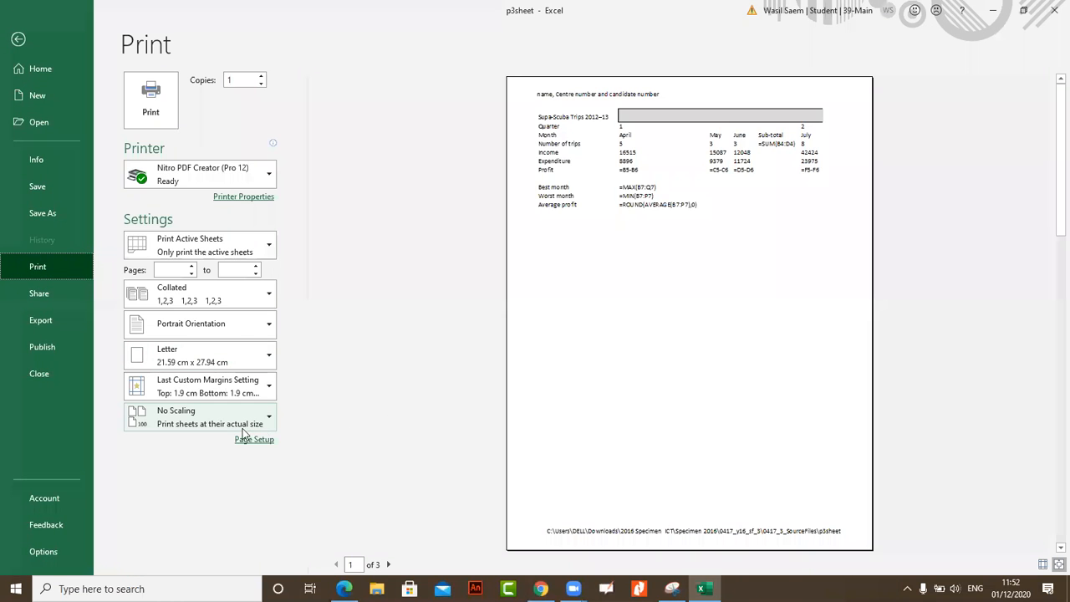
pyautogui.click(214, 325)
pyautogui.click(206, 382)
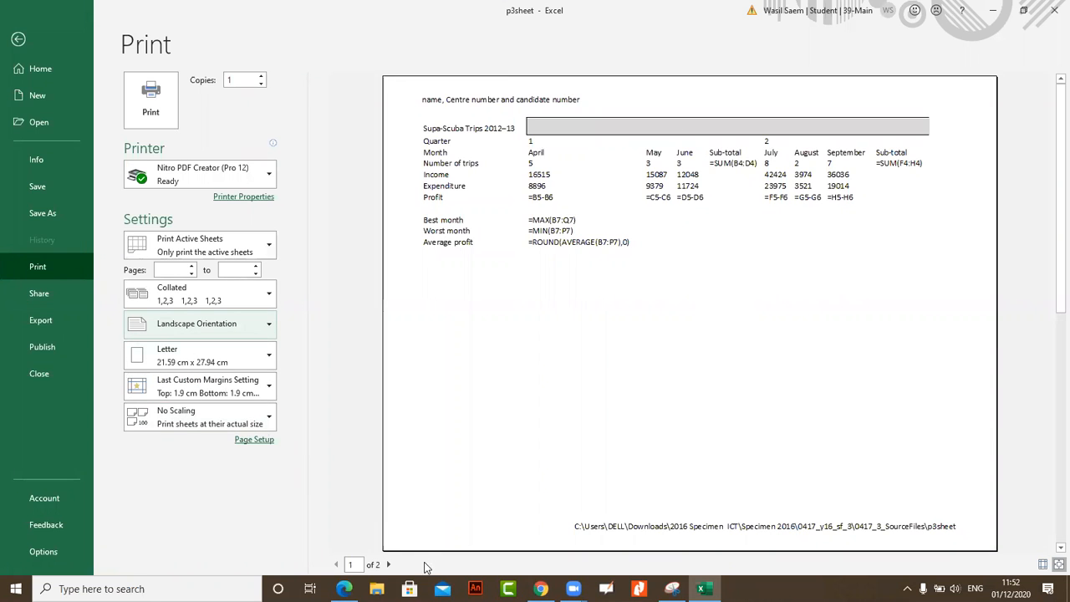
# Switch to the exam paper, review questions 16 and 17, and return to the workbook's sheet view
pyautogui.moveTo(344, 589)
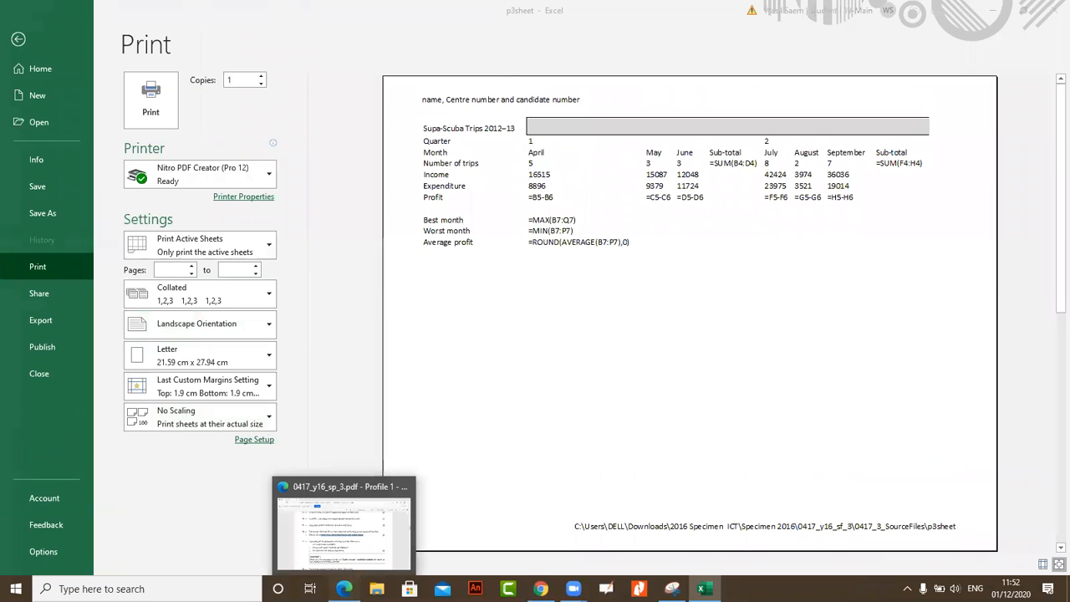
pyautogui.click(343, 522)
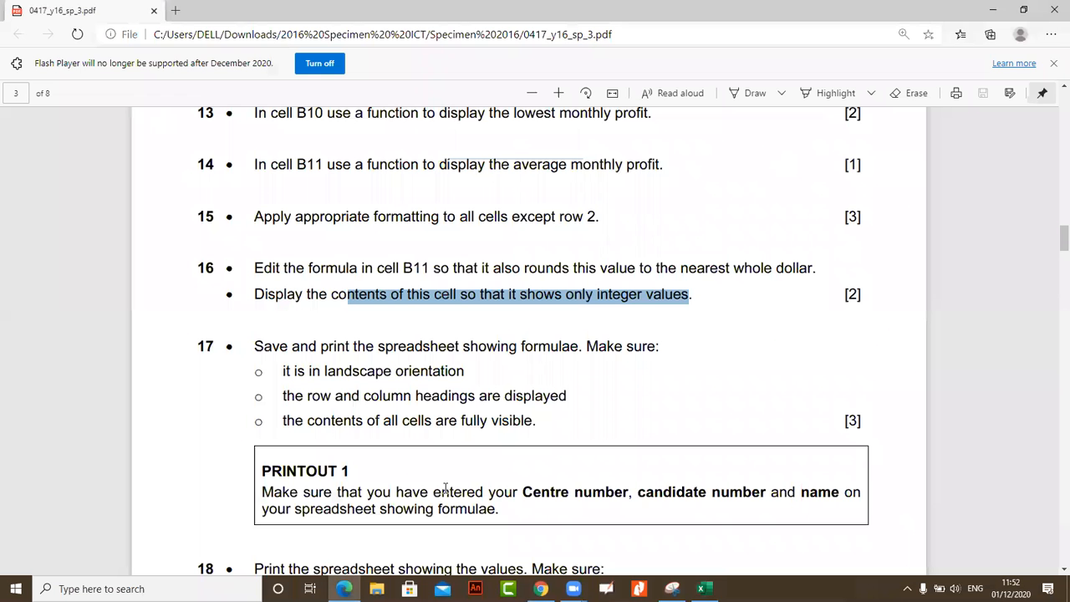
pyautogui.scroll(1, 446, 486)
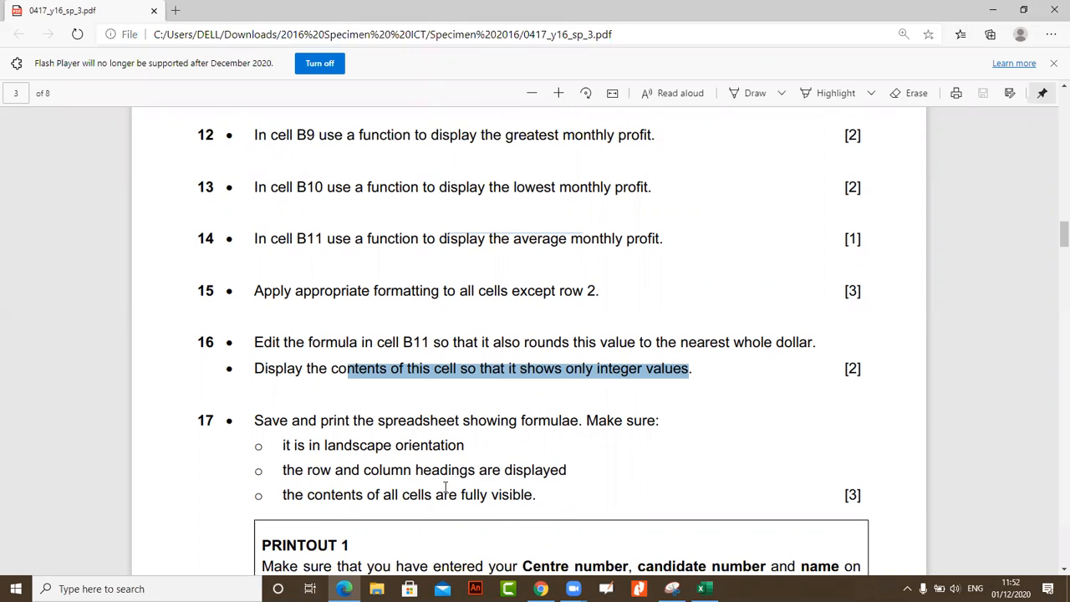
pyautogui.click(478, 373)
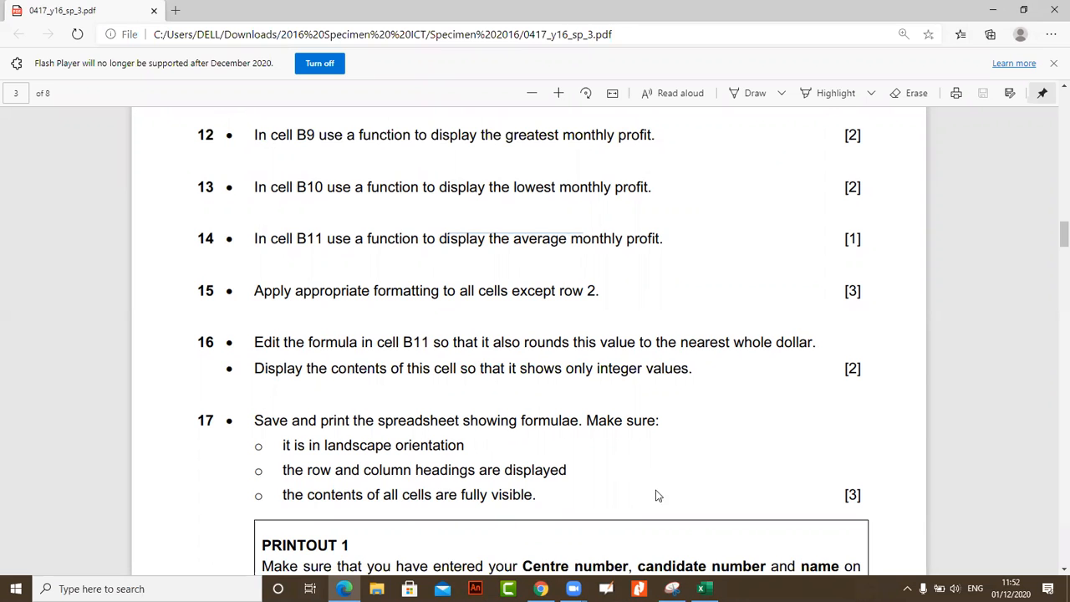
pyautogui.click(705, 589)
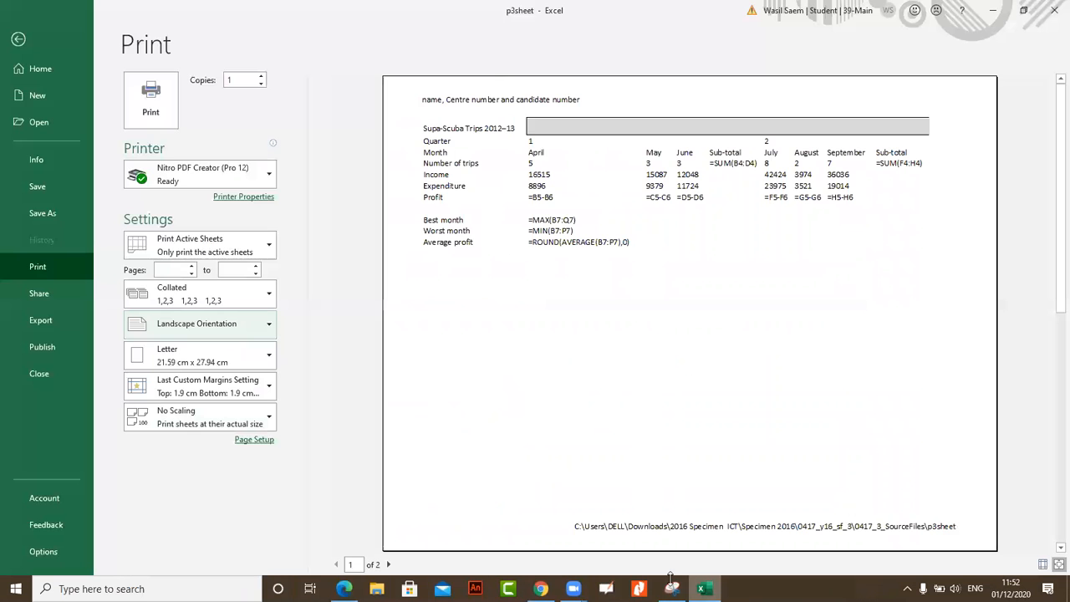
pyautogui.click(18, 40)
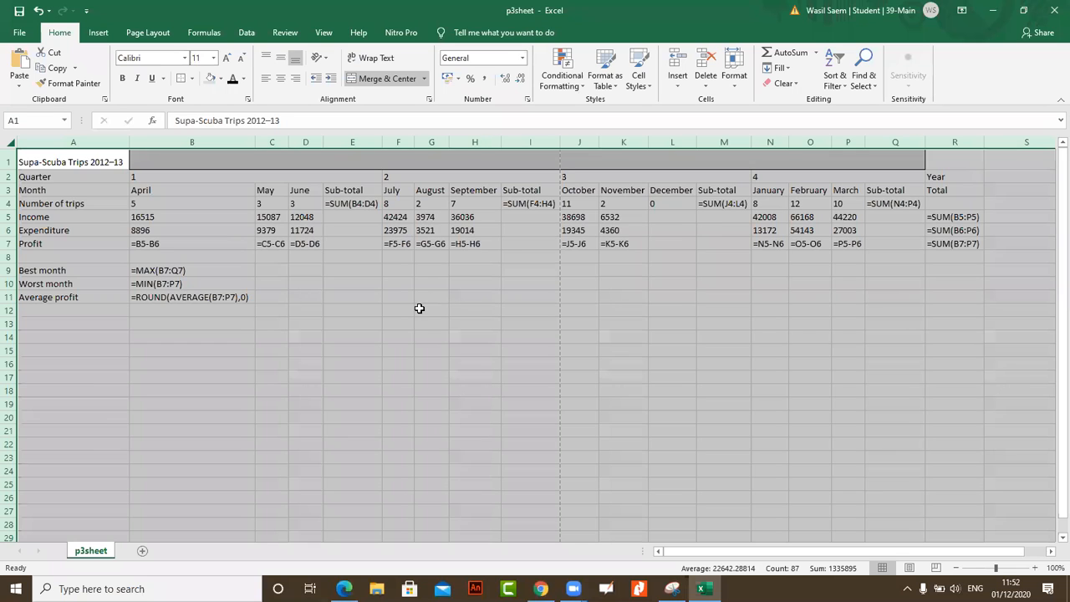
# Turn off the formula display and autofit all columns of the sheet to their values
pyautogui.hotkey('ctrl', '`')
pyautogui.click(110, 296)
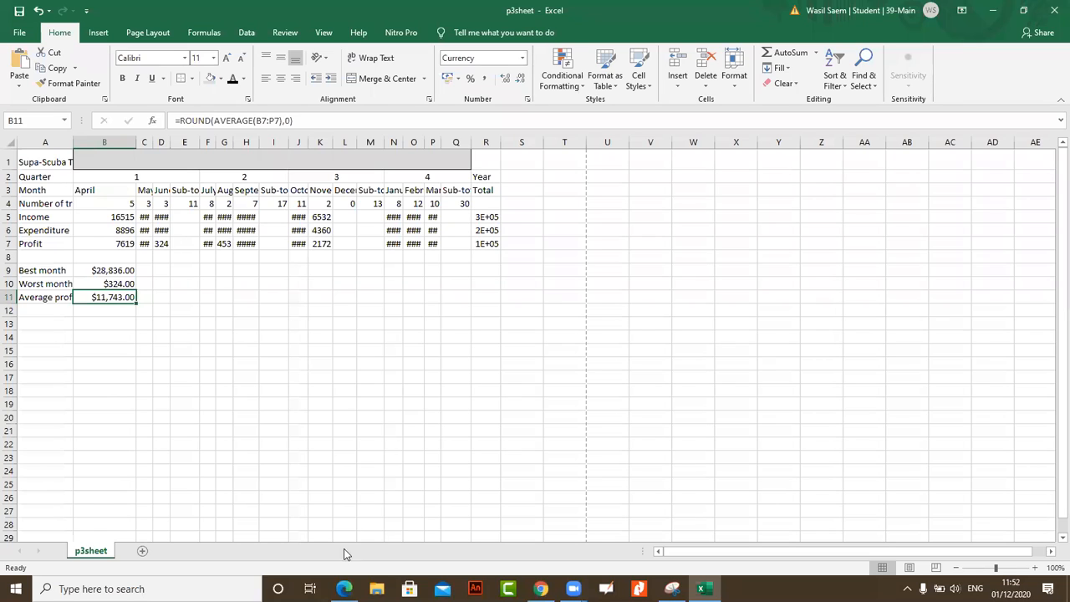
pyautogui.click(10, 142)
pyautogui.moveTo(73, 144); pyautogui.dragTo(73, 144)
pyautogui.doubleClick(74, 144)
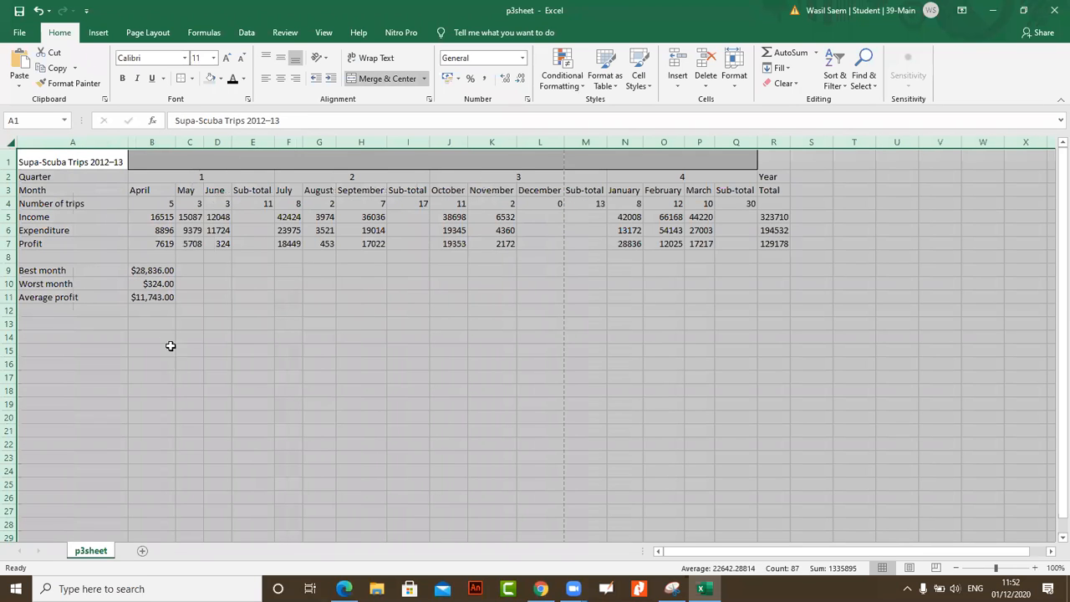
# Switch to the exam paper, check question 16's wording on rounding to the nearest whole dollar, and return to the workbook
pyautogui.click(343, 589)
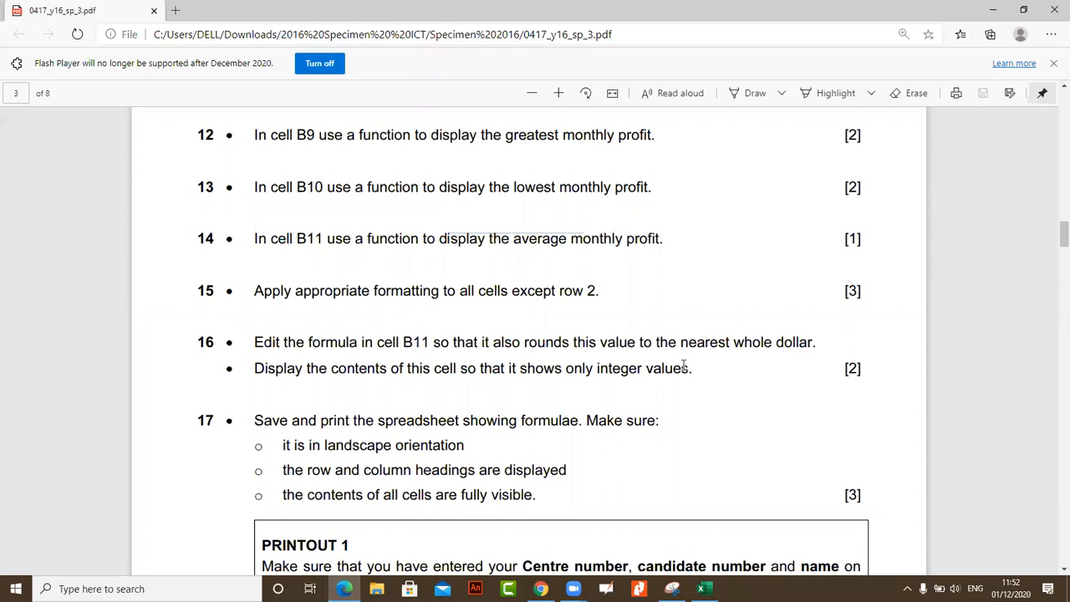
pyautogui.moveTo(815, 343); pyautogui.dragTo(645, 343)
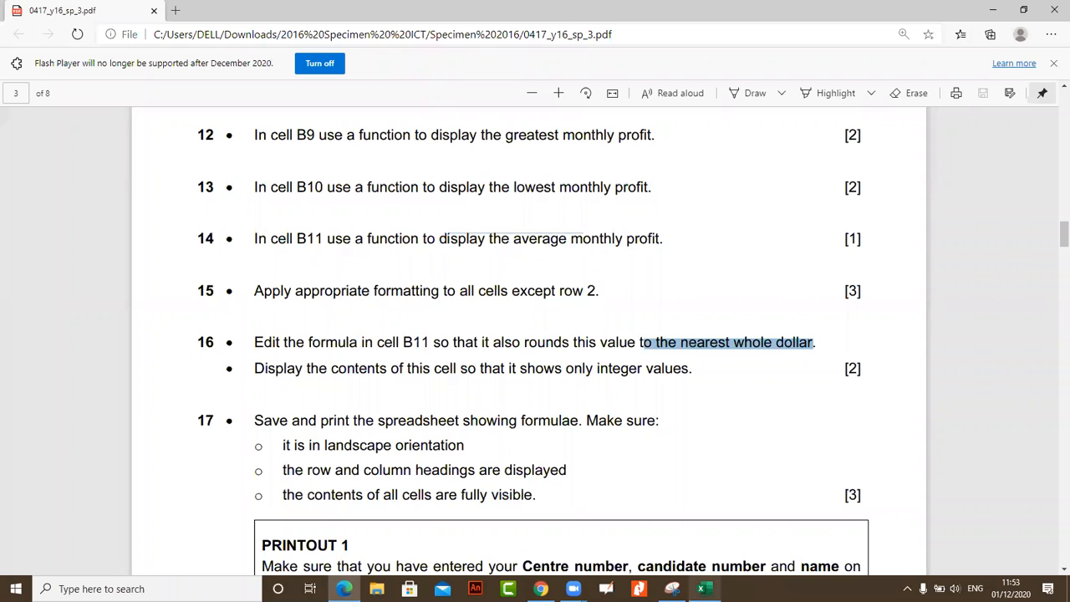
pyautogui.click(704, 589)
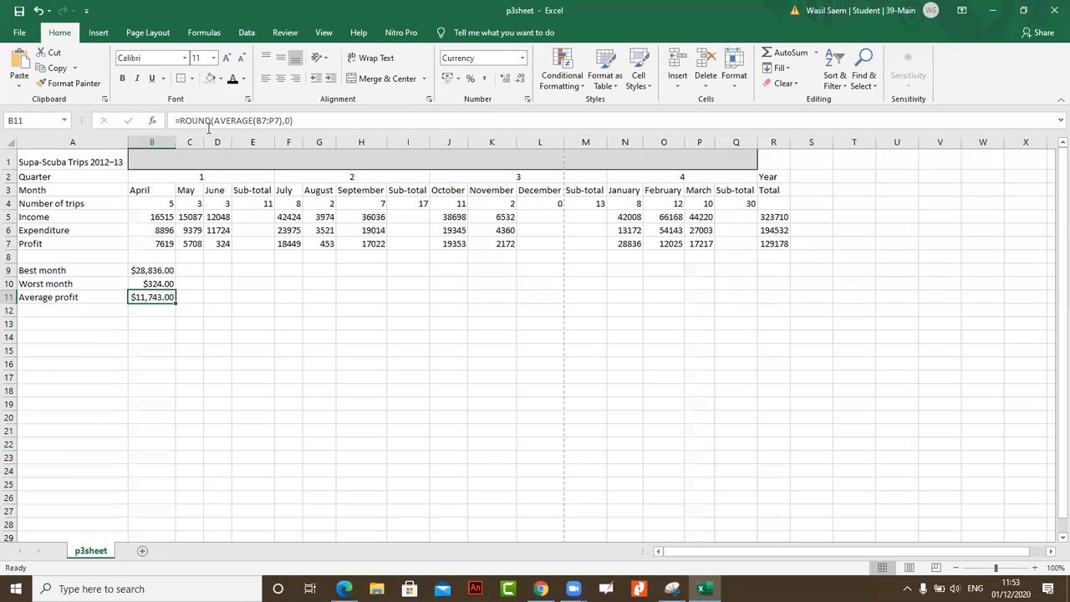
# Try =INT(AVERAGE(B7:P7)) in place of the ROUND formula in B11, and undo the replacement
pyautogui.moveTo(209, 120); pyautogui.dragTo(181, 120)
pyautogui.write('int')
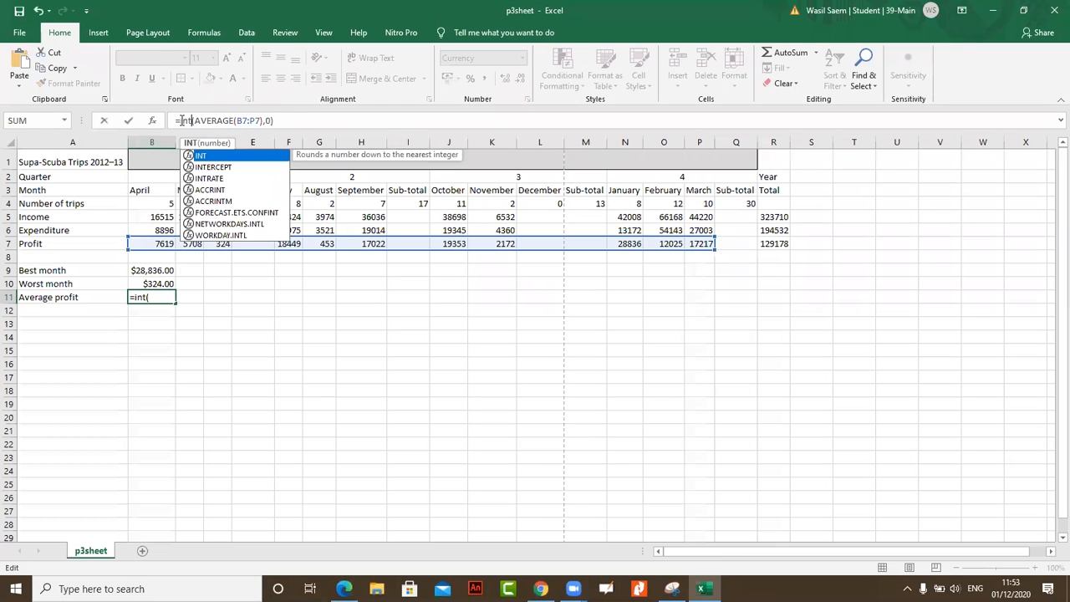
pyautogui.click(298, 121)
pyautogui.press('BackSpace')
pyautogui.press('BackSpace')
pyautogui.press('BackSpace')
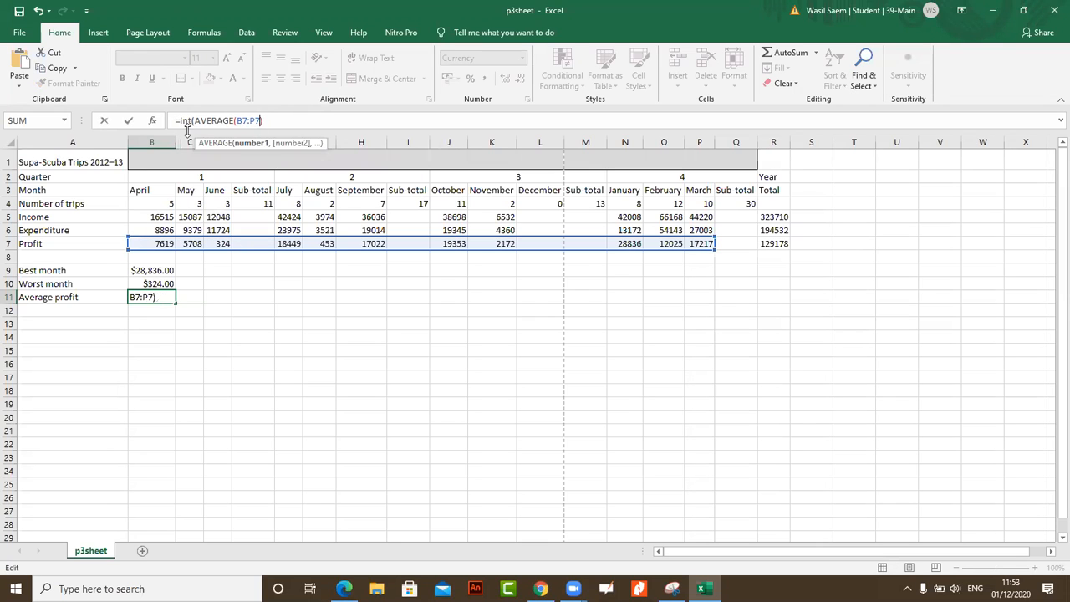
pyautogui.click(128, 120)
pyautogui.click(510, 345)
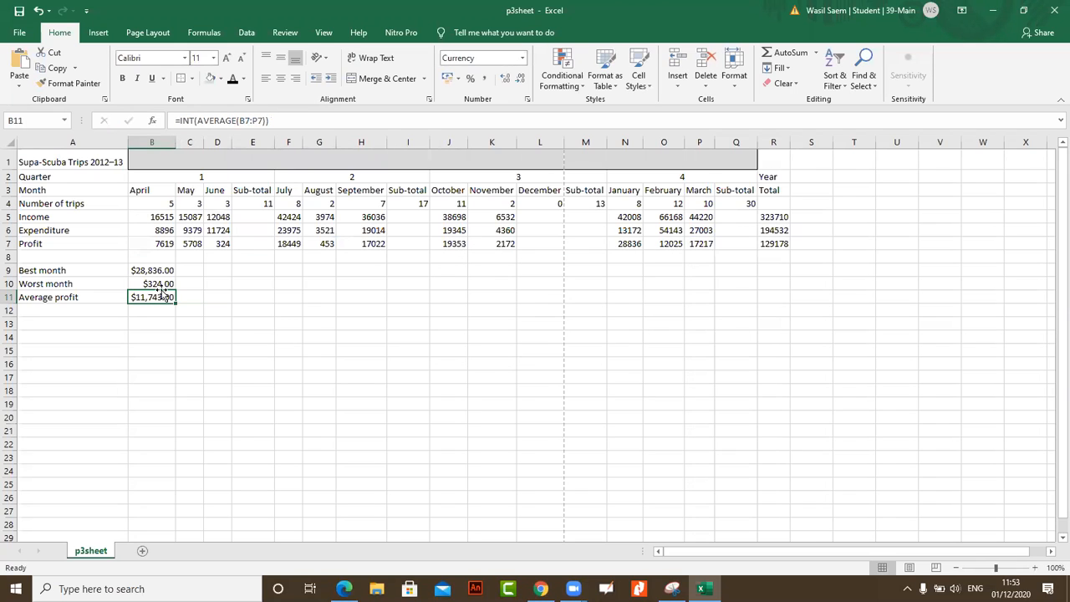
pyautogui.hotkey('ctrl', 'z')
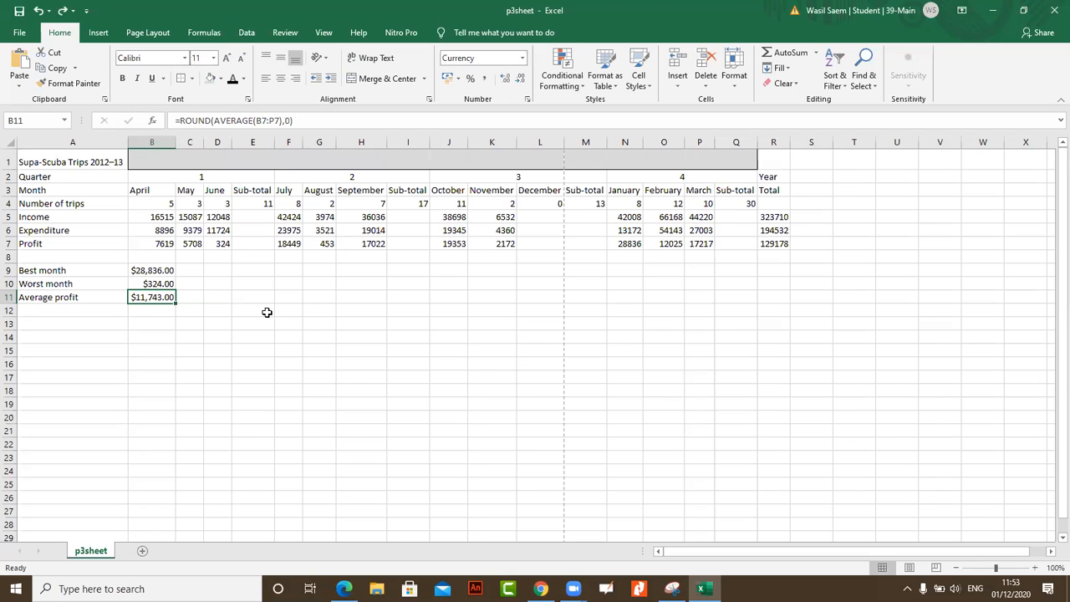
# Examine the arguments of the ROUND formula in B11
pyautogui.click(215, 120)
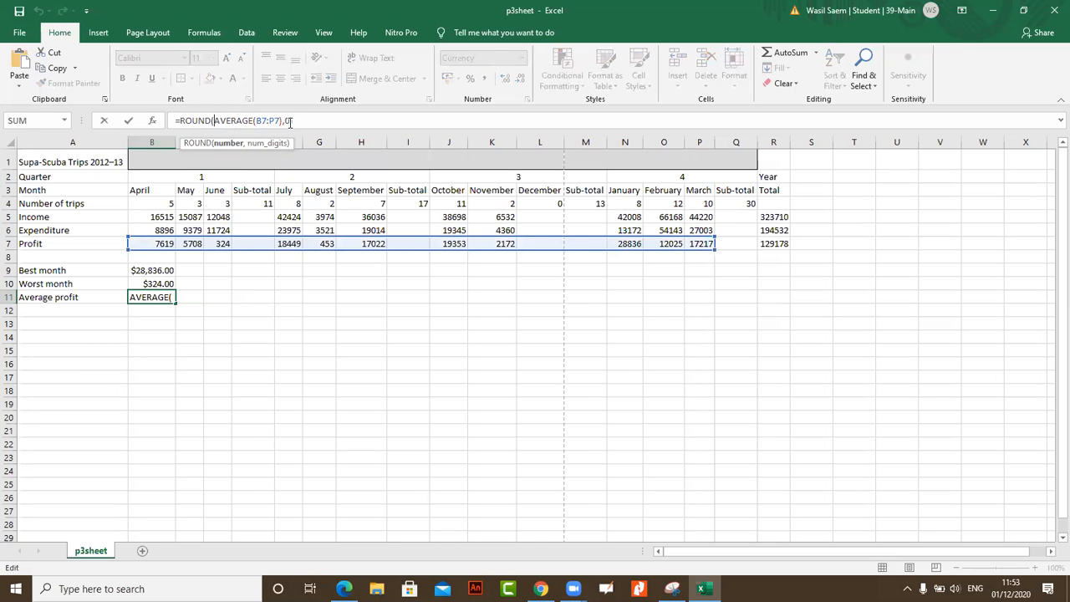
pyautogui.click(291, 121)
pyautogui.click(129, 122)
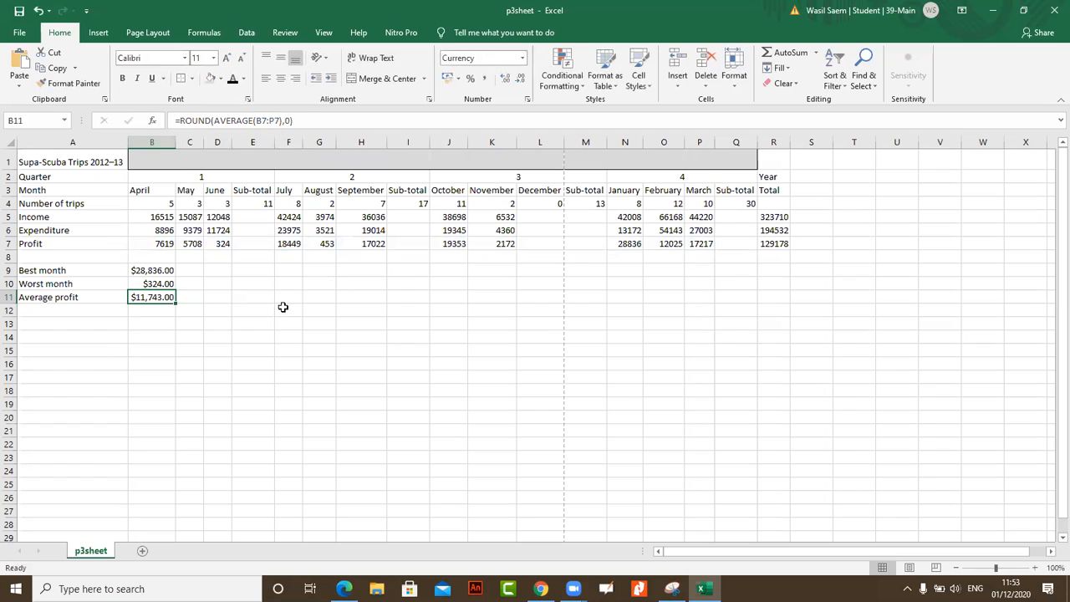
# Switch to the exam paper, read question 17's requirement to display row and column headings, and return to the workbook
pyautogui.moveTo(343, 589)
pyautogui.click(344, 589)
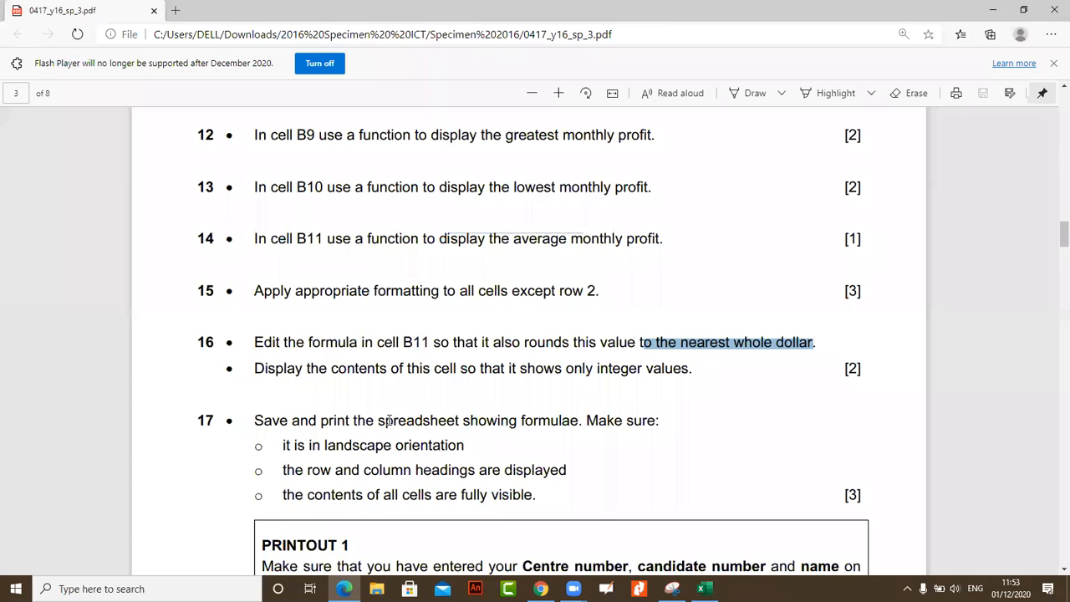
pyautogui.scroll(-3, 388, 421)
pyautogui.moveTo(342, 256); pyautogui.dragTo(476, 251)
pyautogui.click(703, 588)
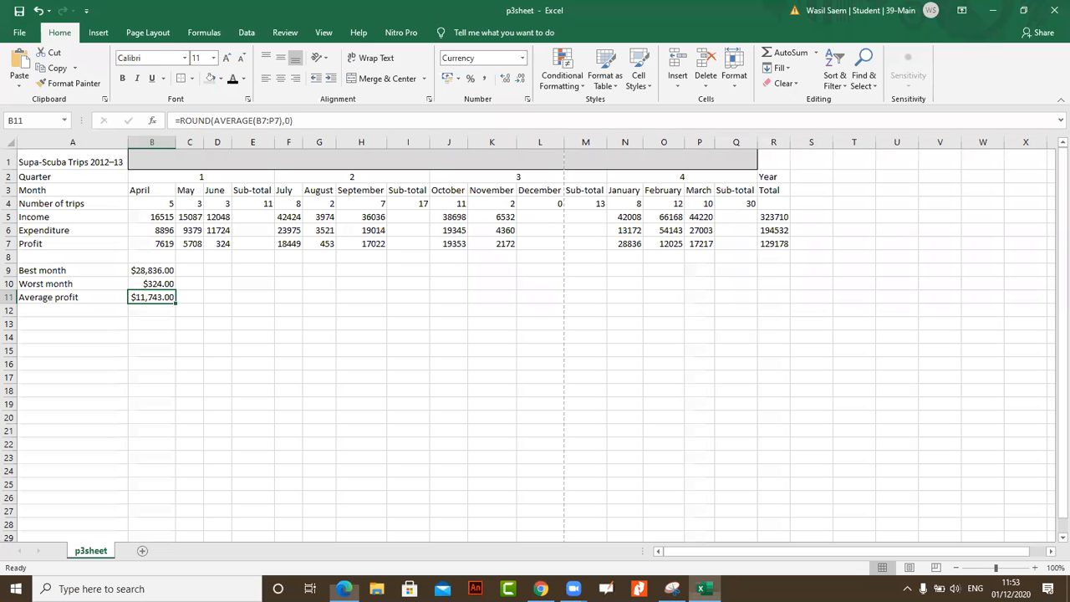
# Set the sheet to print with row and column headings in the page setup, and return to the worksheet
pyautogui.click(20, 32)
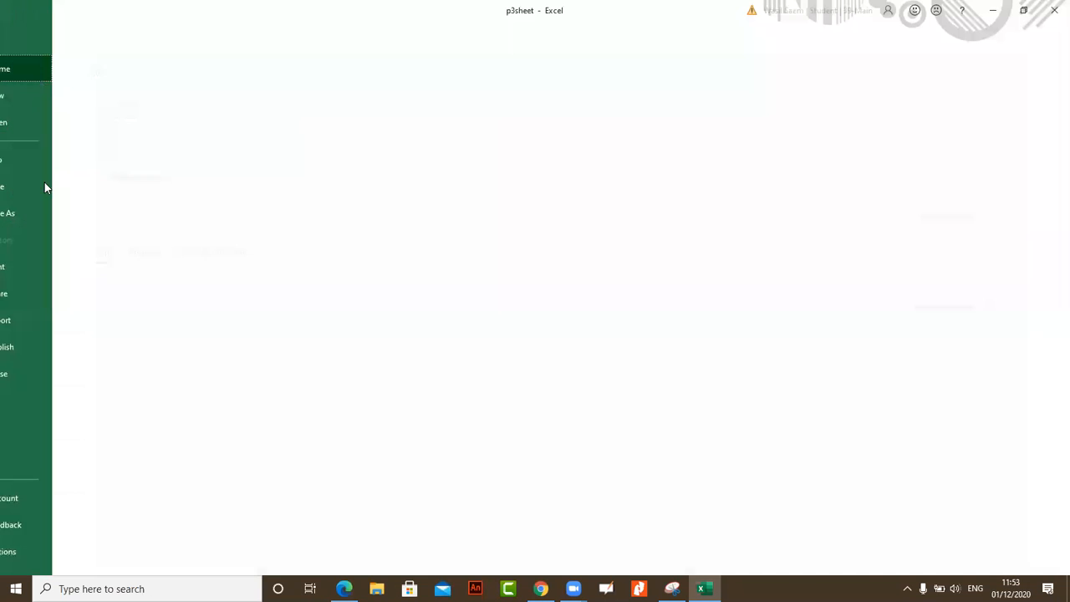
pyautogui.click(38, 269)
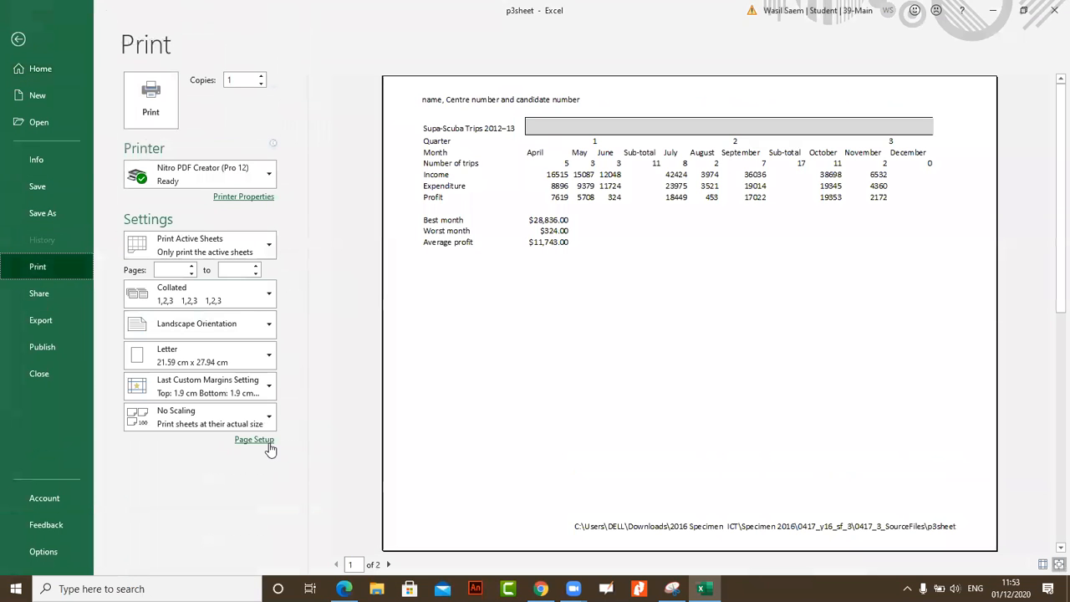
pyautogui.click(265, 442)
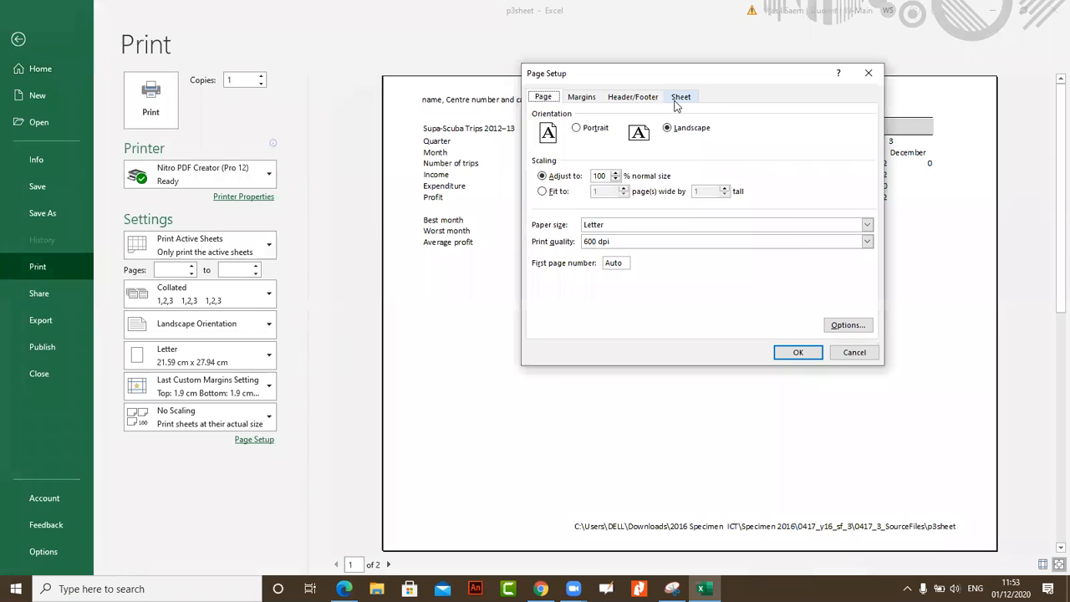
pyautogui.click(679, 97)
pyautogui.click(569, 229)
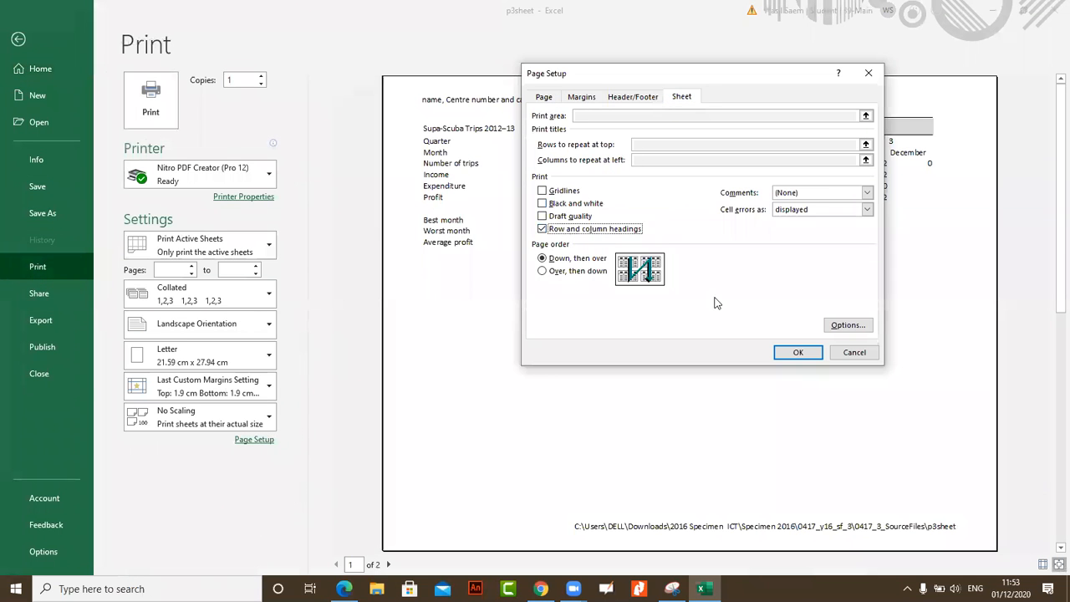
pyautogui.click(798, 352)
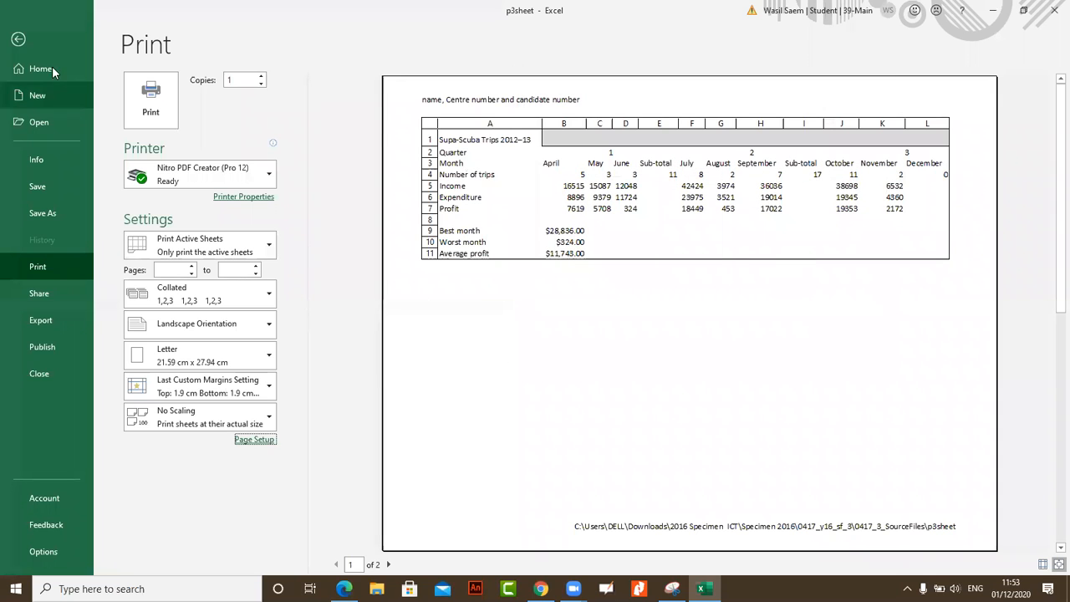
pyautogui.click(19, 39)
# Switch to the exam paper, read question 18 on printing the spreadsheet showing the values, and return to the workbook
pyautogui.click(344, 589)
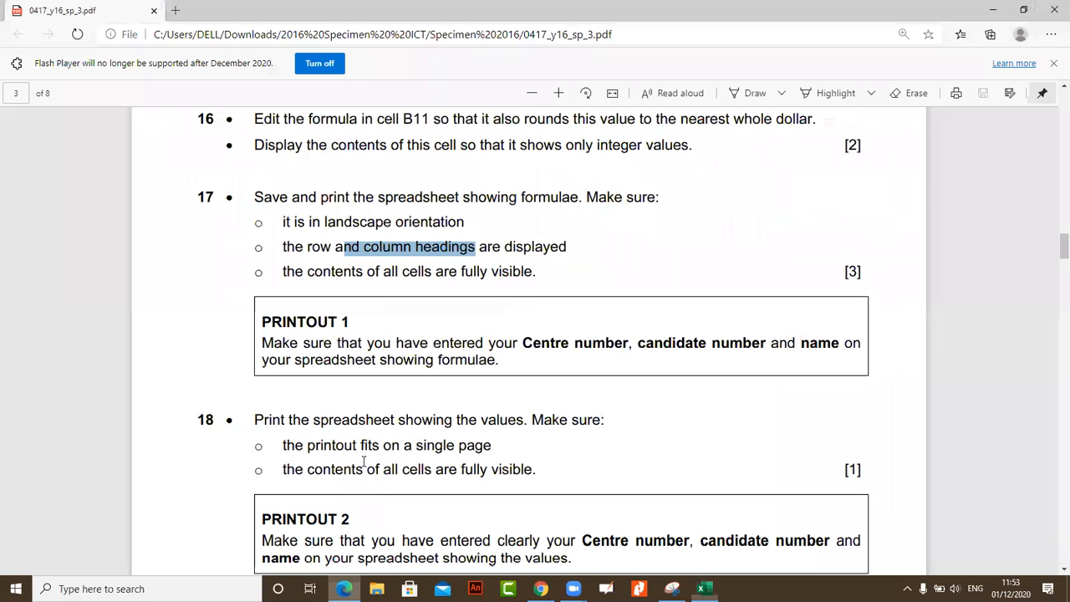
pyautogui.scroll(-1, 348, 469)
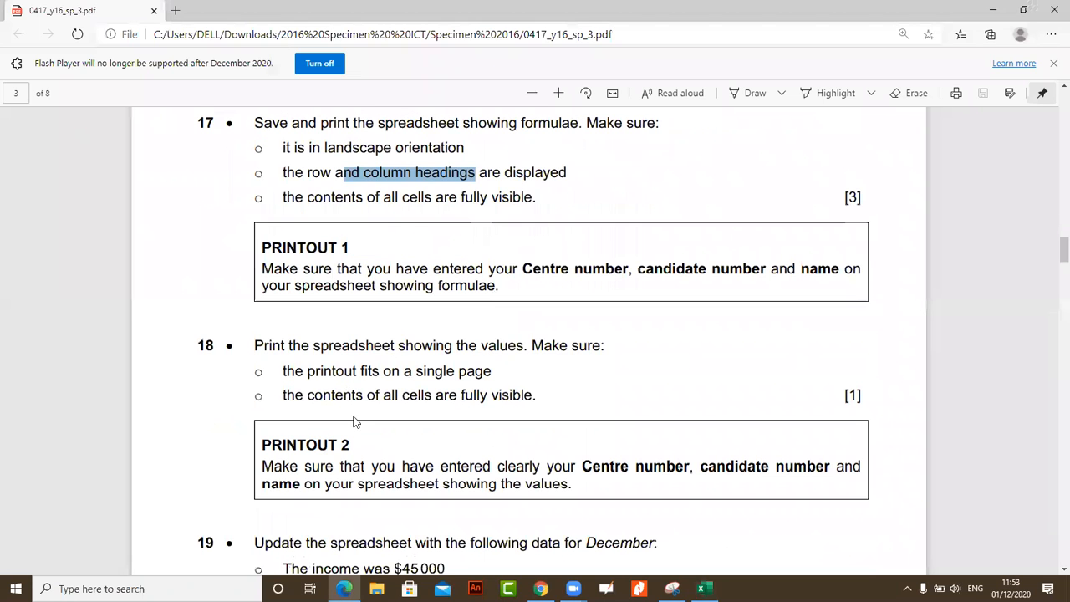
pyautogui.moveTo(382, 346); pyautogui.dragTo(544, 346)
pyautogui.hotkey('alt', 'Tab')
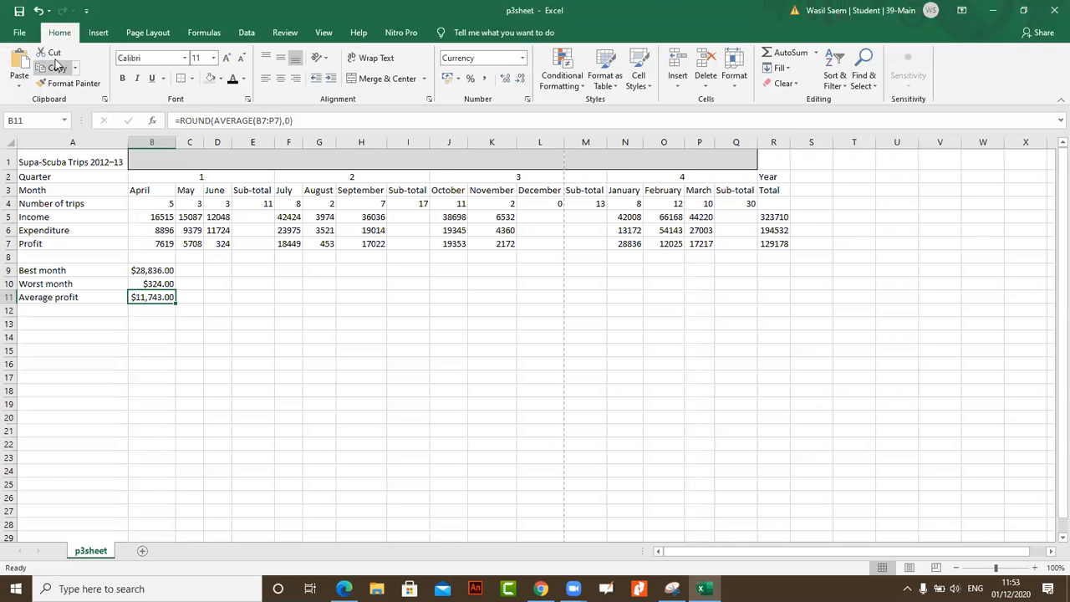
# Change the sheet's print orientation to portrait and return to the worksheet
pyautogui.click(20, 33)
pyautogui.click(42, 278)
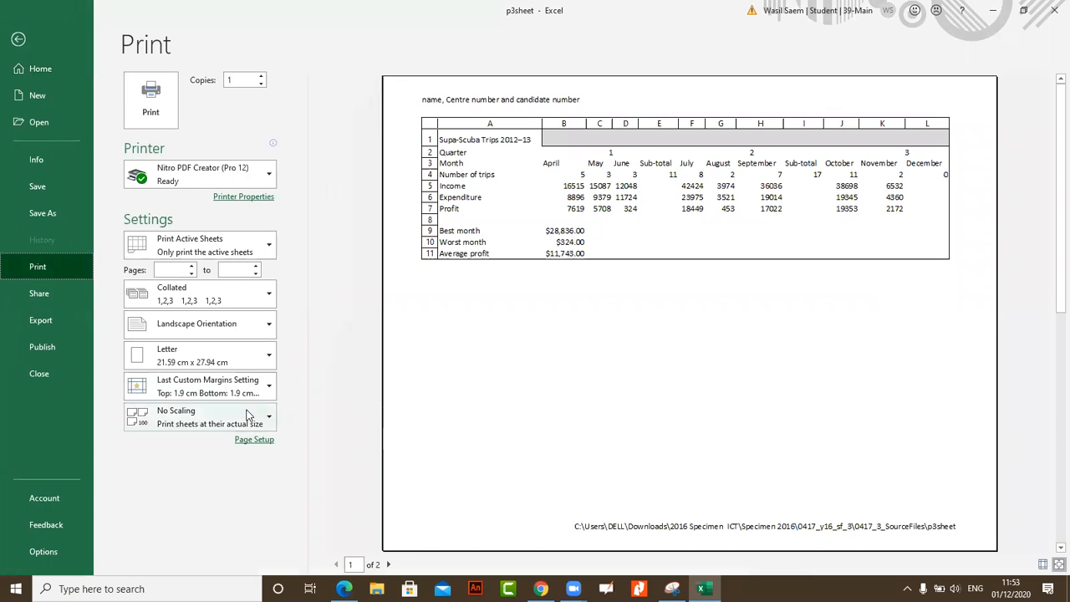
pyautogui.click(204, 325)
pyautogui.click(189, 352)
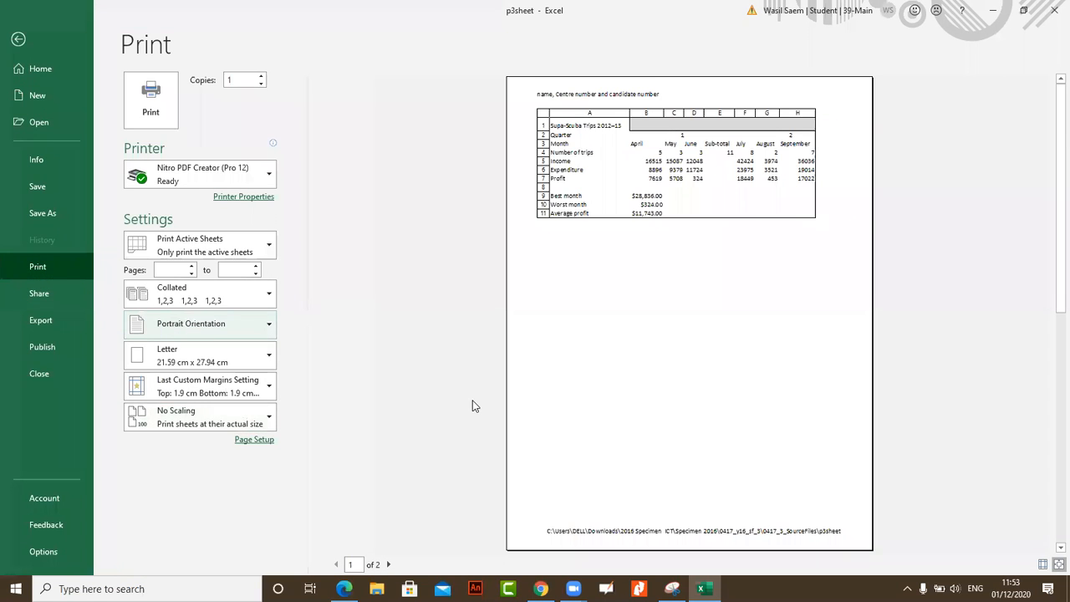
pyautogui.click(24, 39)
# Switch to the exam paper and read question 19's instructions for updating the December data
pyautogui.click(343, 589)
pyautogui.scroll(-3, 364, 449)
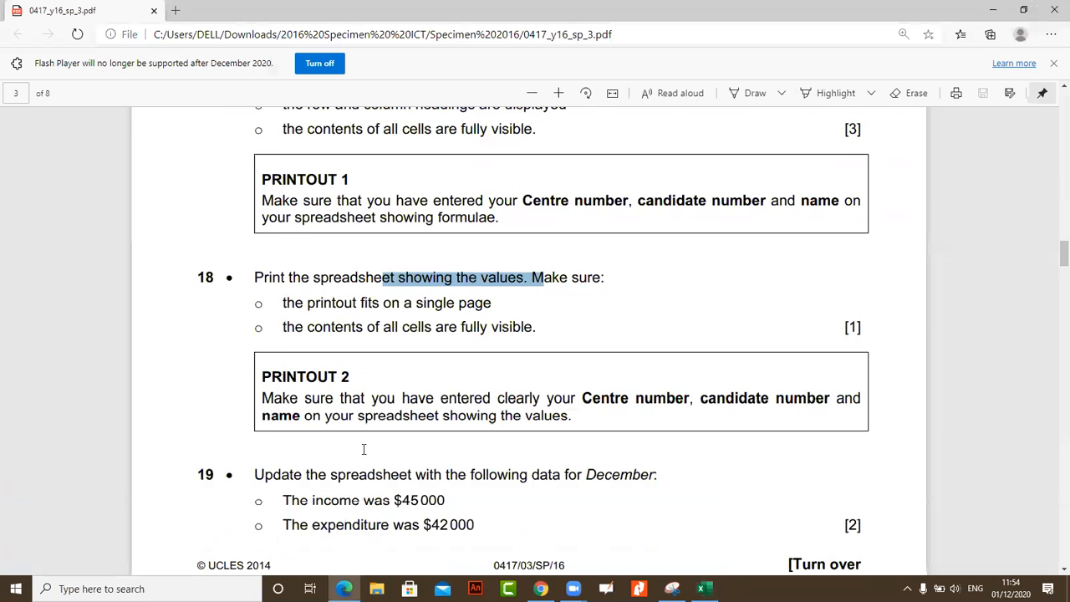
pyautogui.scroll(-2, 364, 449)
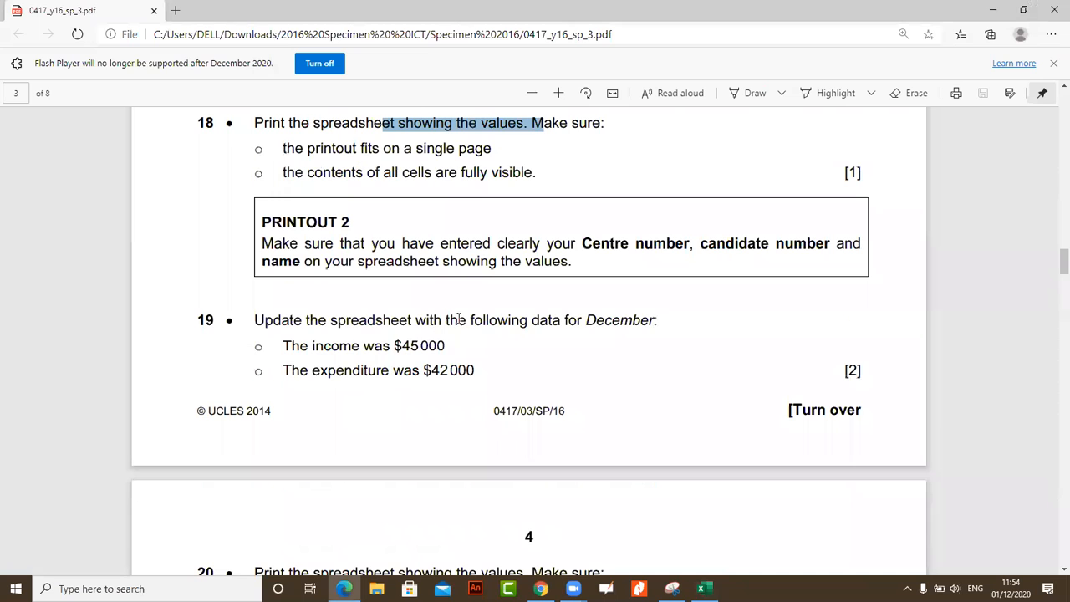
pyautogui.moveTo(466, 320); pyautogui.dragTo(633, 321)
pyautogui.click(559, 322)
pyautogui.scroll(-3, 486, 355)
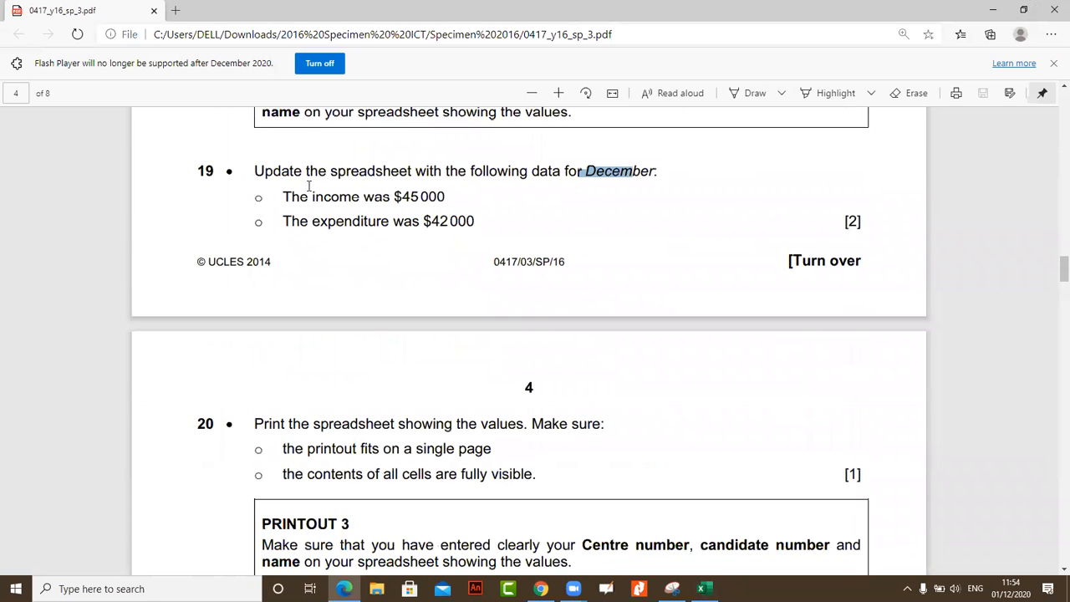
pyautogui.click(568, 174)
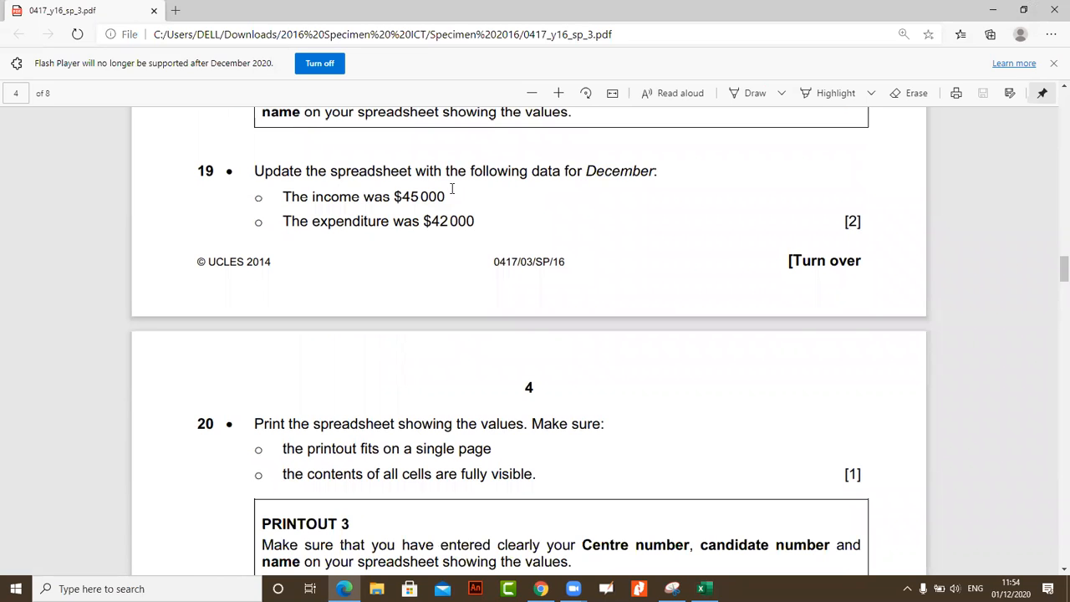
# Copy the December income figure 45000 from question 19 and switch back to the workbook
pyautogui.moveTo(445, 197); pyautogui.dragTo(404, 198)
pyautogui.rightClick(404, 198)
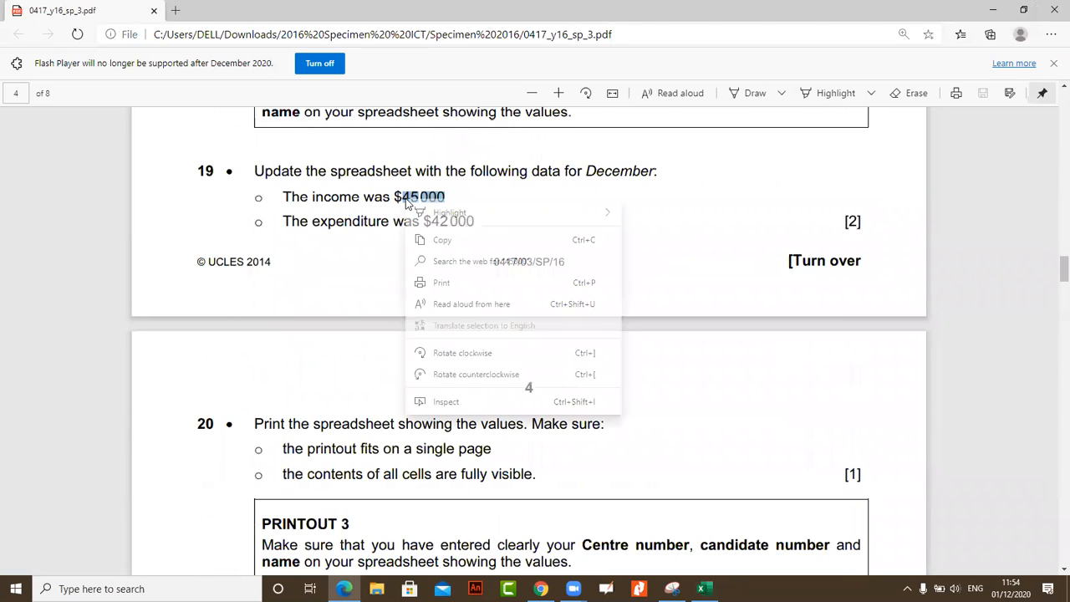
pyautogui.click(422, 240)
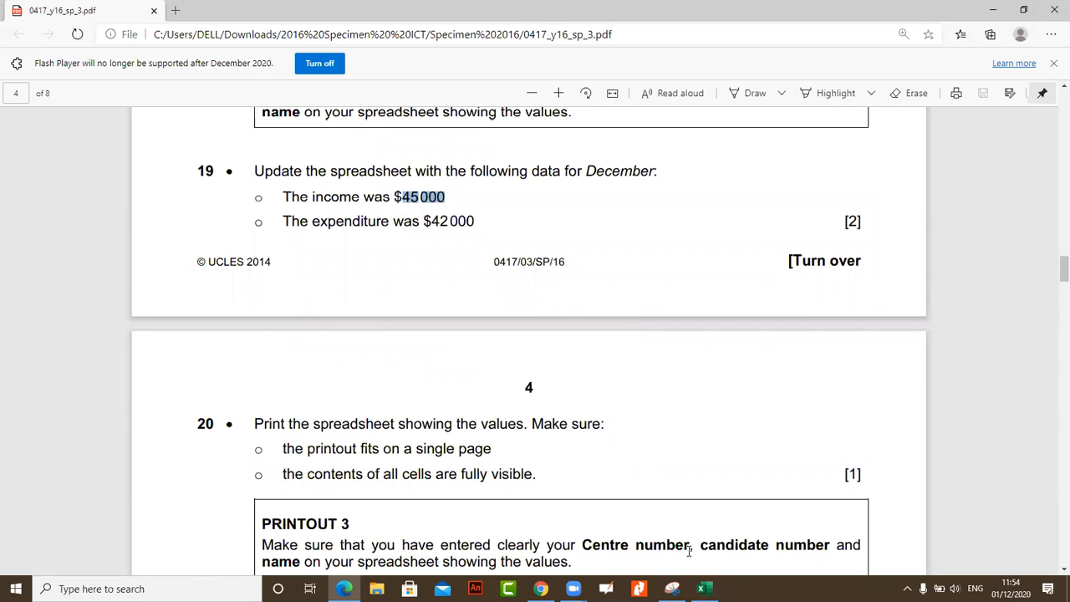
pyautogui.hotkey('alt', 'Tab')
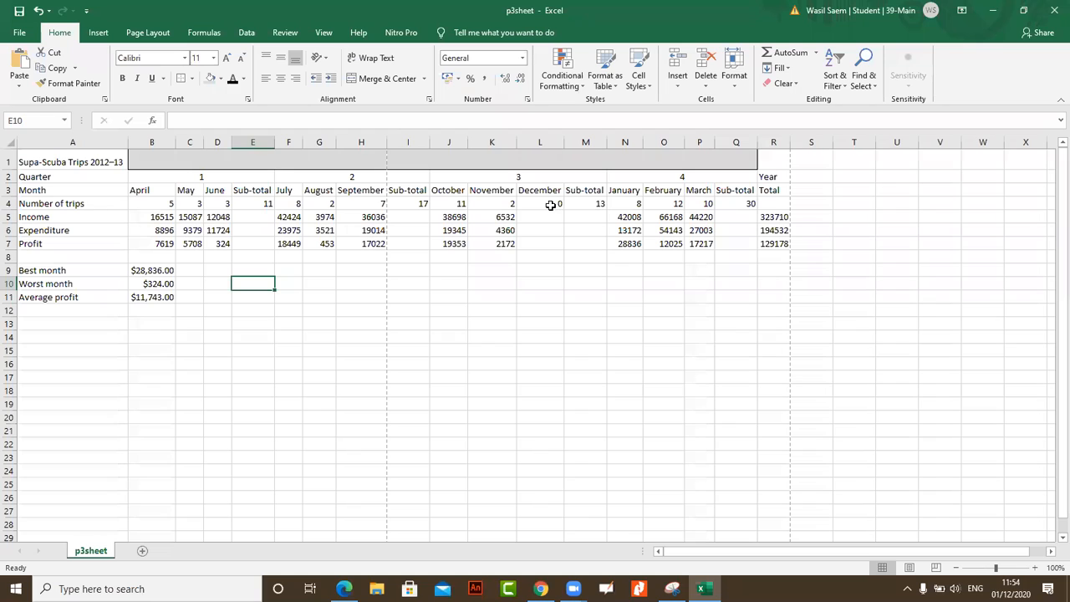
# Clear December's number of trips in L4, and recheck question 19 in the exam paper
pyautogui.click(551, 205)
pyautogui.press('Delete')
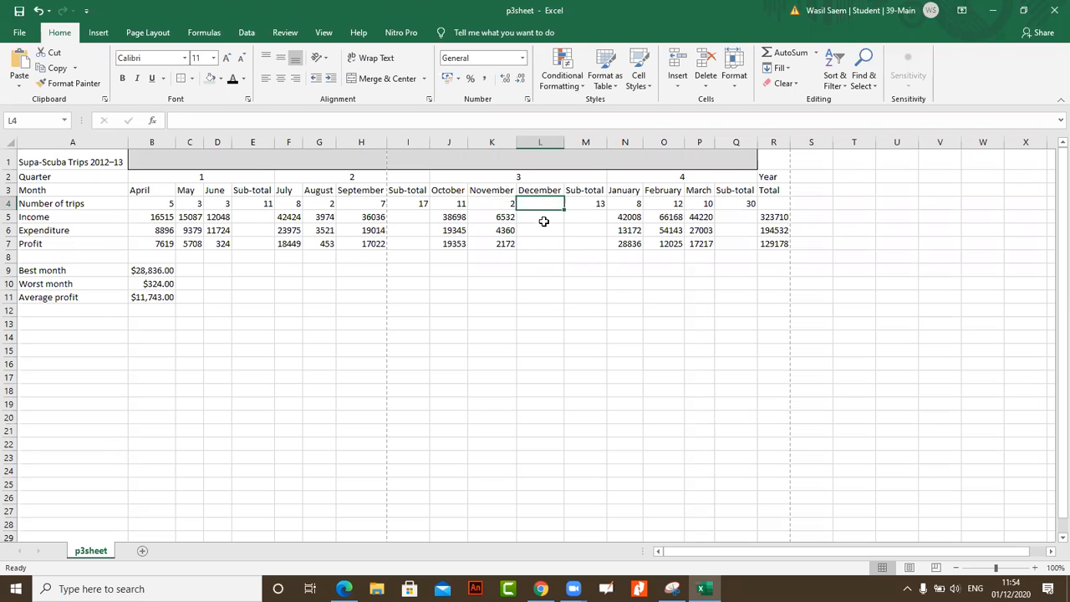
pyautogui.click(345, 589)
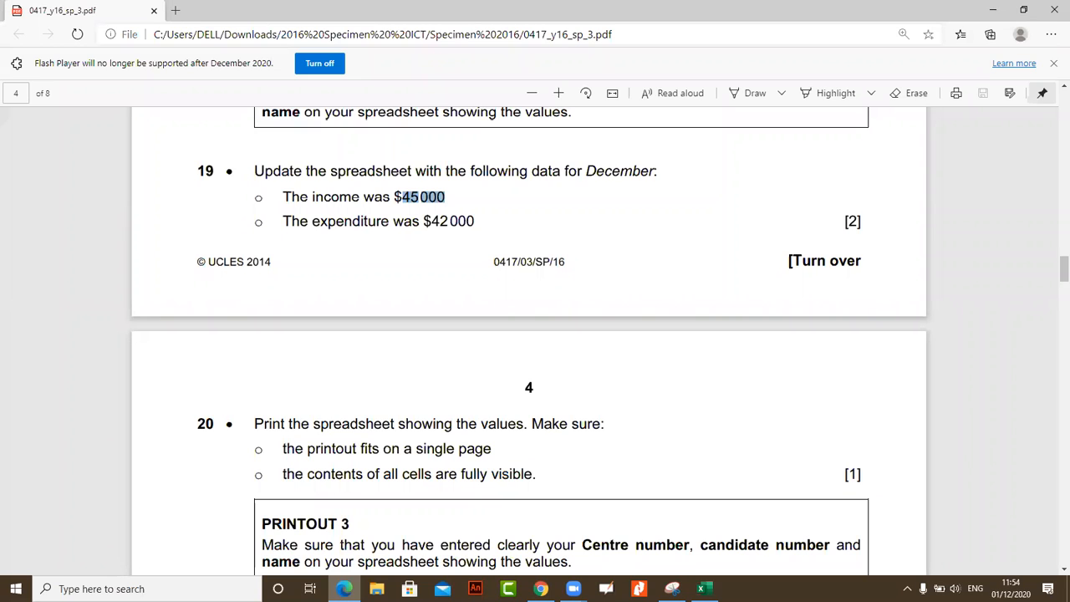
pyautogui.hotkey('alt', 'Tab')
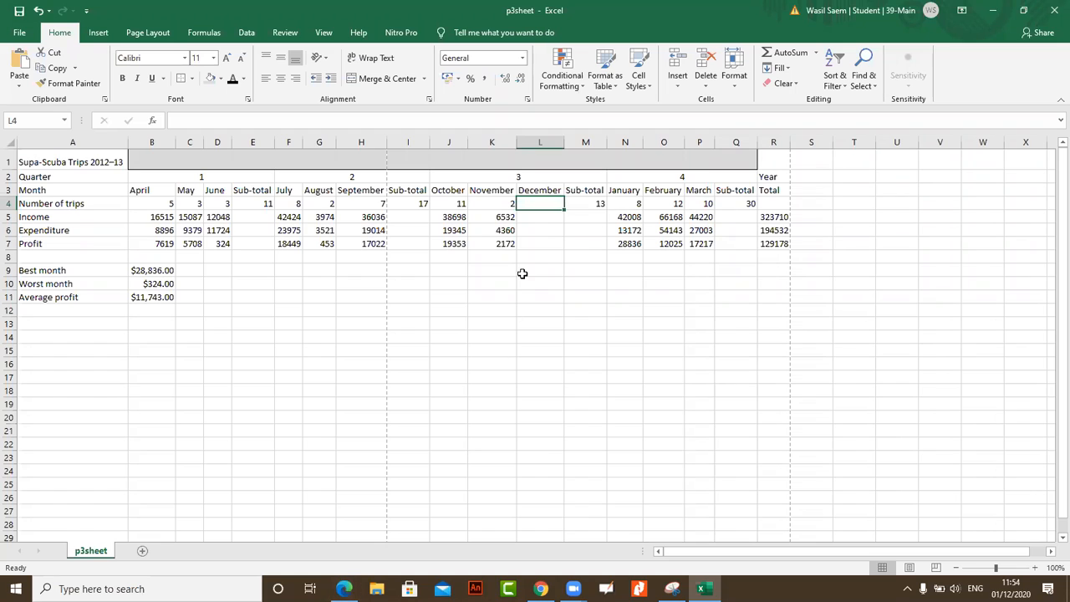
# Paste the copied income of 45000 into December's income cell L5
pyautogui.click(547, 217)
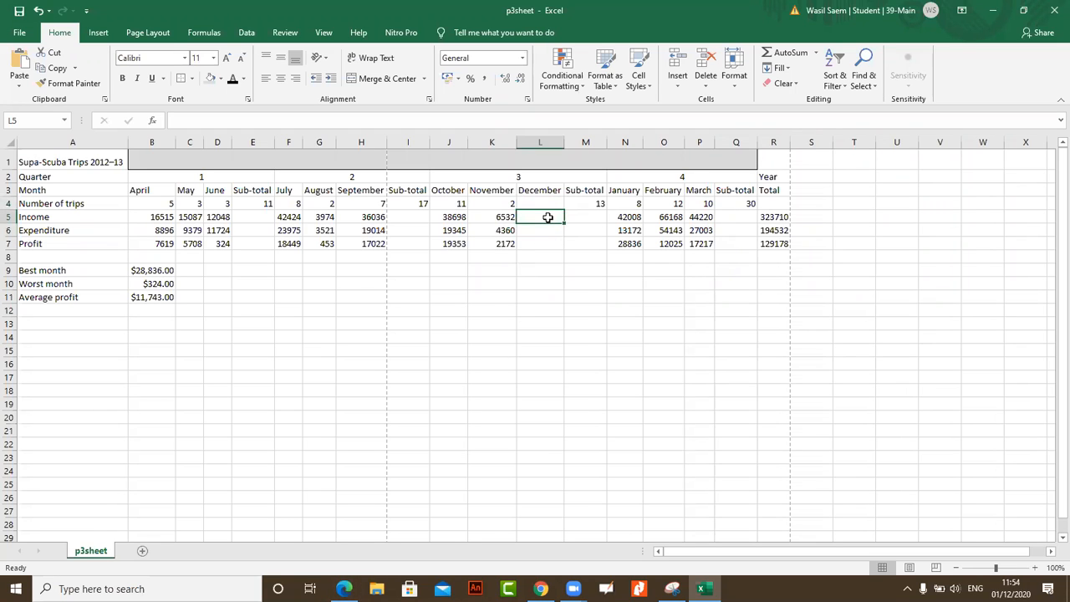
pyautogui.rightClick(548, 217)
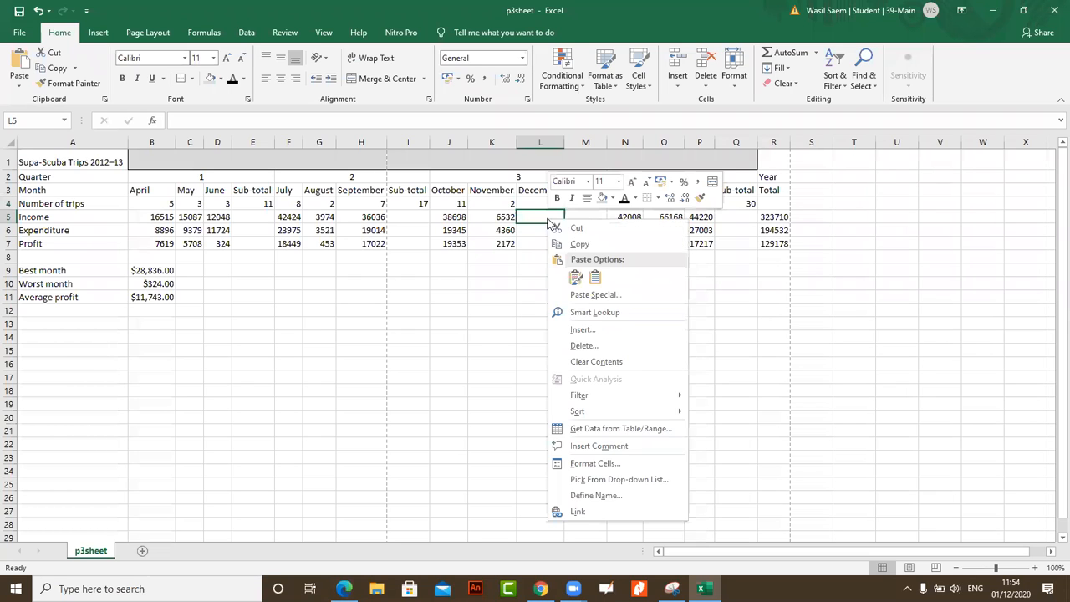
pyautogui.click(576, 278)
# Copy the expenditure figure 42000 from question 19 in the exam paper and paste it into December's expenditure cell L6
pyautogui.click(344, 588)
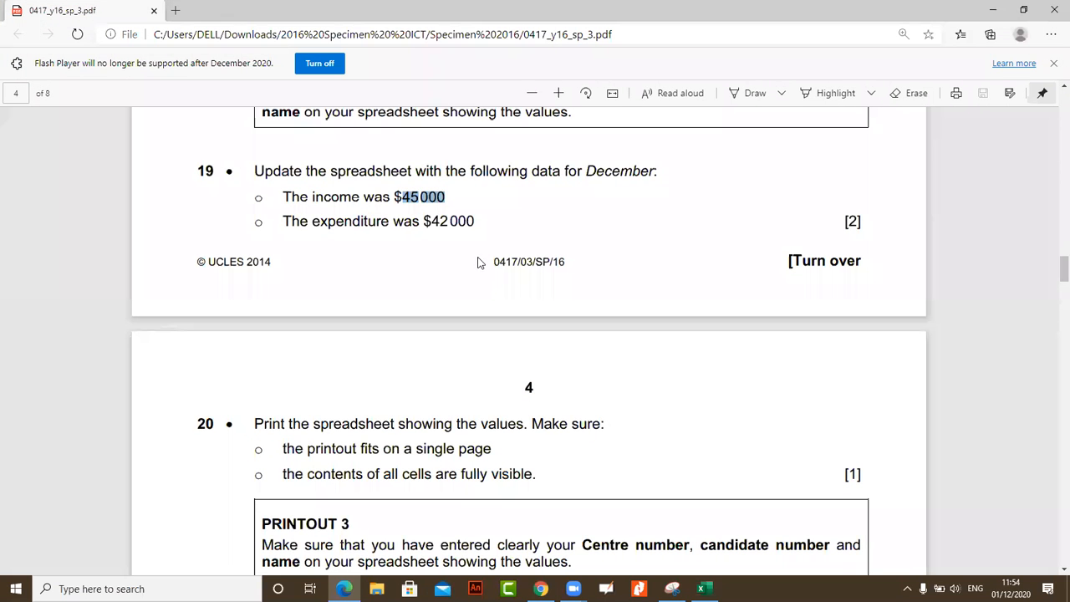
pyautogui.moveTo(477, 223); pyautogui.dragTo(437, 220)
pyautogui.rightClick(437, 221)
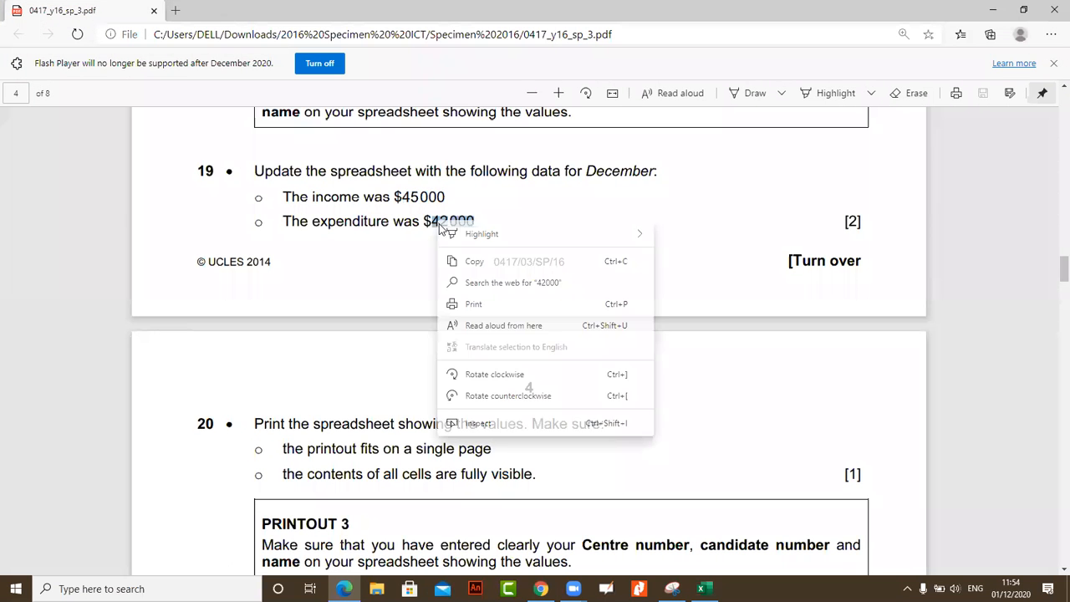
pyautogui.click(466, 260)
pyautogui.click(704, 588)
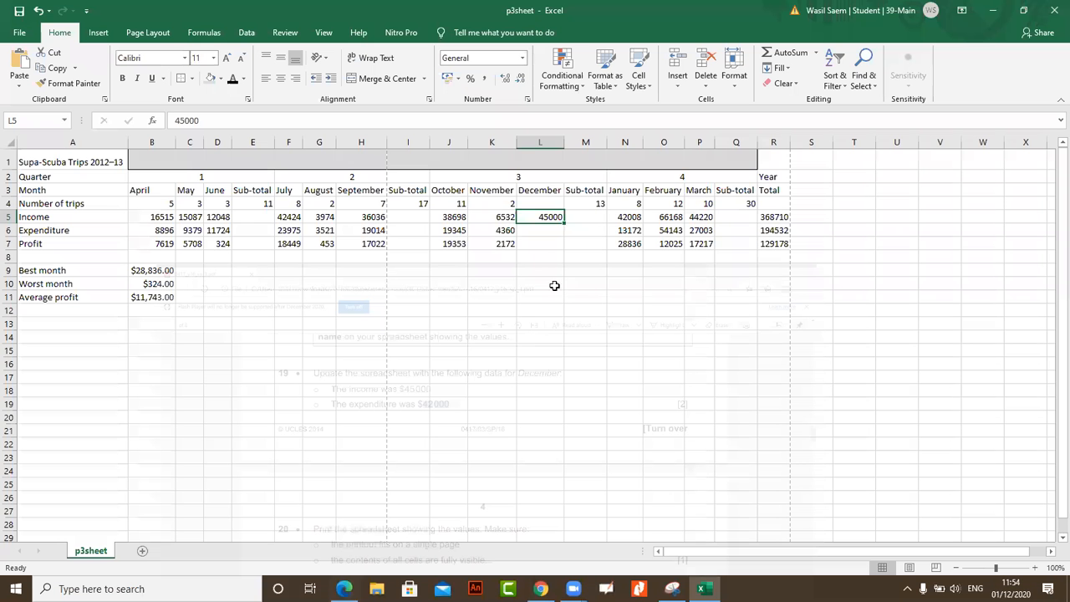
pyautogui.rightClick(544, 232)
pyautogui.click(572, 288)
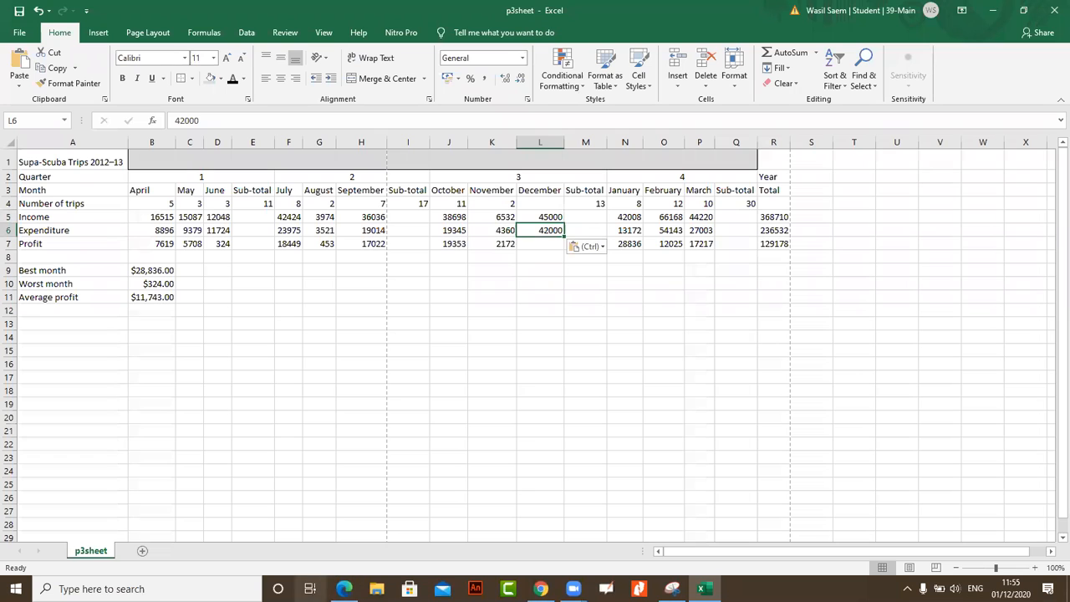
# Look at question 20 in the exam paper, and inspect the year total formulas for income and expenditure in R5 and R6
pyautogui.click(343, 589)
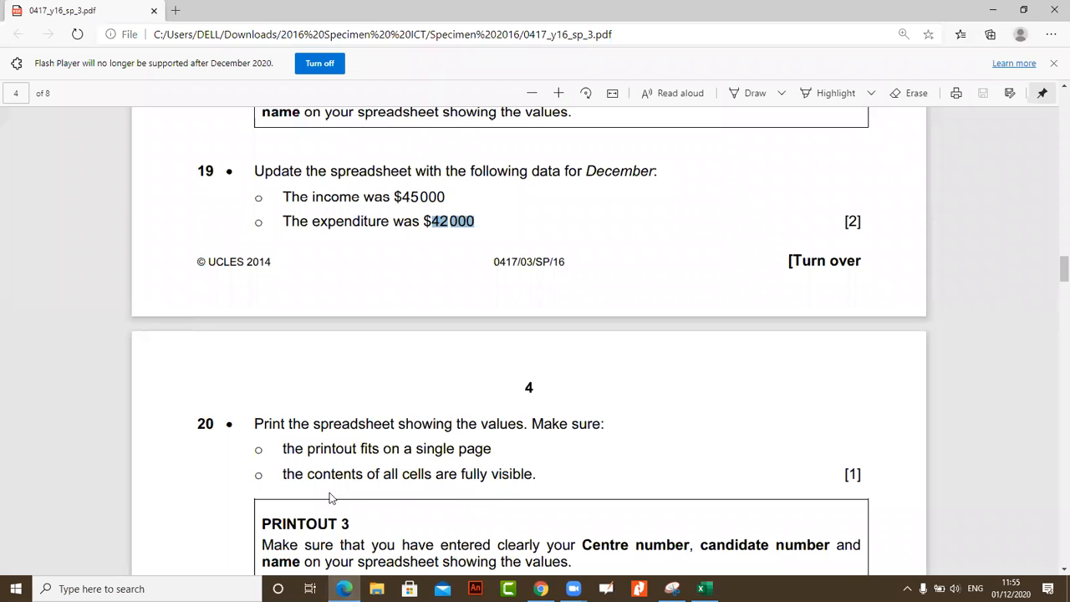
pyautogui.scroll(-1, 331, 499)
pyautogui.click(993, 10)
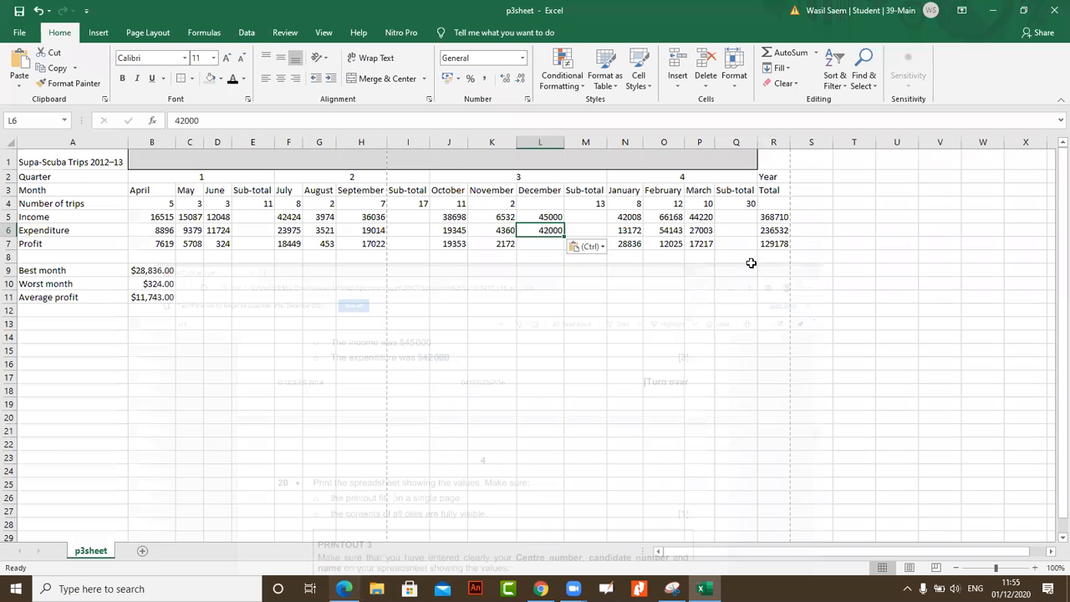
pyautogui.click(775, 218)
pyautogui.click(776, 231)
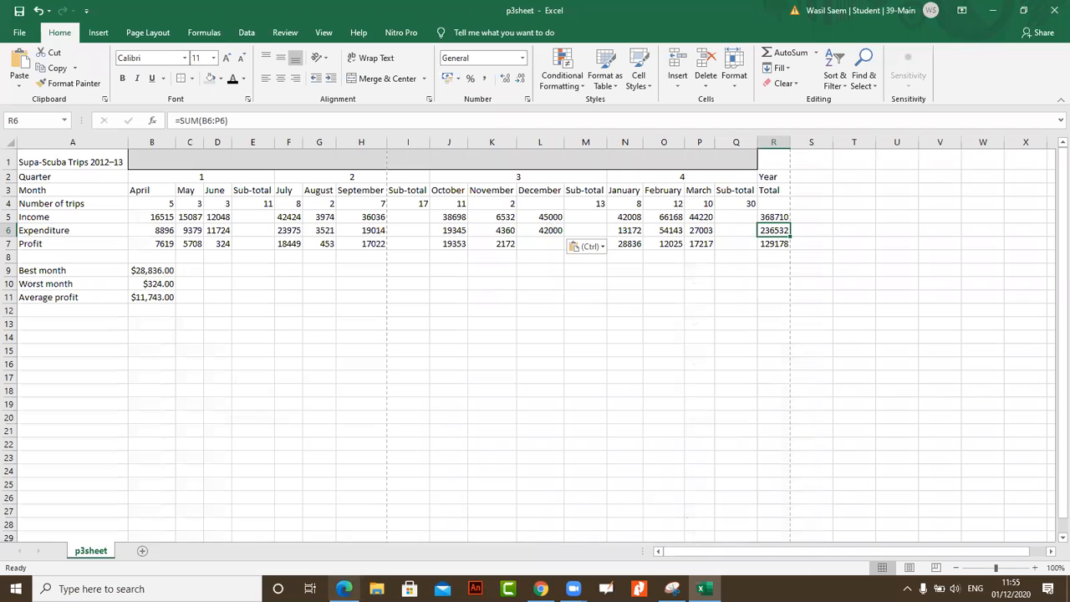
# Switch to the exam paper and read question 20's requirements for a single-page printout with all cell contents fully visible
pyautogui.click(343, 589)
pyautogui.moveTo(337, 374); pyautogui.dragTo(474, 374)
pyautogui.moveTo(336, 400); pyautogui.dragTo(499, 400)
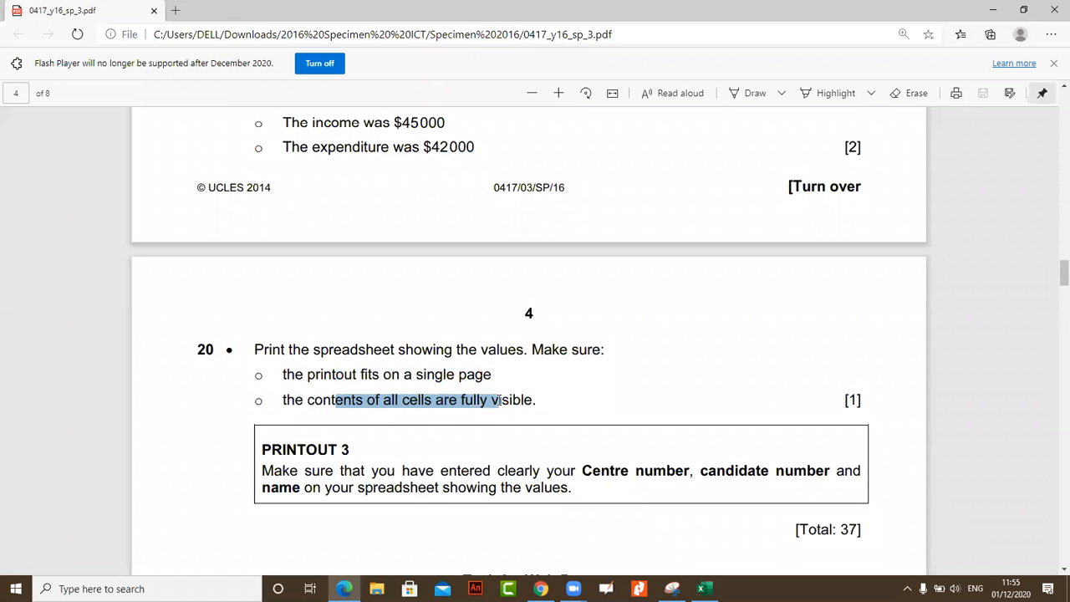
pyautogui.scroll(-3, 499, 401)
pyautogui.scroll(2, 499, 402)
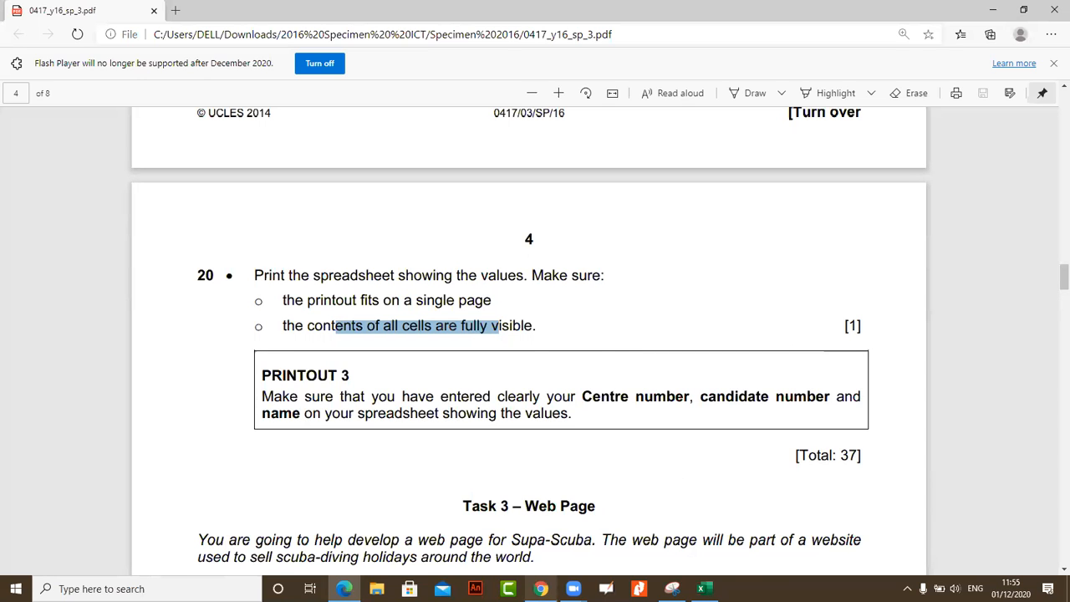
# Switch to Chrome, show the downloaded 2016 March ICT.zip in its folder, and extract it to a 2016 March ICT folder
pyautogui.click(541, 588)
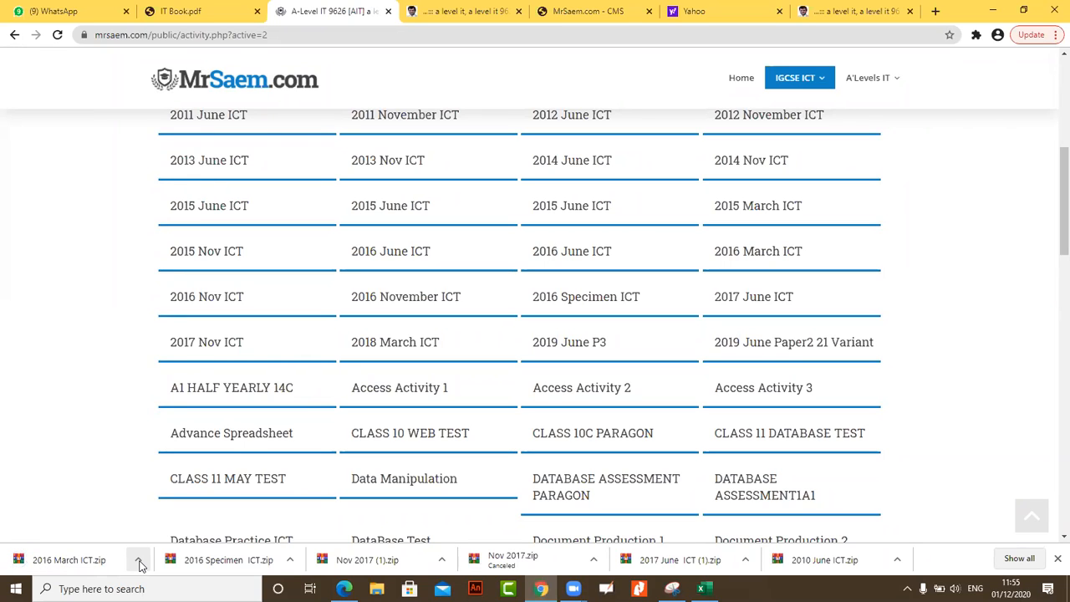
pyautogui.click(139, 562)
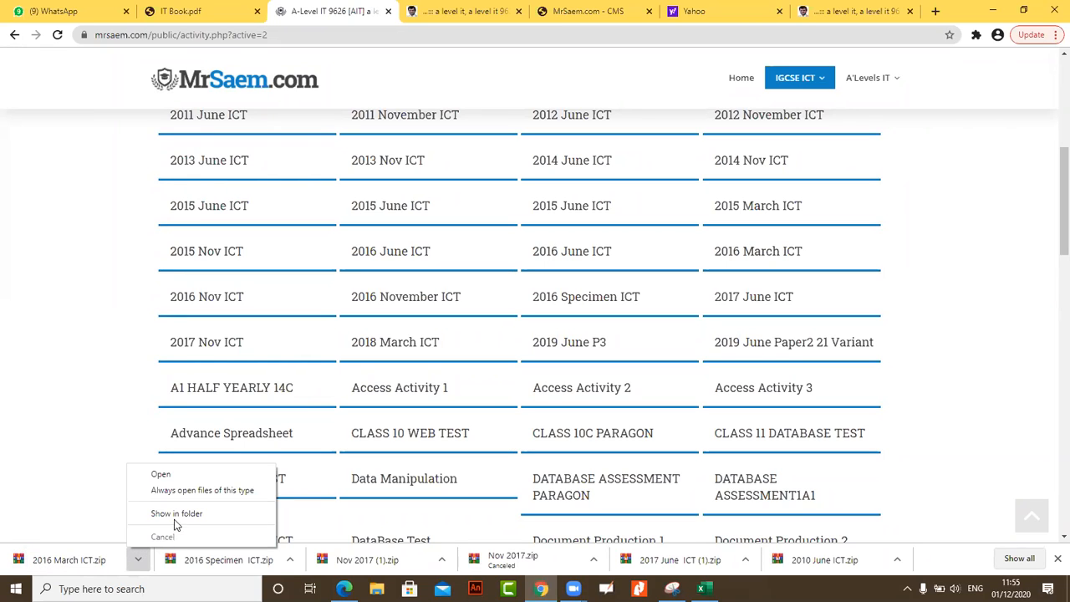
pyautogui.click(176, 518)
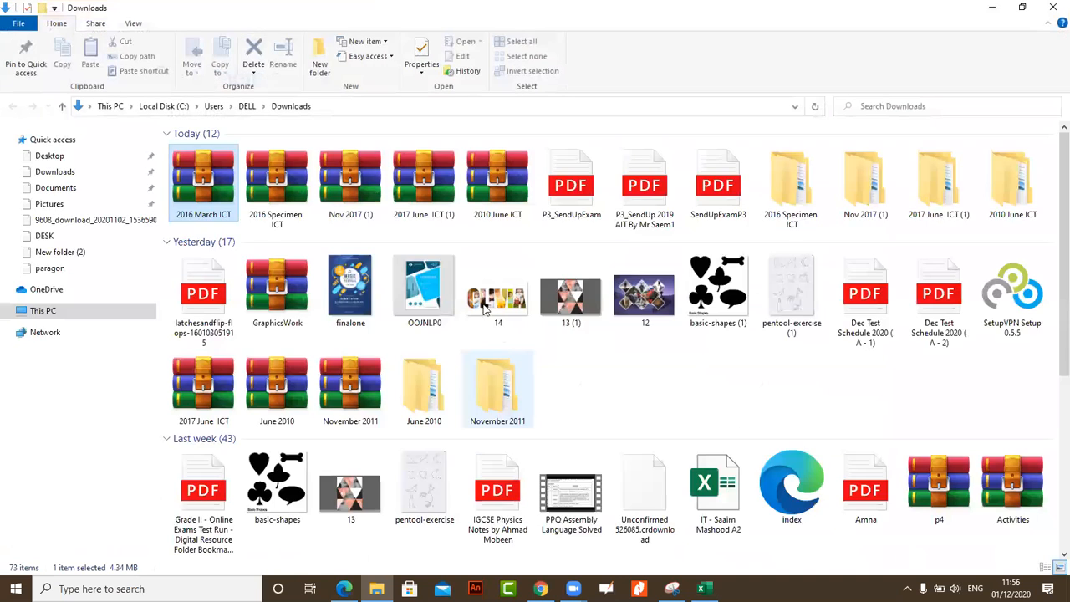
pyautogui.rightClick(209, 185)
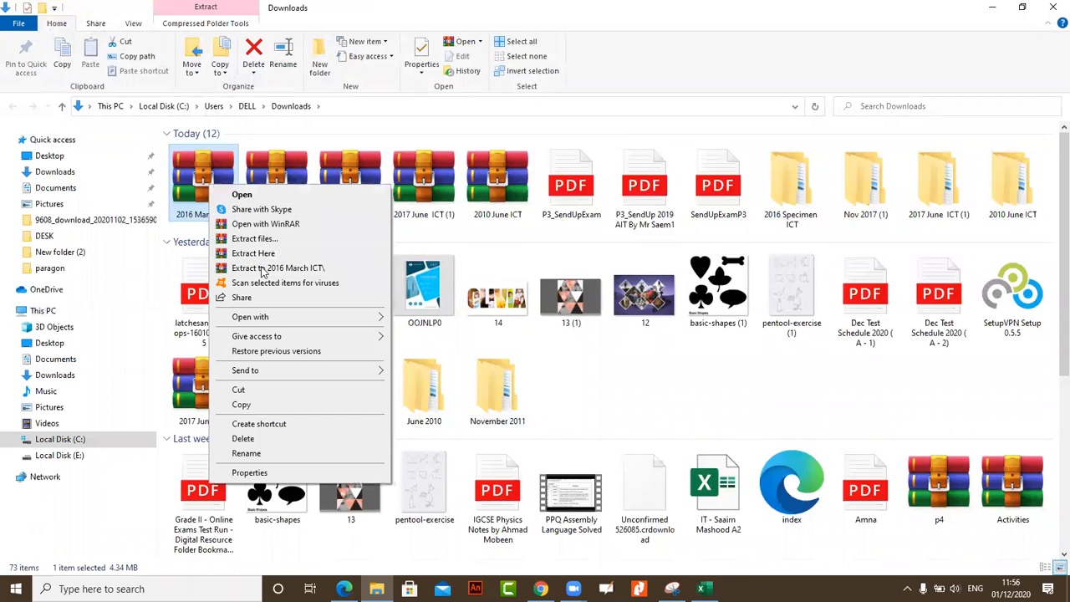
pyautogui.click(261, 269)
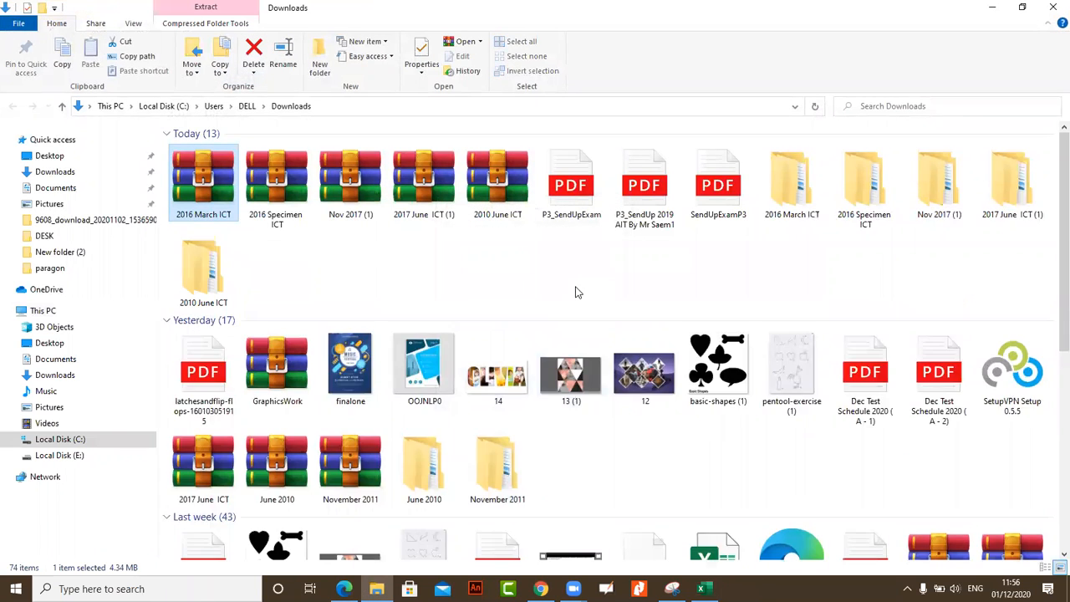
# Open the question paper 0417_m16_qp_31 from the nested 2016 March ICT folder
pyautogui.click(202, 279)
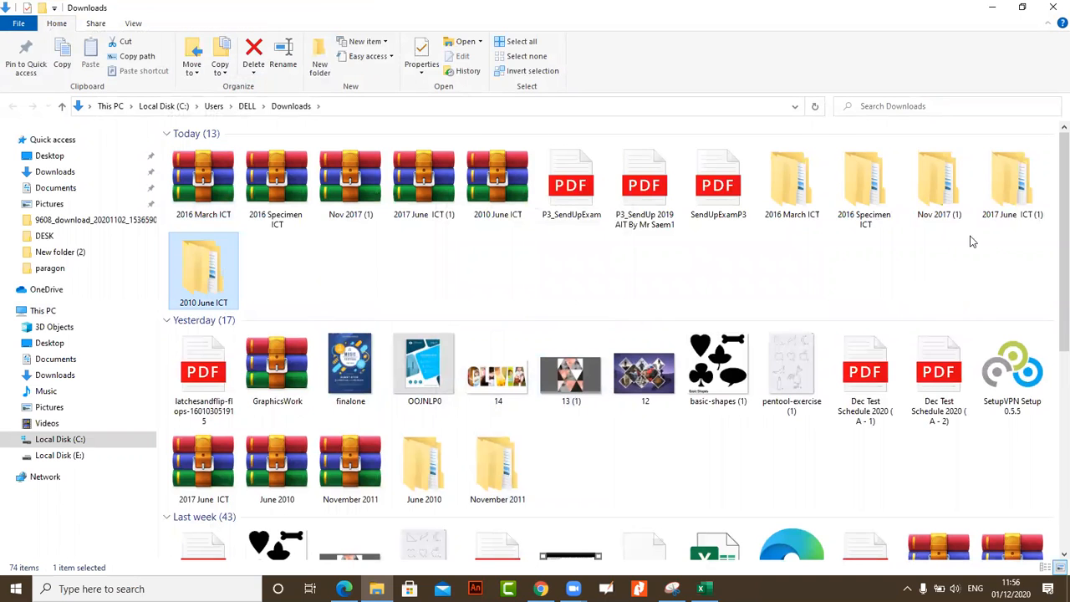
pyautogui.doubleClick(792, 180)
pyautogui.doubleClick(290, 159)
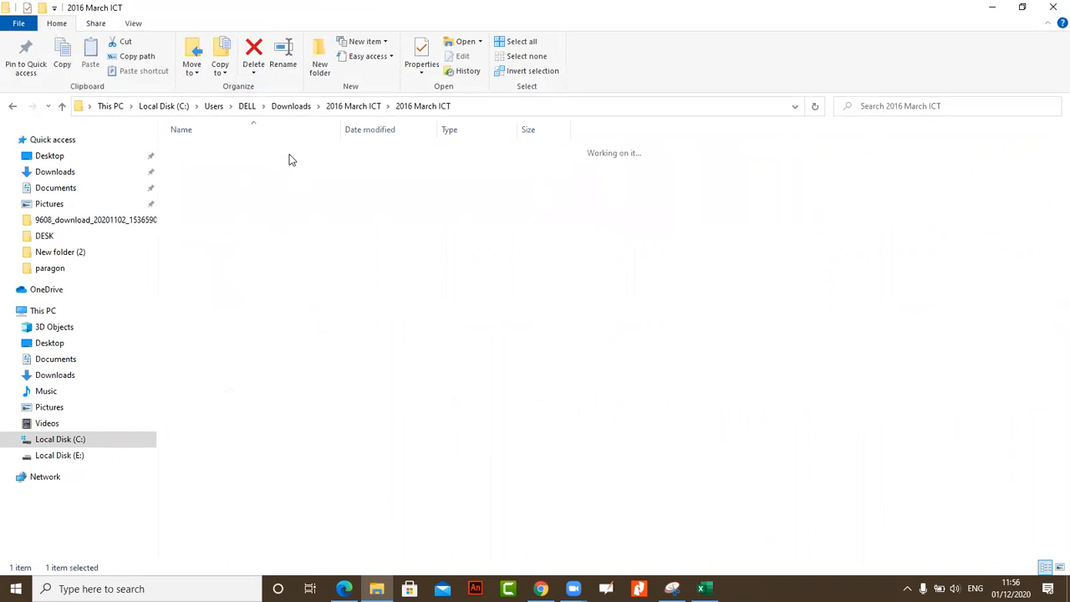
pyautogui.click(292, 246)
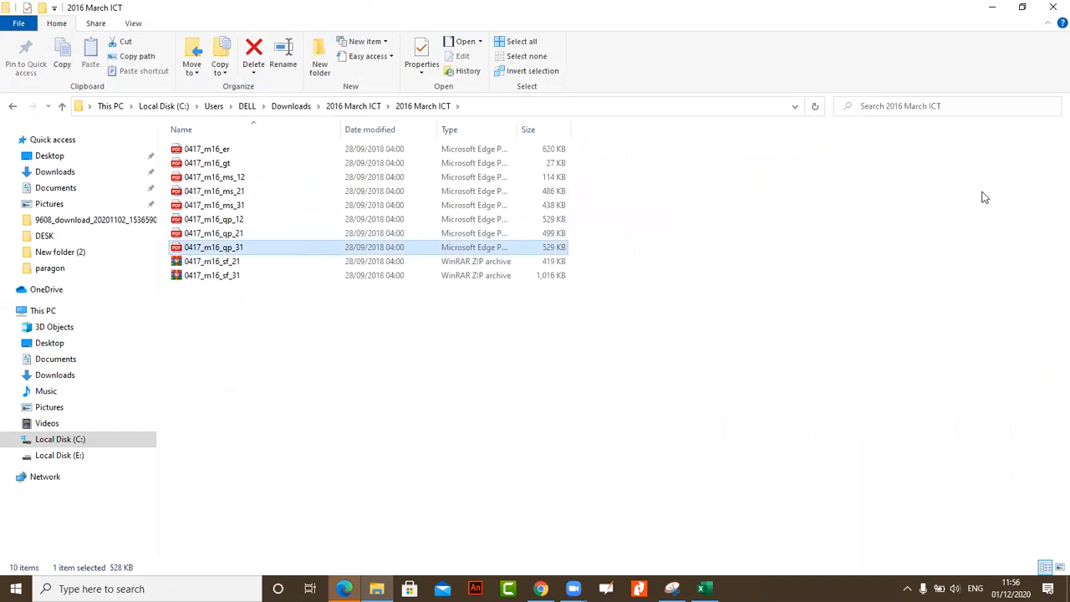
pyautogui.doubleClick(334, 249)
# Look over Task 3 – Spreadsheet on page 6, and examine the exam session details on the enlarged cover page
pyautogui.moveTo(1051, 91); pyautogui.dragTo(1052, 405)
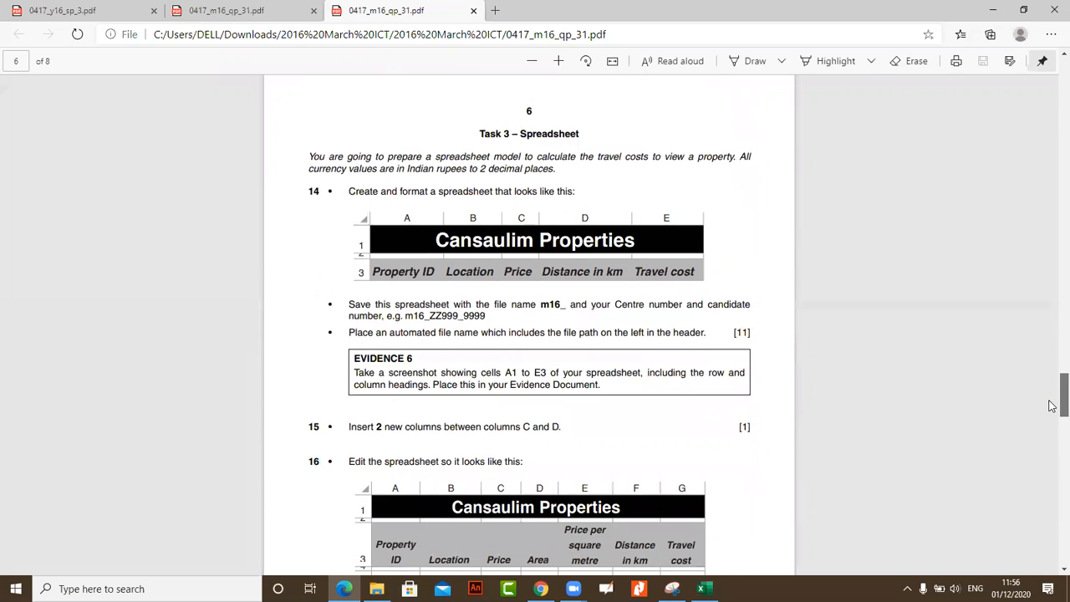
pyautogui.moveTo(585, 135); pyautogui.dragTo(437, 136)
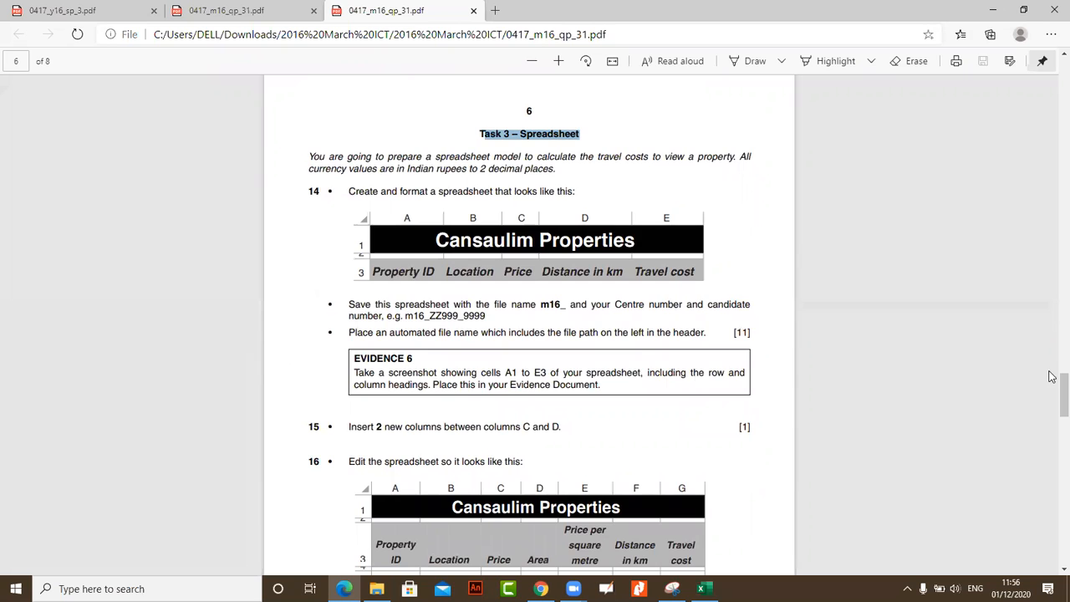
pyautogui.moveTo(1051, 391); pyautogui.dragTo(1052, 71)
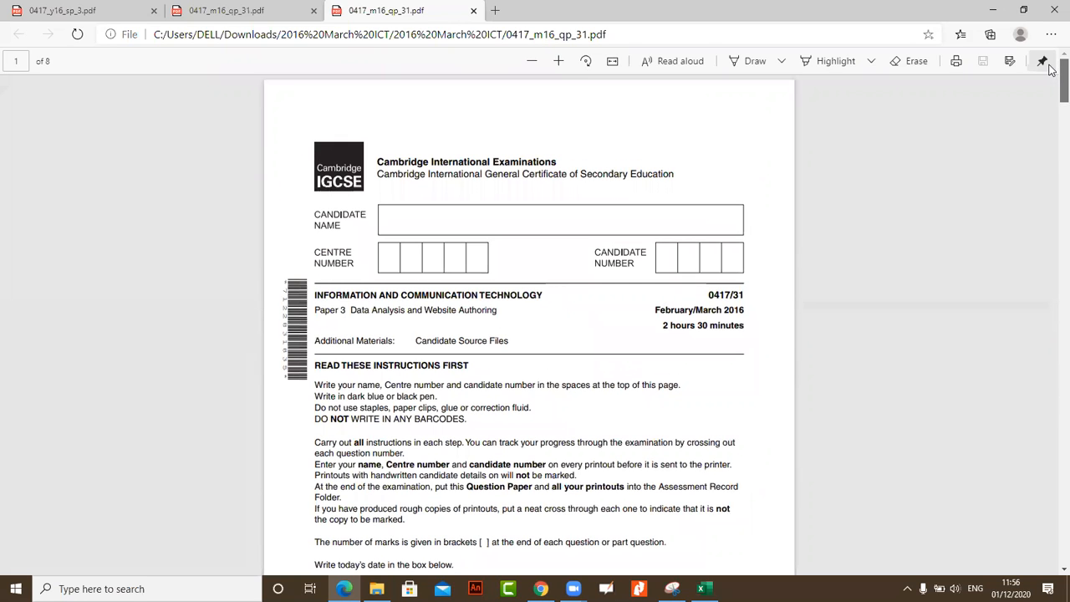
pyautogui.click(559, 60)
pyautogui.click(559, 60)
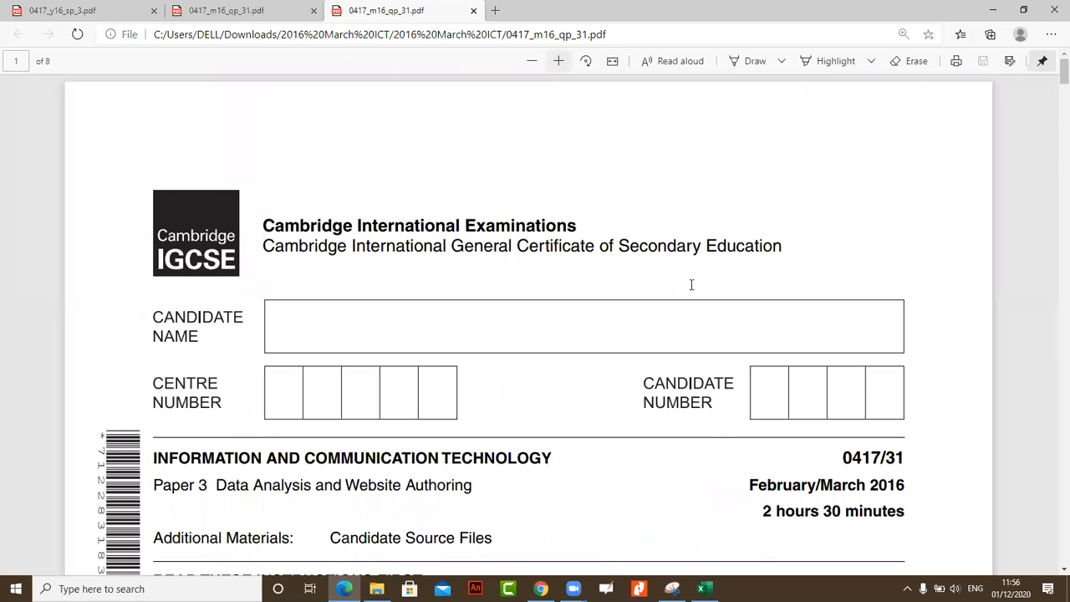
pyautogui.scroll(-3, 907, 548)
pyautogui.moveTo(907, 325); pyautogui.dragTo(744, 326)
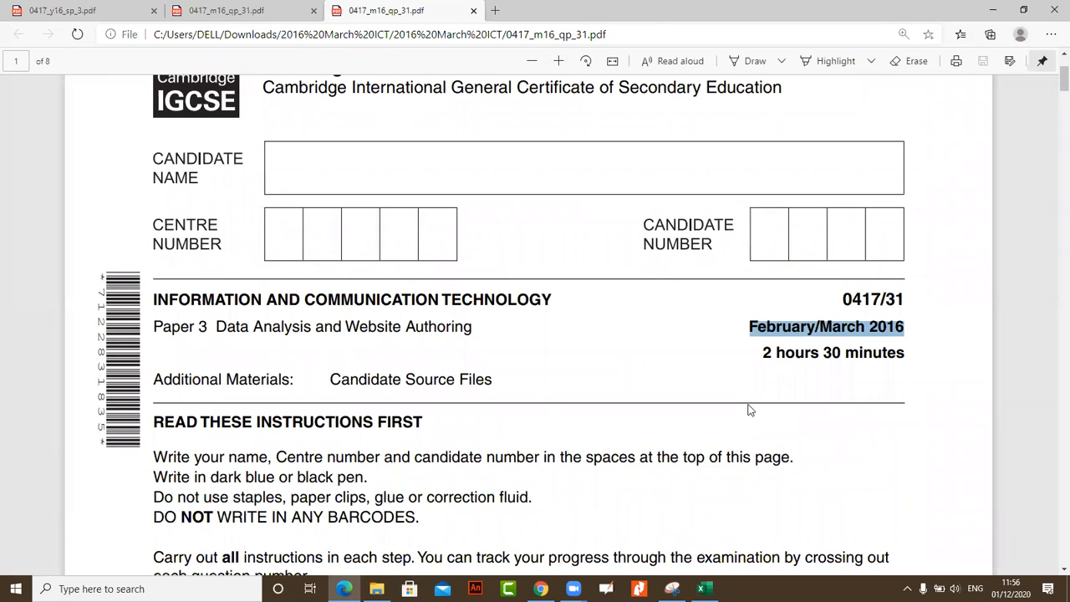
pyautogui.click(826, 447)
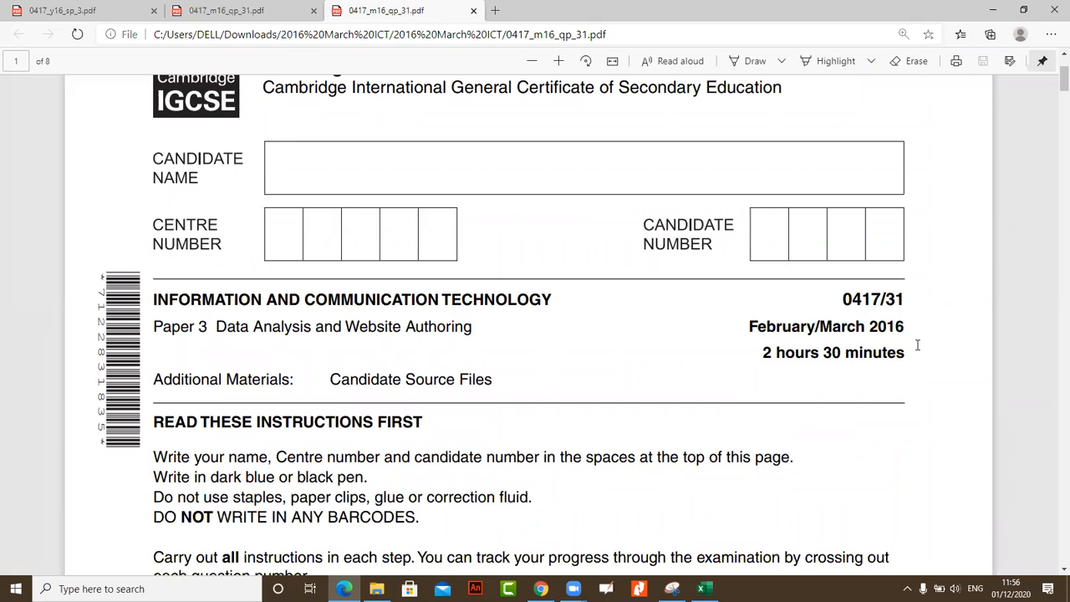
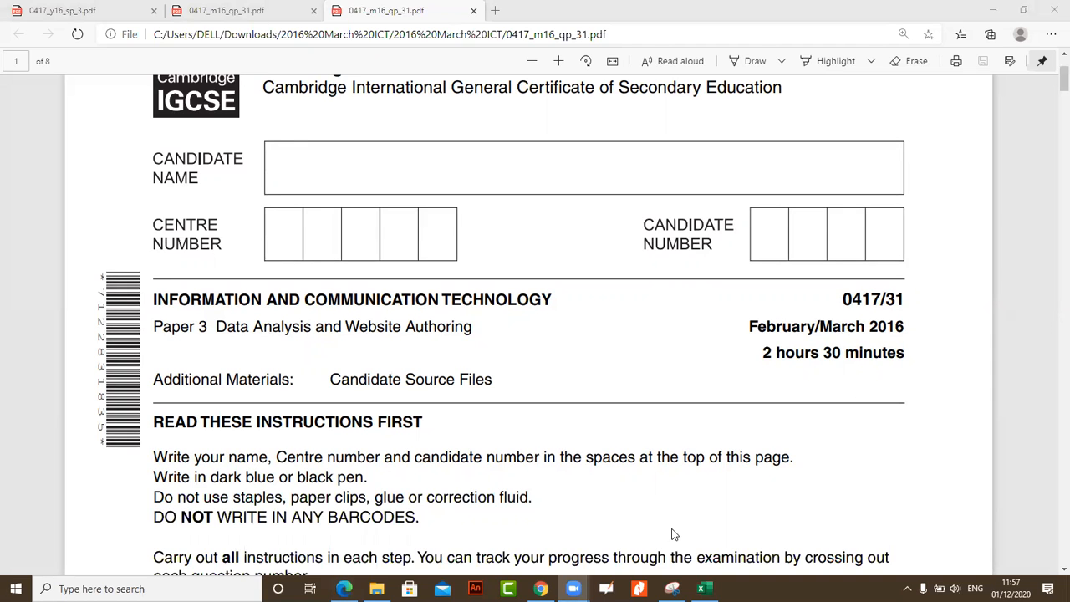
# Switch to Snipping Tool and capture a new snip of the meeting's participant list
pyautogui.click(672, 588)
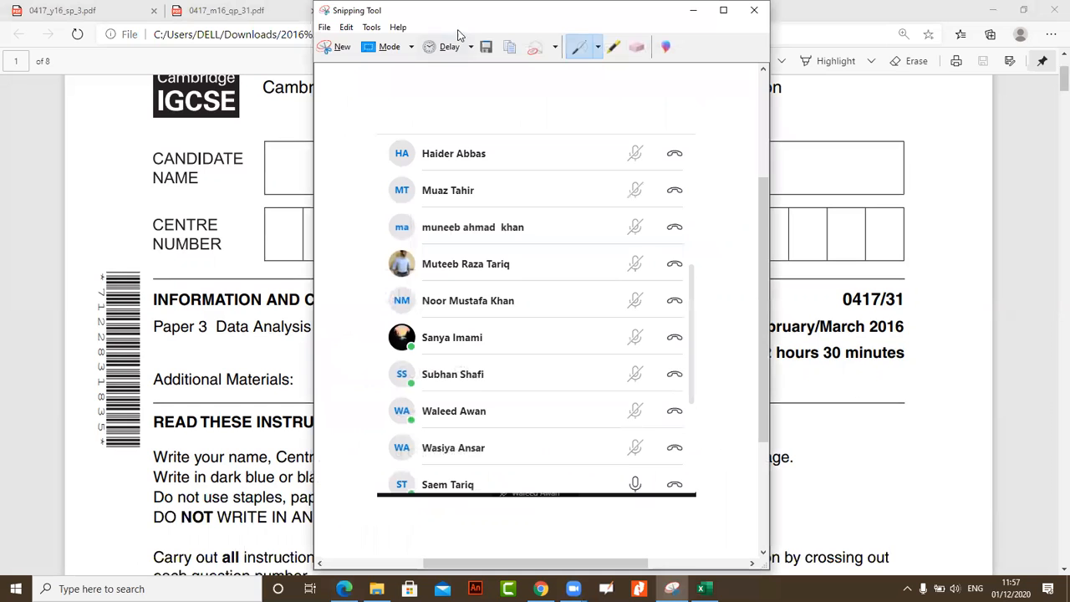
pyautogui.moveTo(488, 25); pyautogui.dragTo(863, 70)
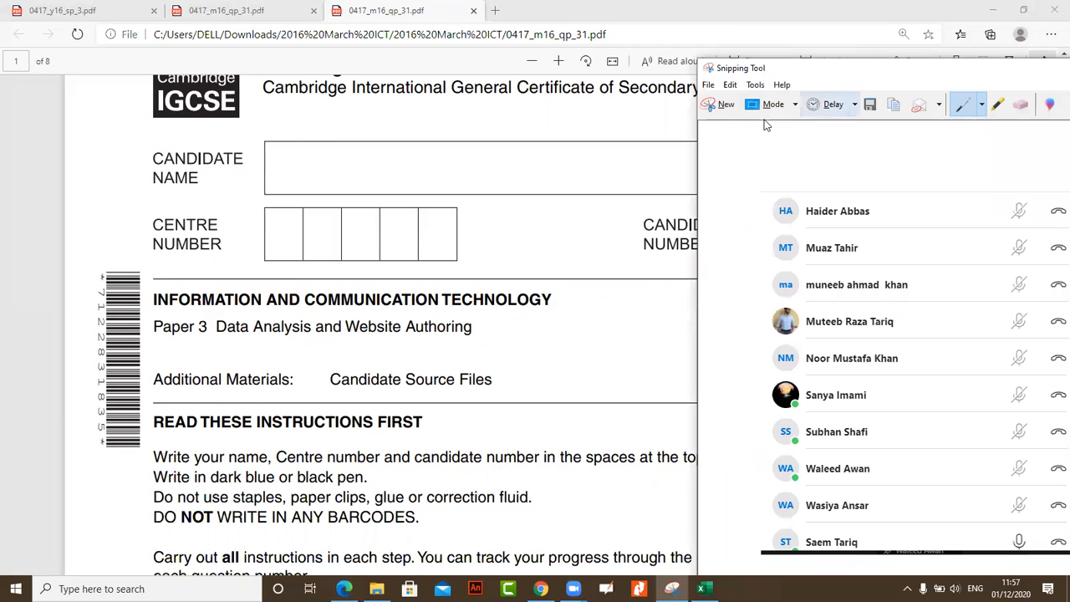
pyautogui.click(719, 103)
pyautogui.moveTo(320, 95); pyautogui.dragTo(571, 365)
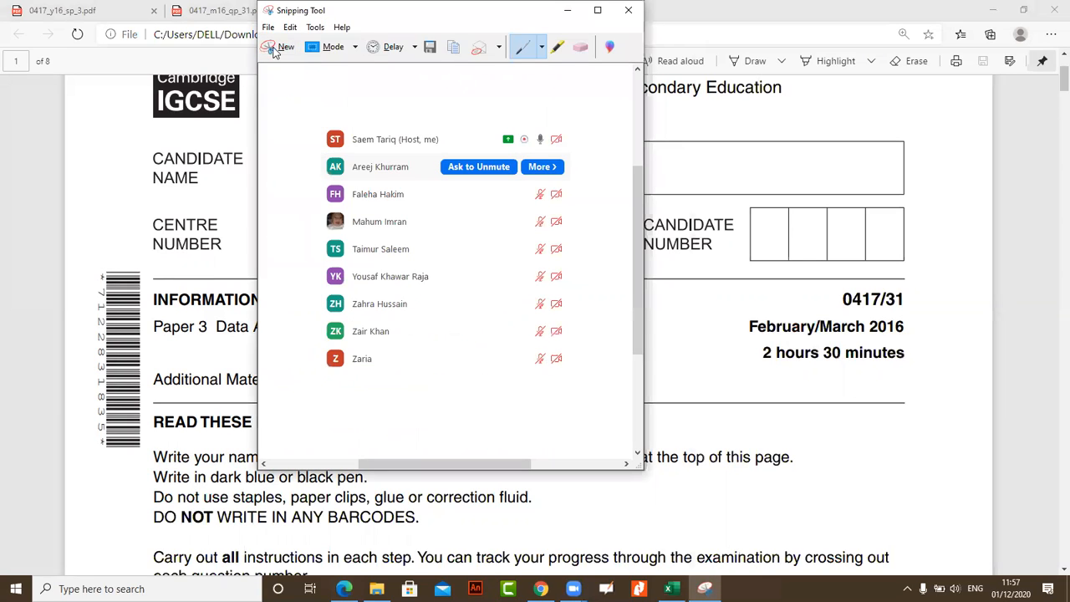
# Save the participant list snip to the Desktop as a JPEG file named 10c 1st Dec 2020, and close Snipping Tool
pyautogui.click(269, 26)
pyautogui.click(284, 64)
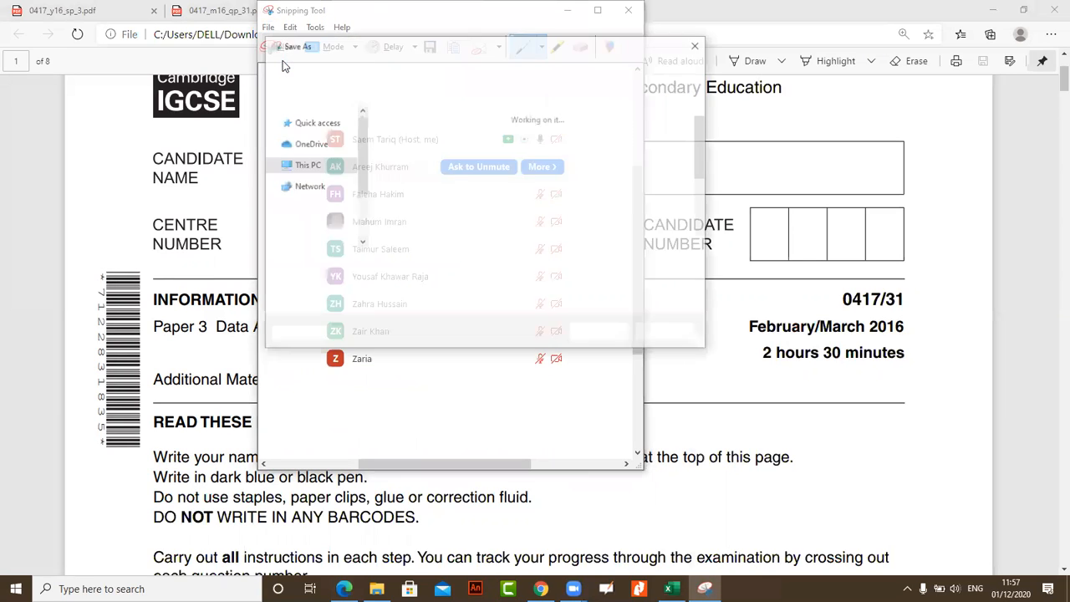
pyautogui.moveTo(613, 51); pyautogui.dragTo(922, 106)
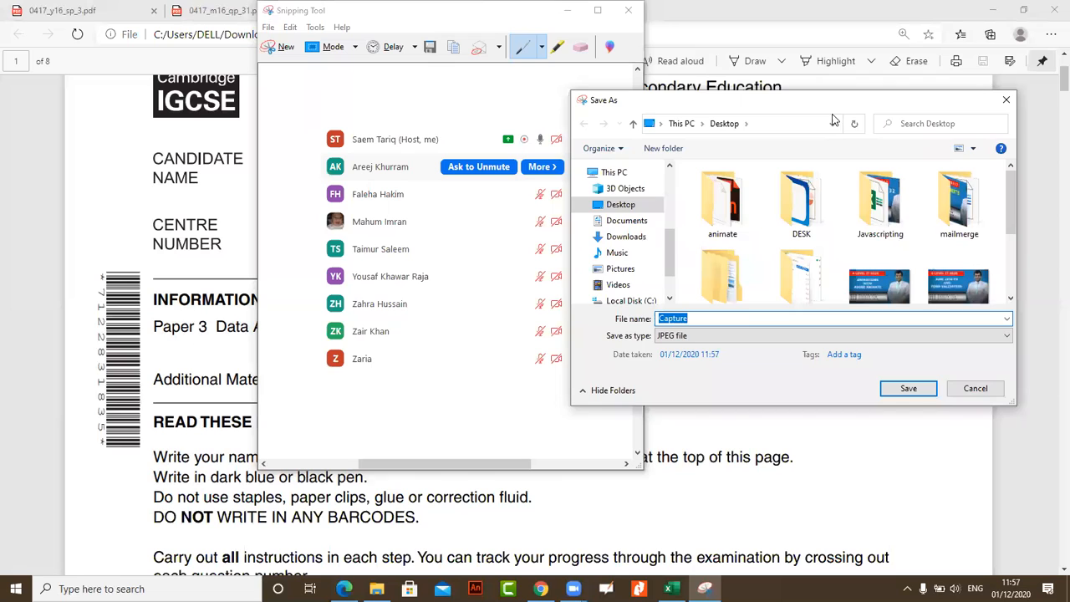
pyautogui.moveTo(819, 107); pyautogui.dragTo(868, 82)
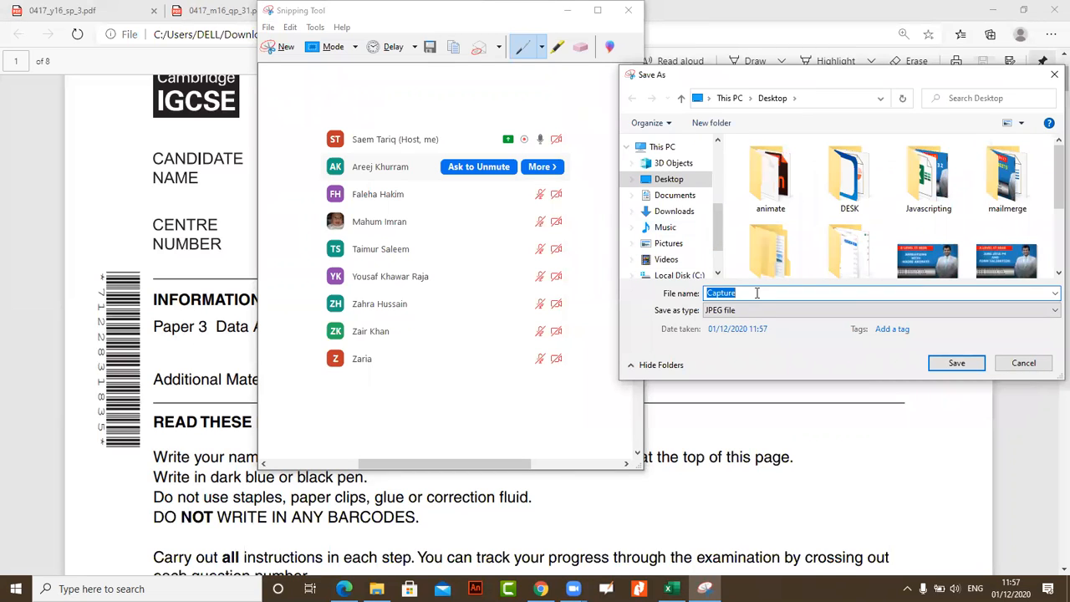
pyautogui.write('10c 1sr Dec')
pyautogui.write('2')
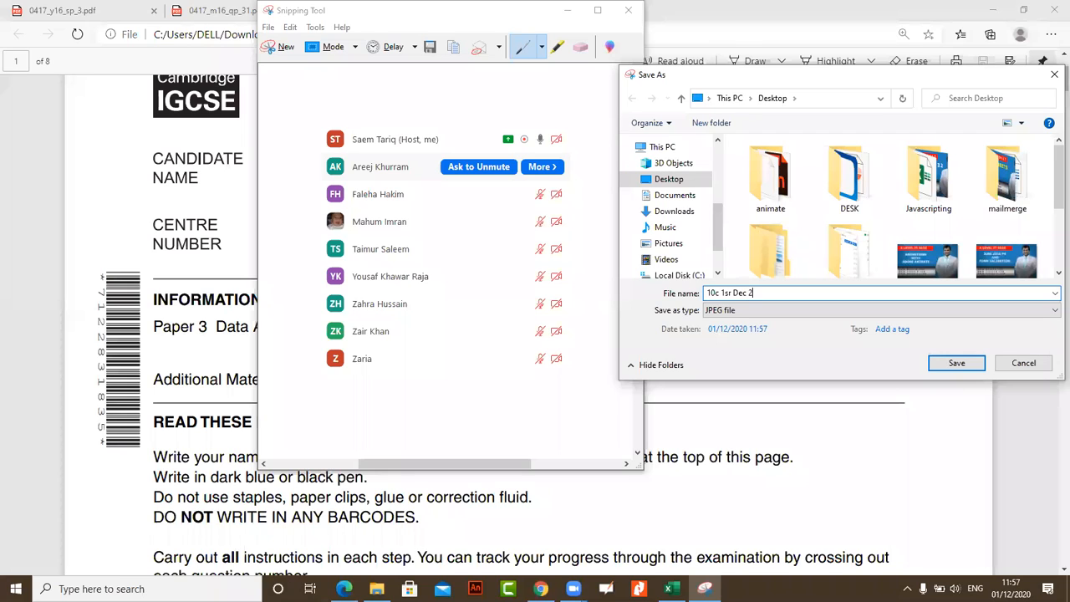
pyautogui.write('020')
pyautogui.click(732, 293)
pyautogui.press('BackSpace')
pyautogui.write('t')
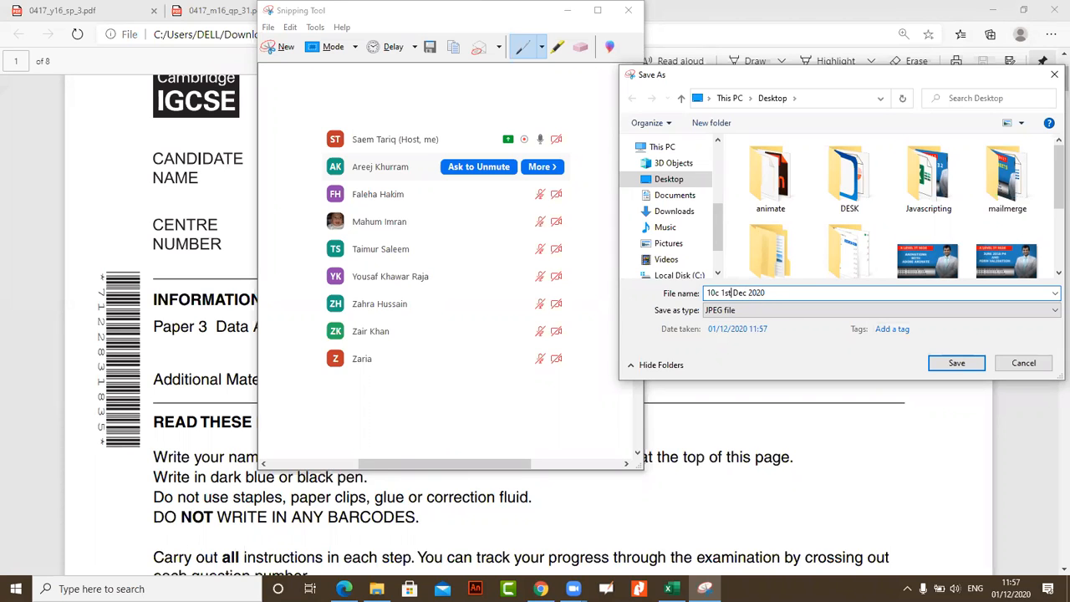
pyautogui.click(957, 362)
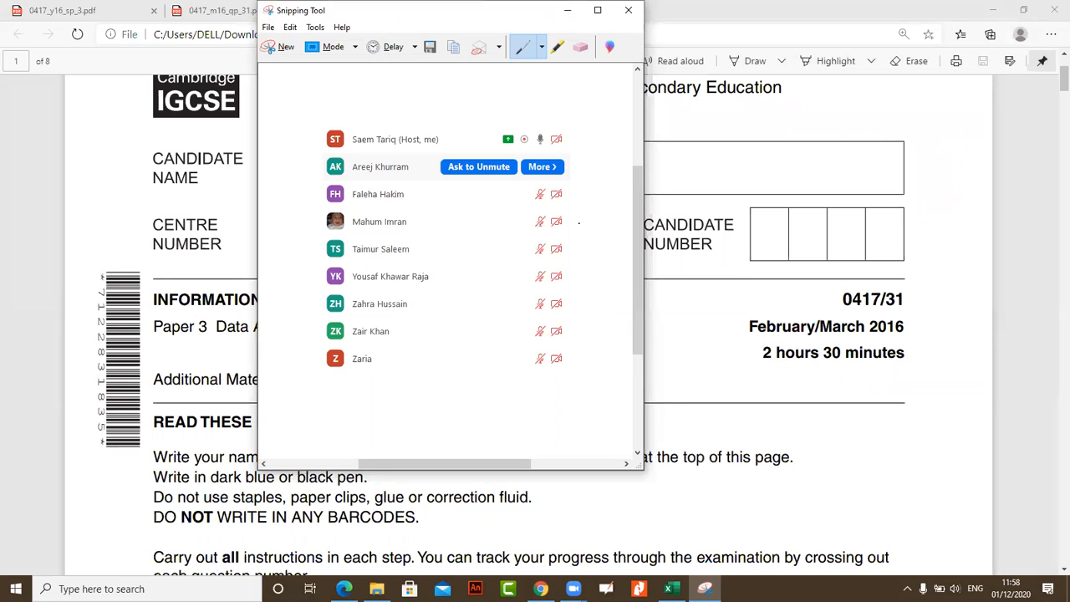
pyautogui.click(627, 10)
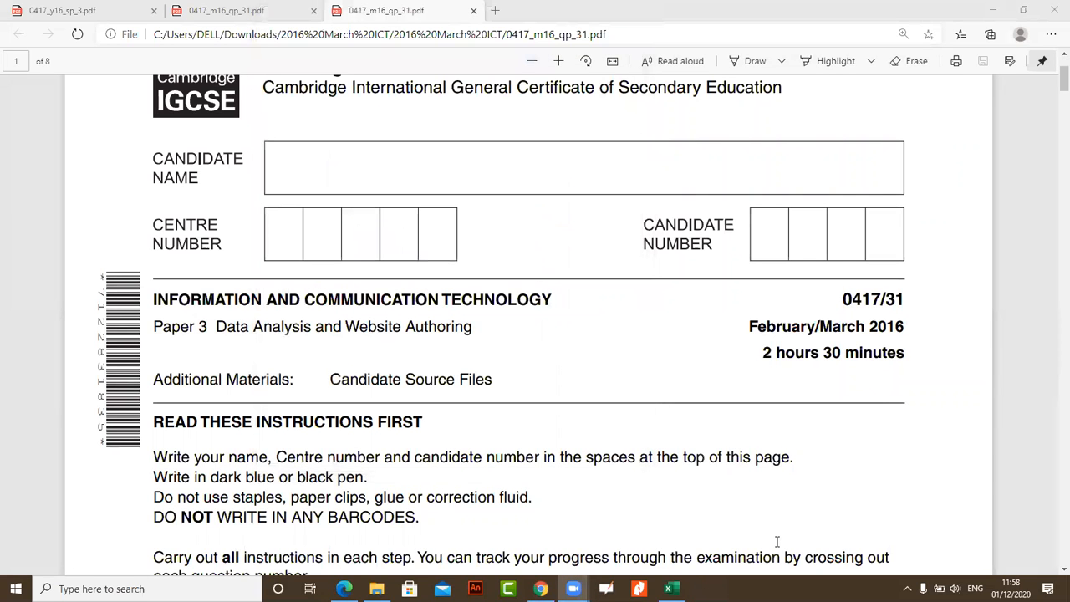